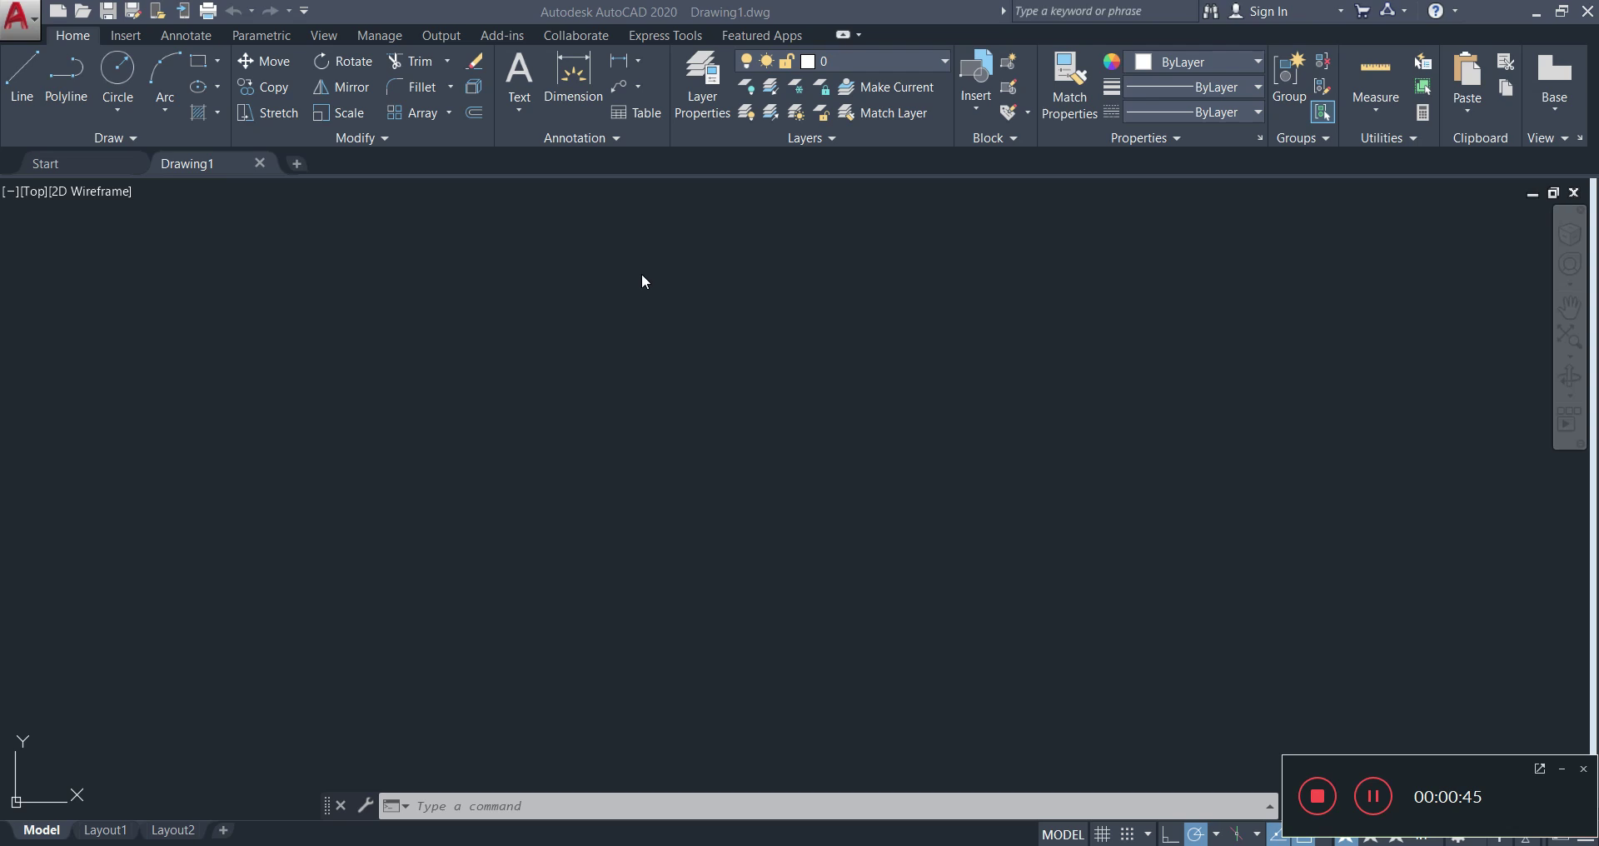
- Open the Layer Properties Manager from the Home tab's Layers panel
click(715, 73)
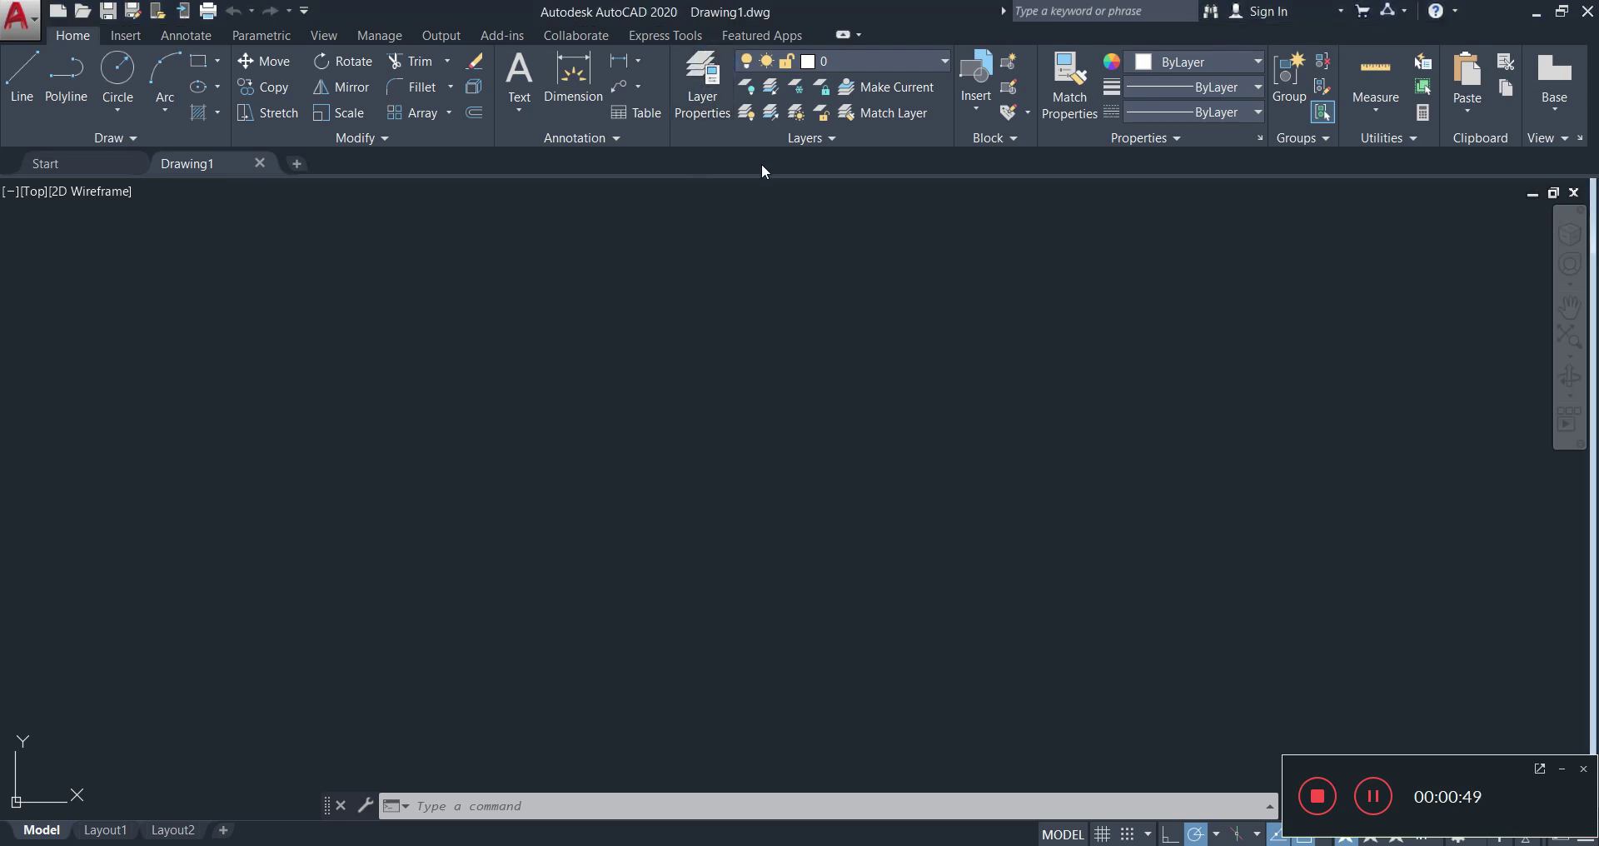
click(713, 94)
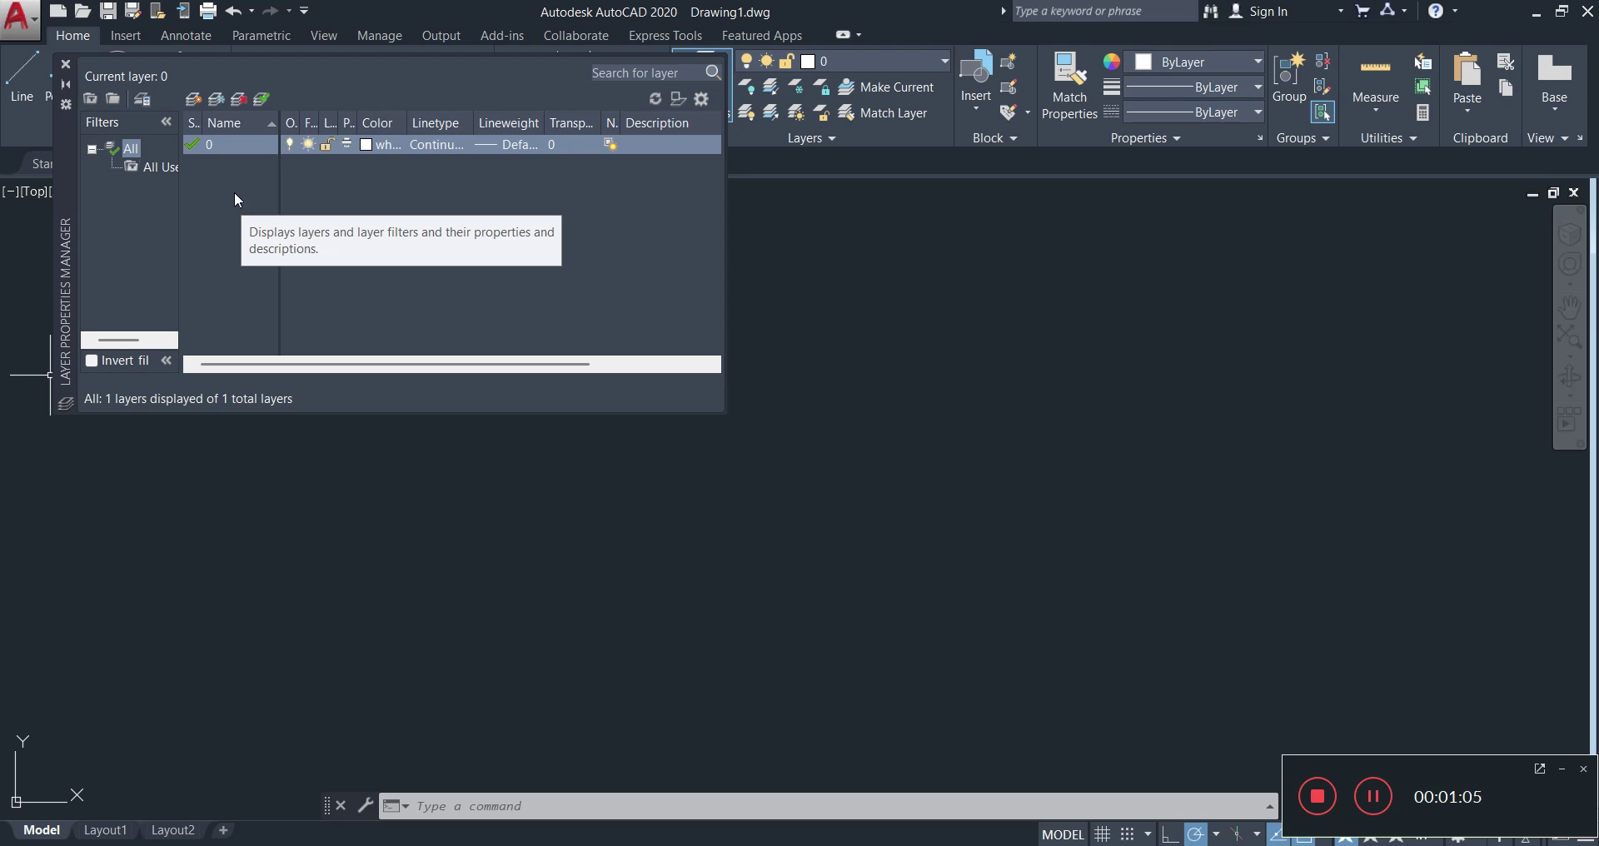
- Create a new layer named Object from the layer list's right-click menu
right_click(213, 168)
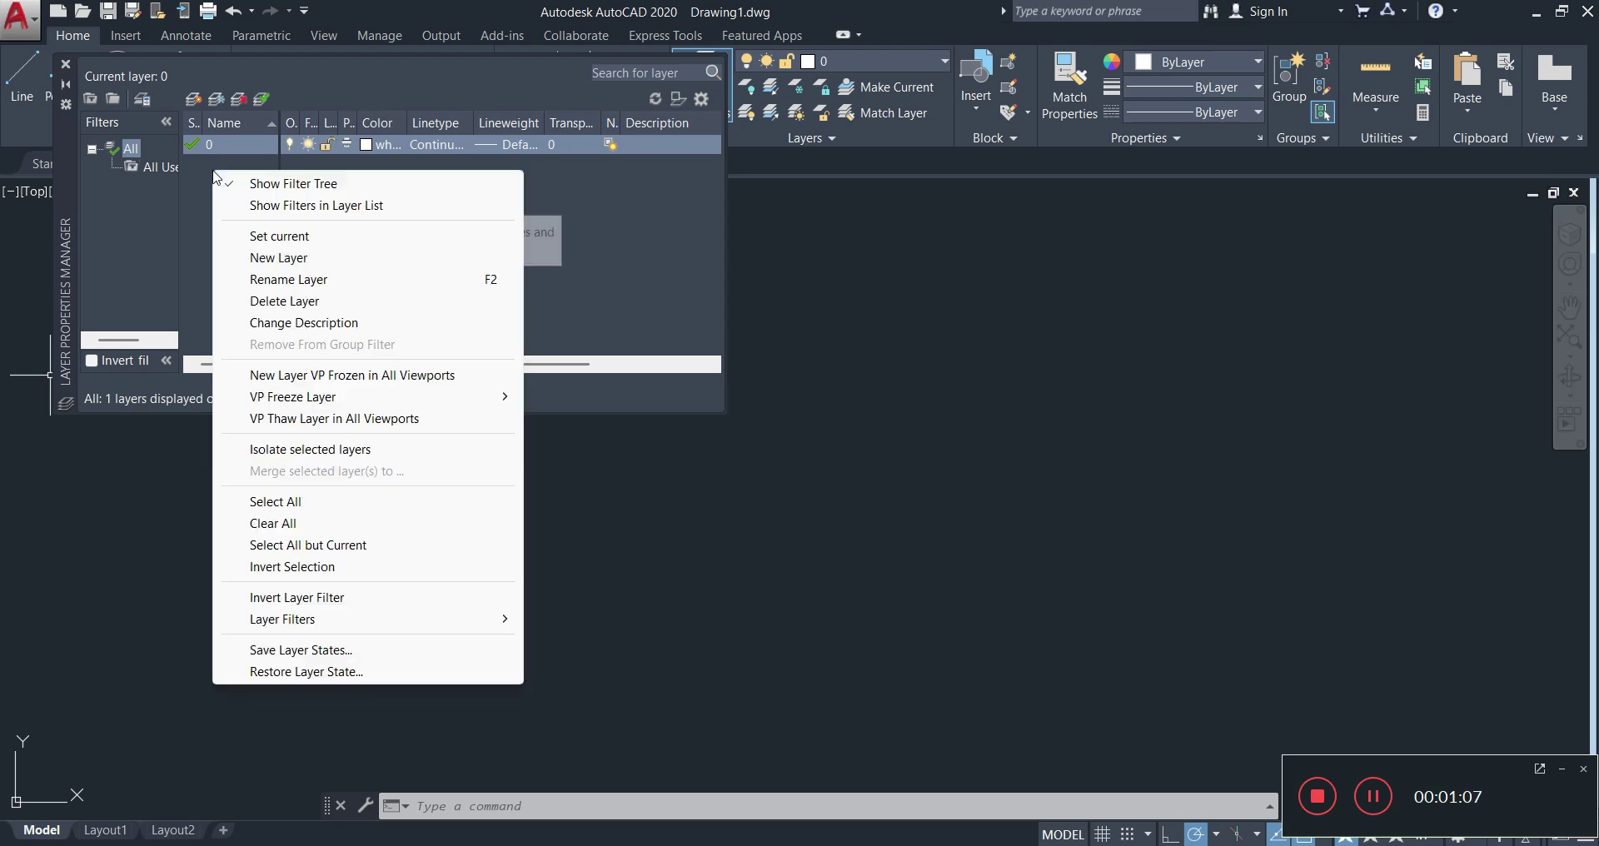
click(284, 260)
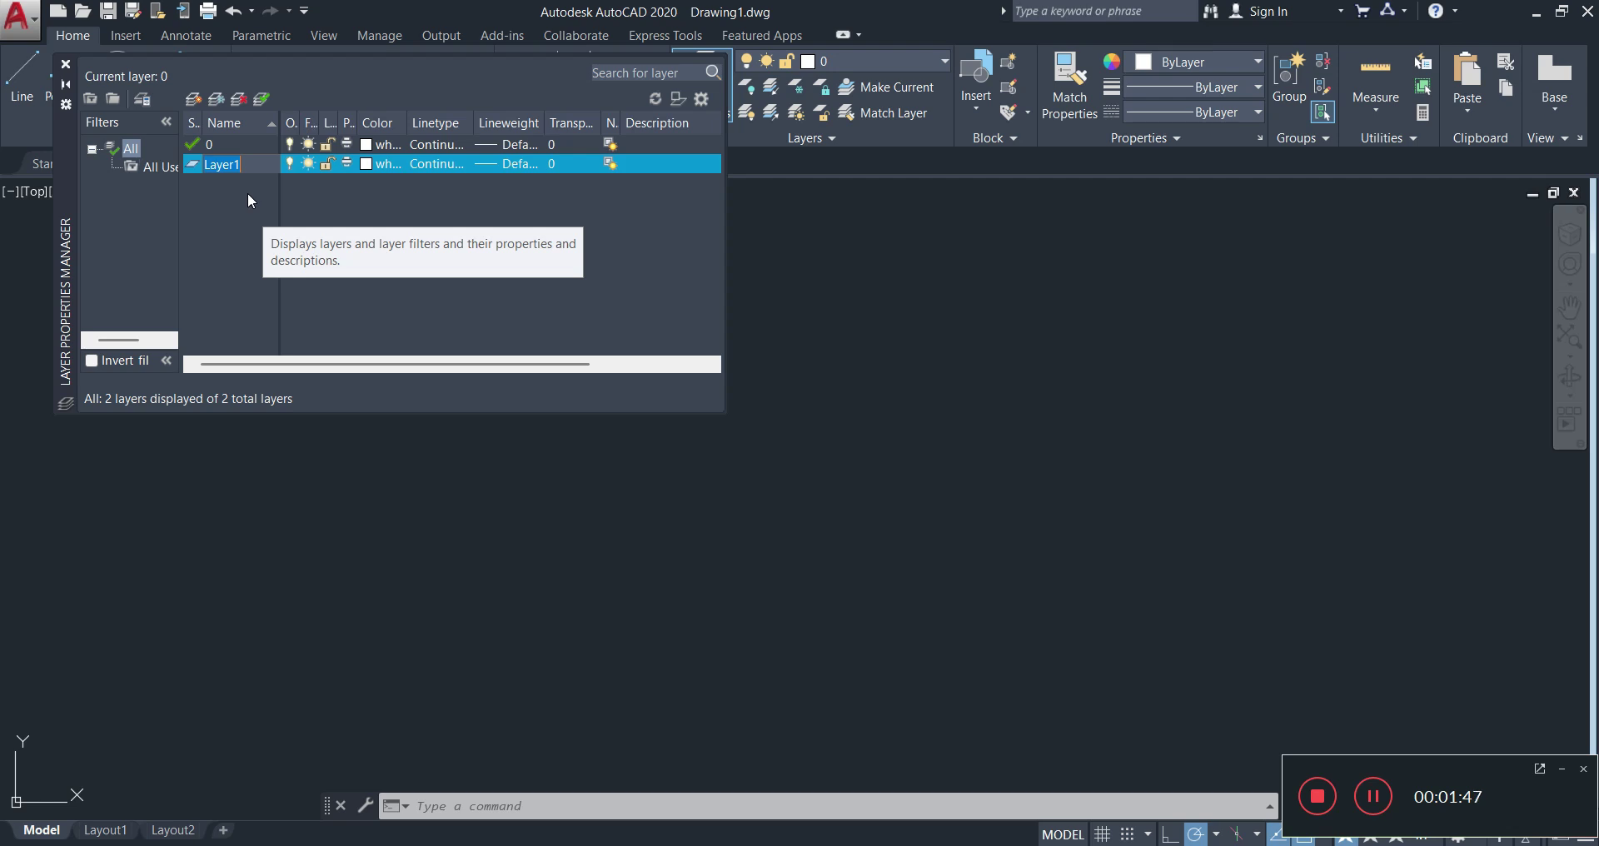
text(Object)
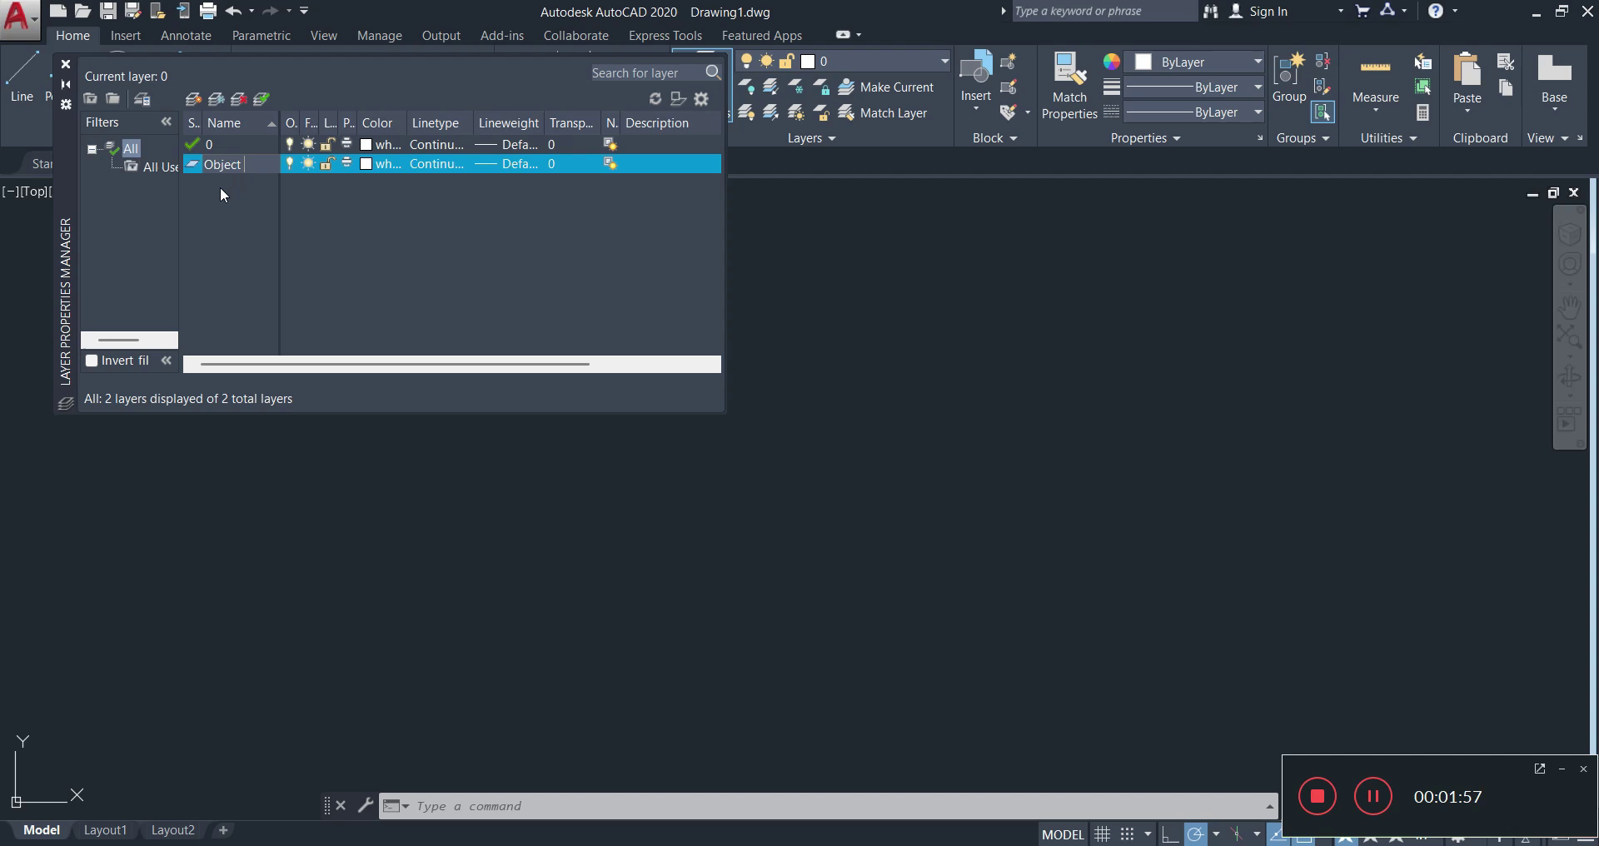
click(208, 249)
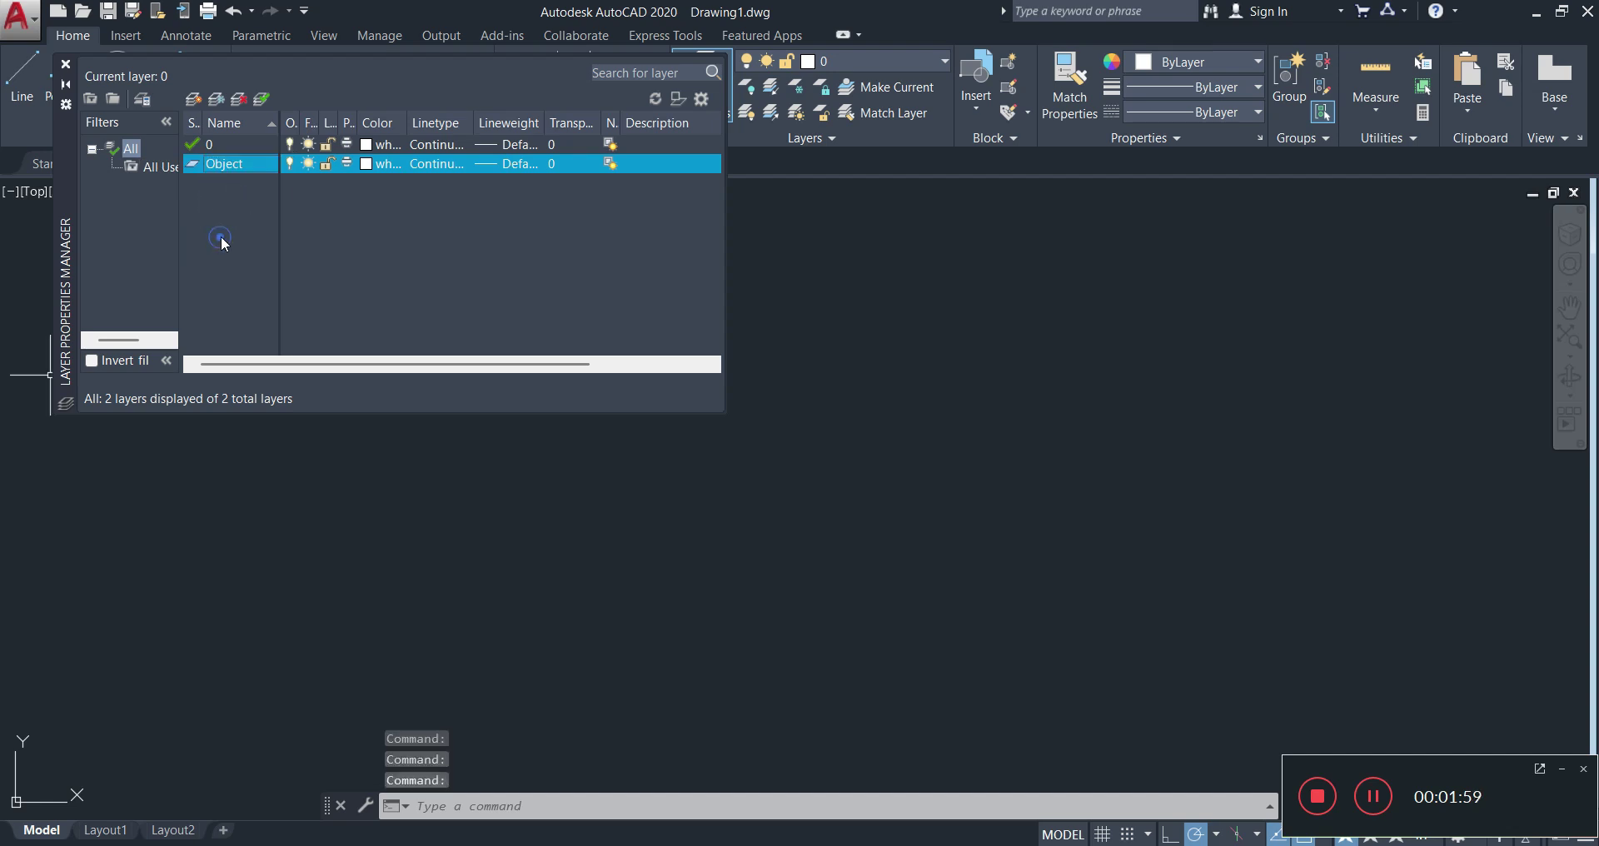
- Make Object the current layer, keeping its name as Object
click(233, 165)
key(Return)
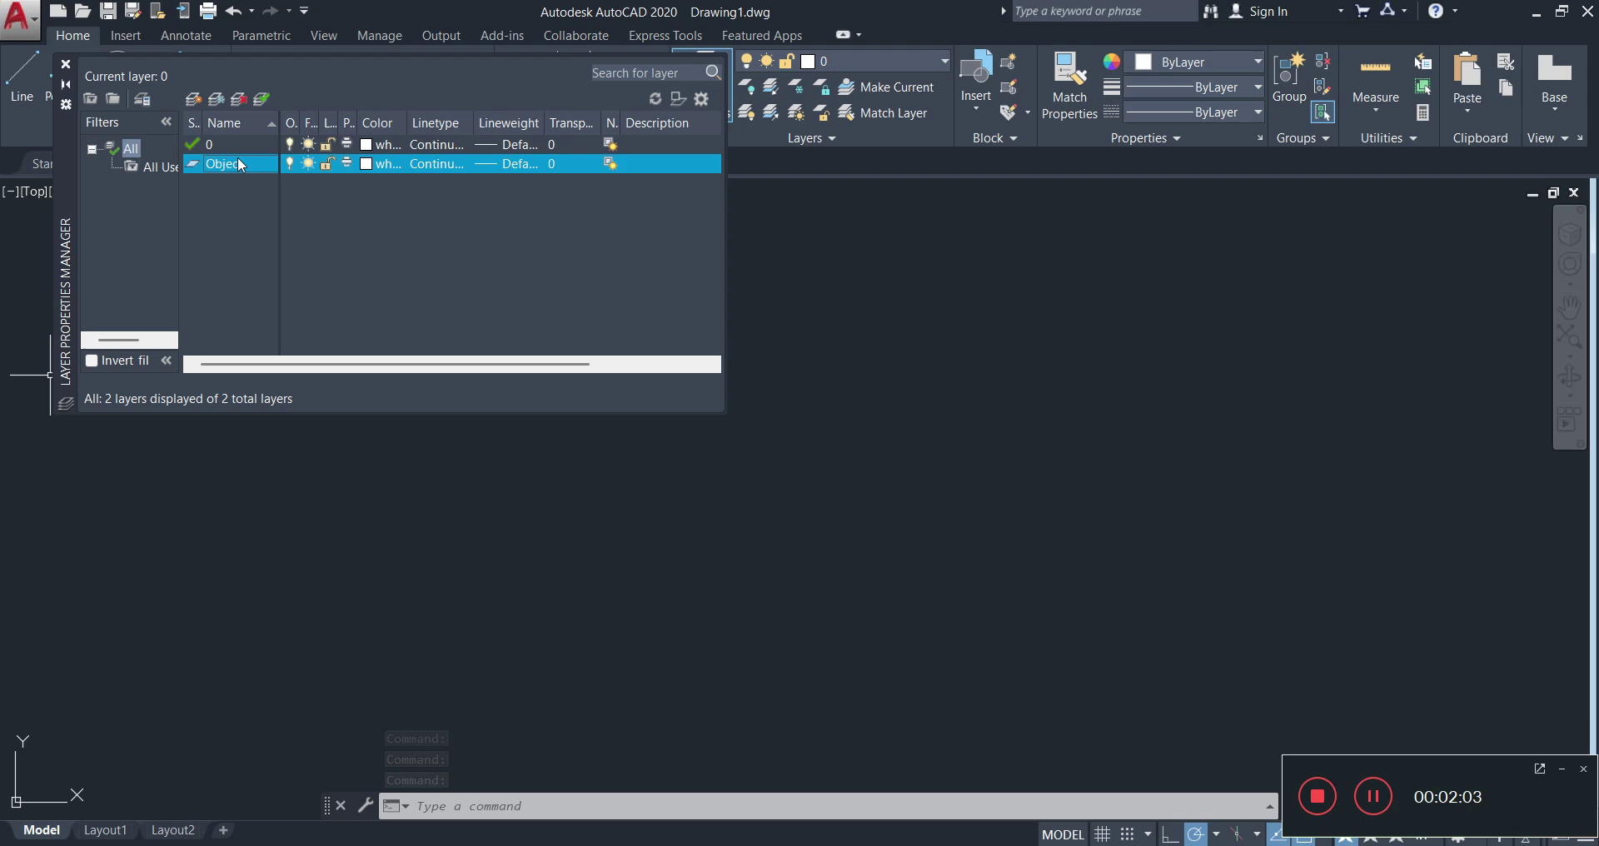
double_click(237, 163)
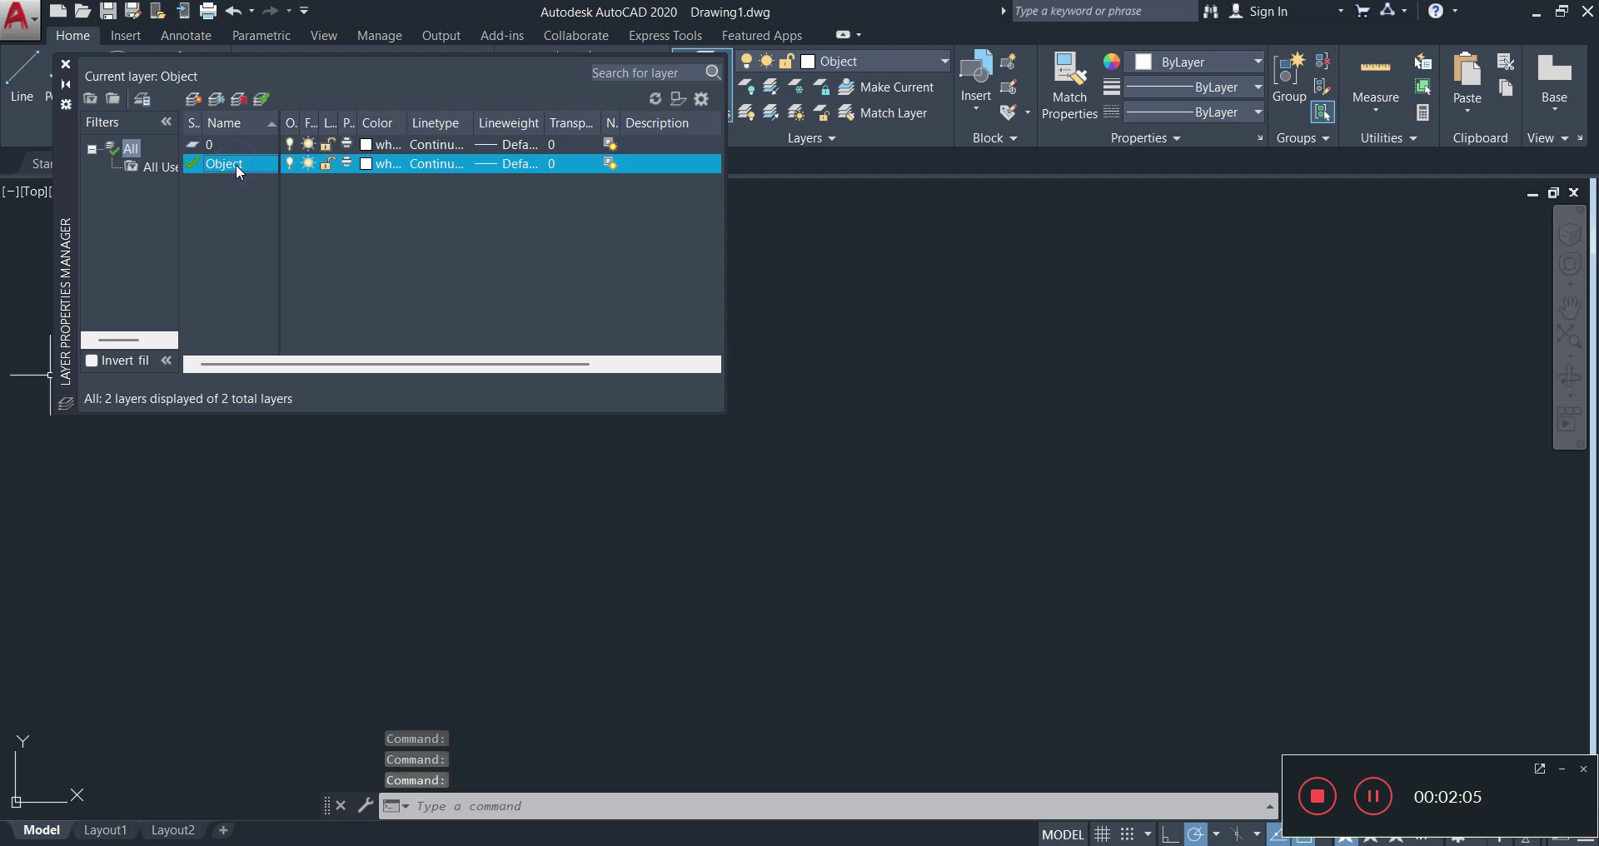
click(237, 163)
key(Return)
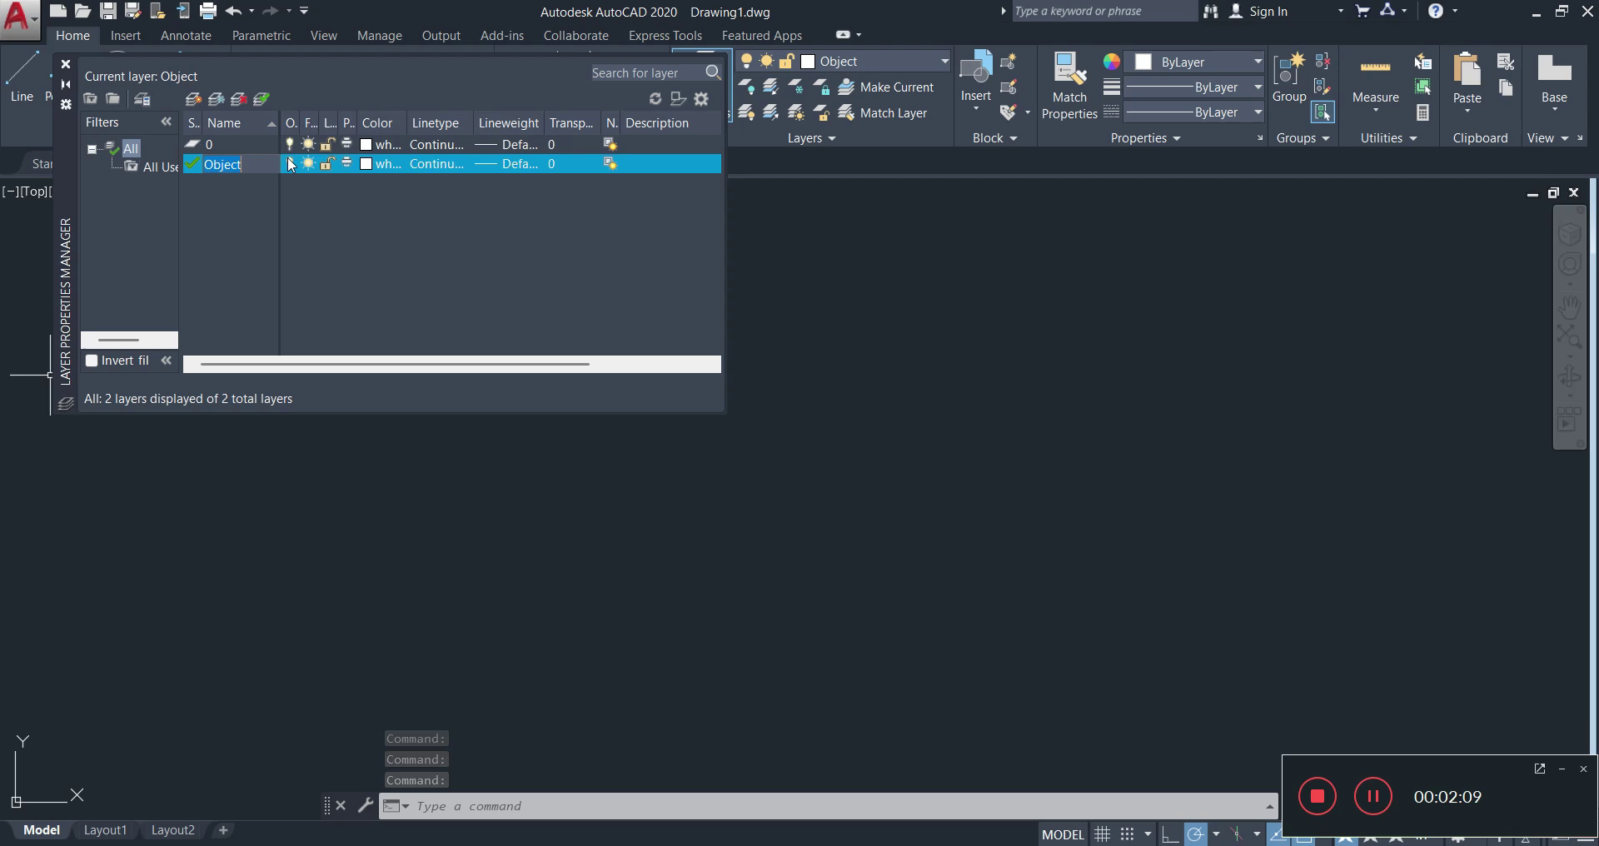
text(O)
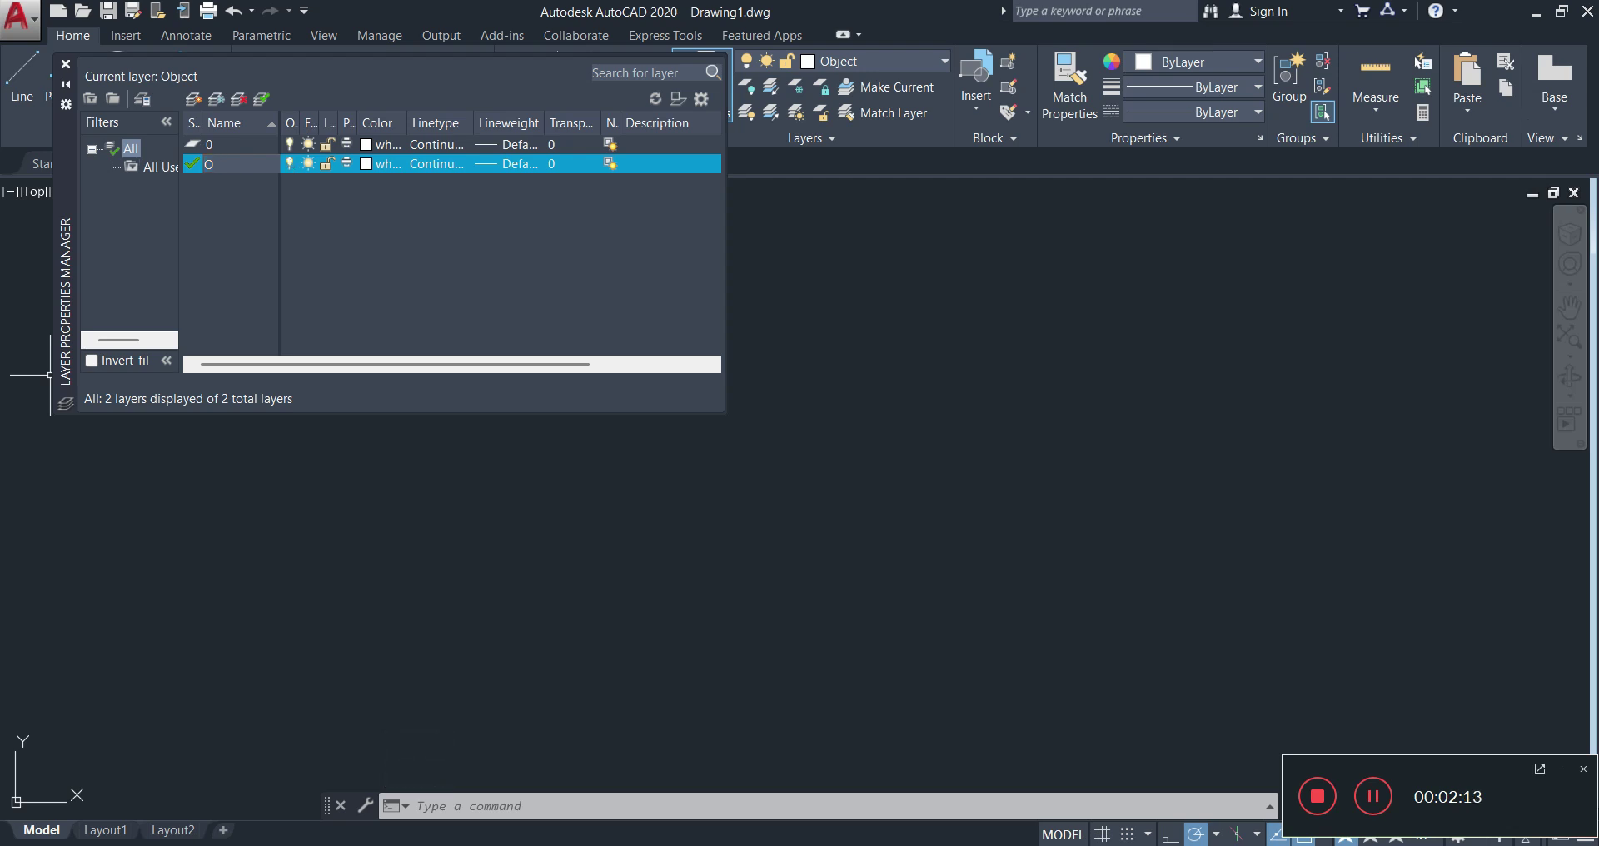
text(bject)
click(371, 225)
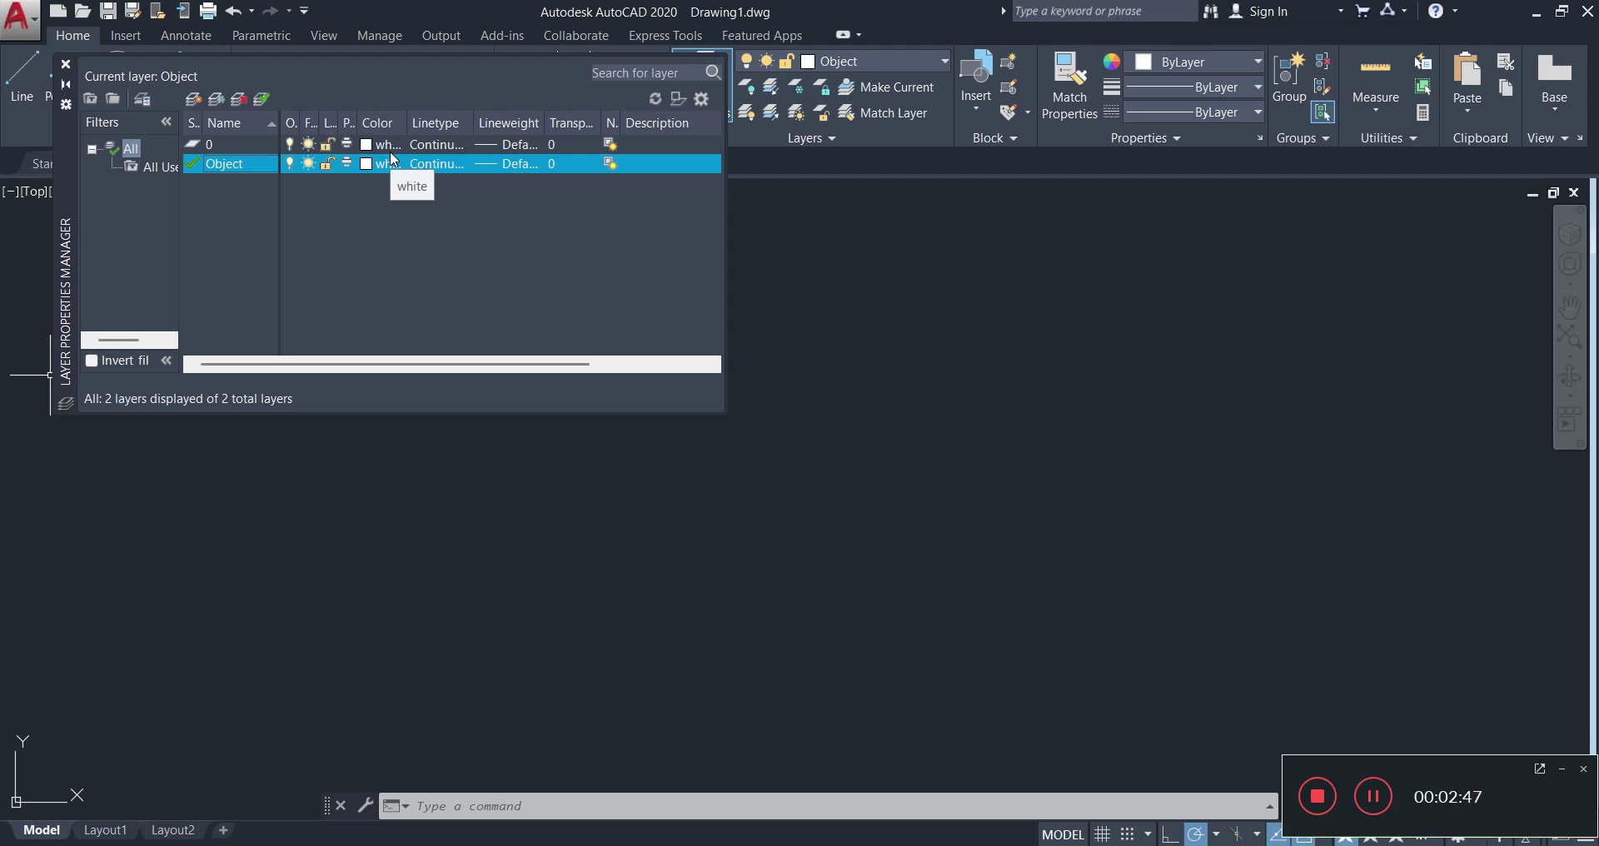
- Set the Object layer's colour to green in Select Color
click(367, 164)
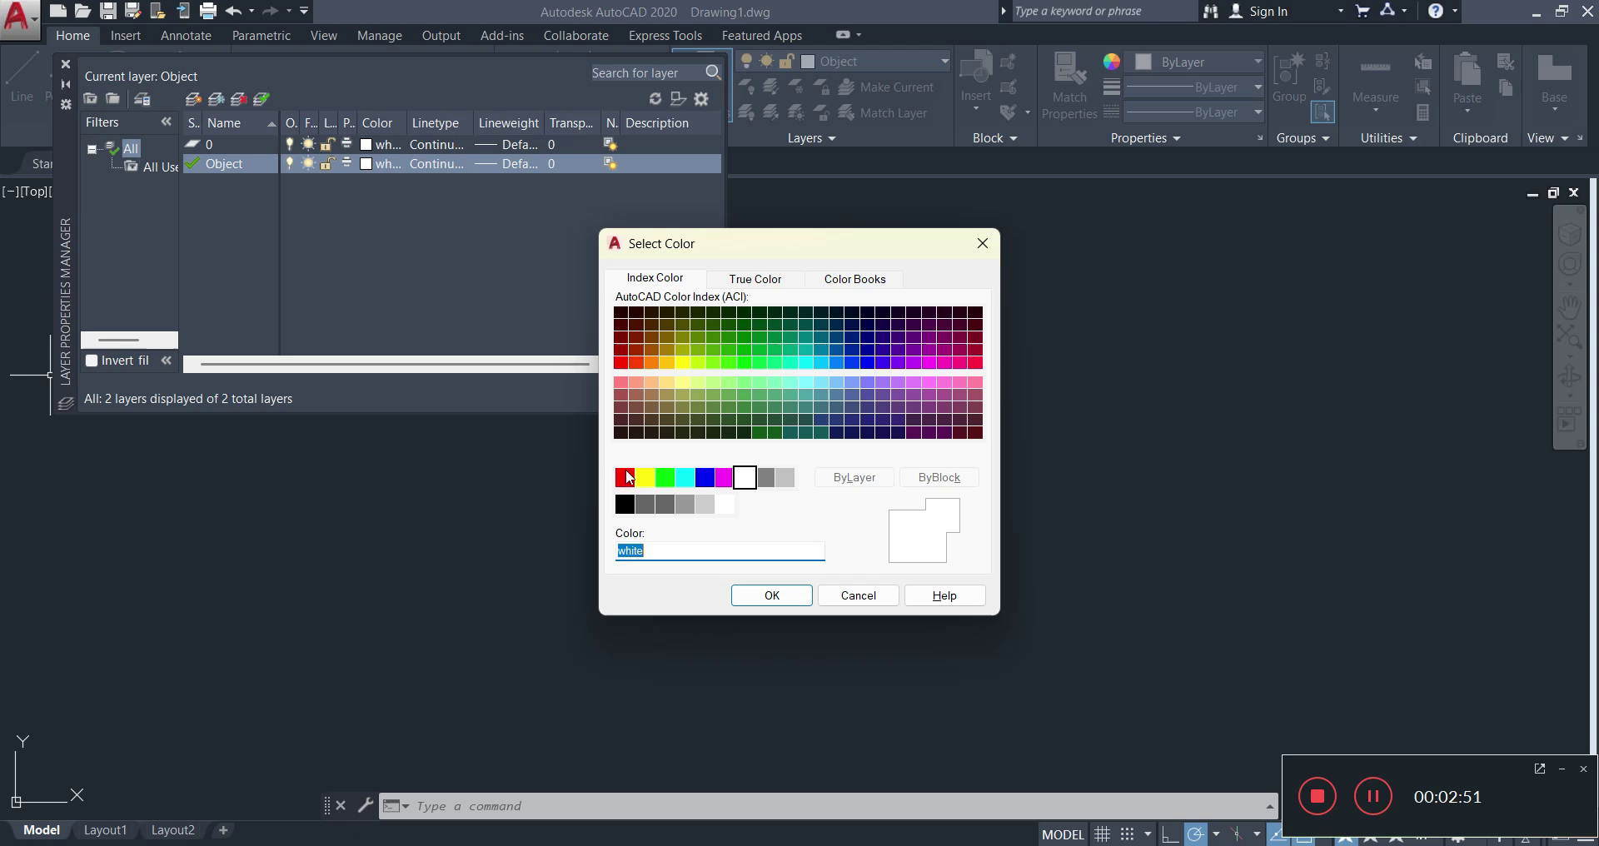
click(664, 477)
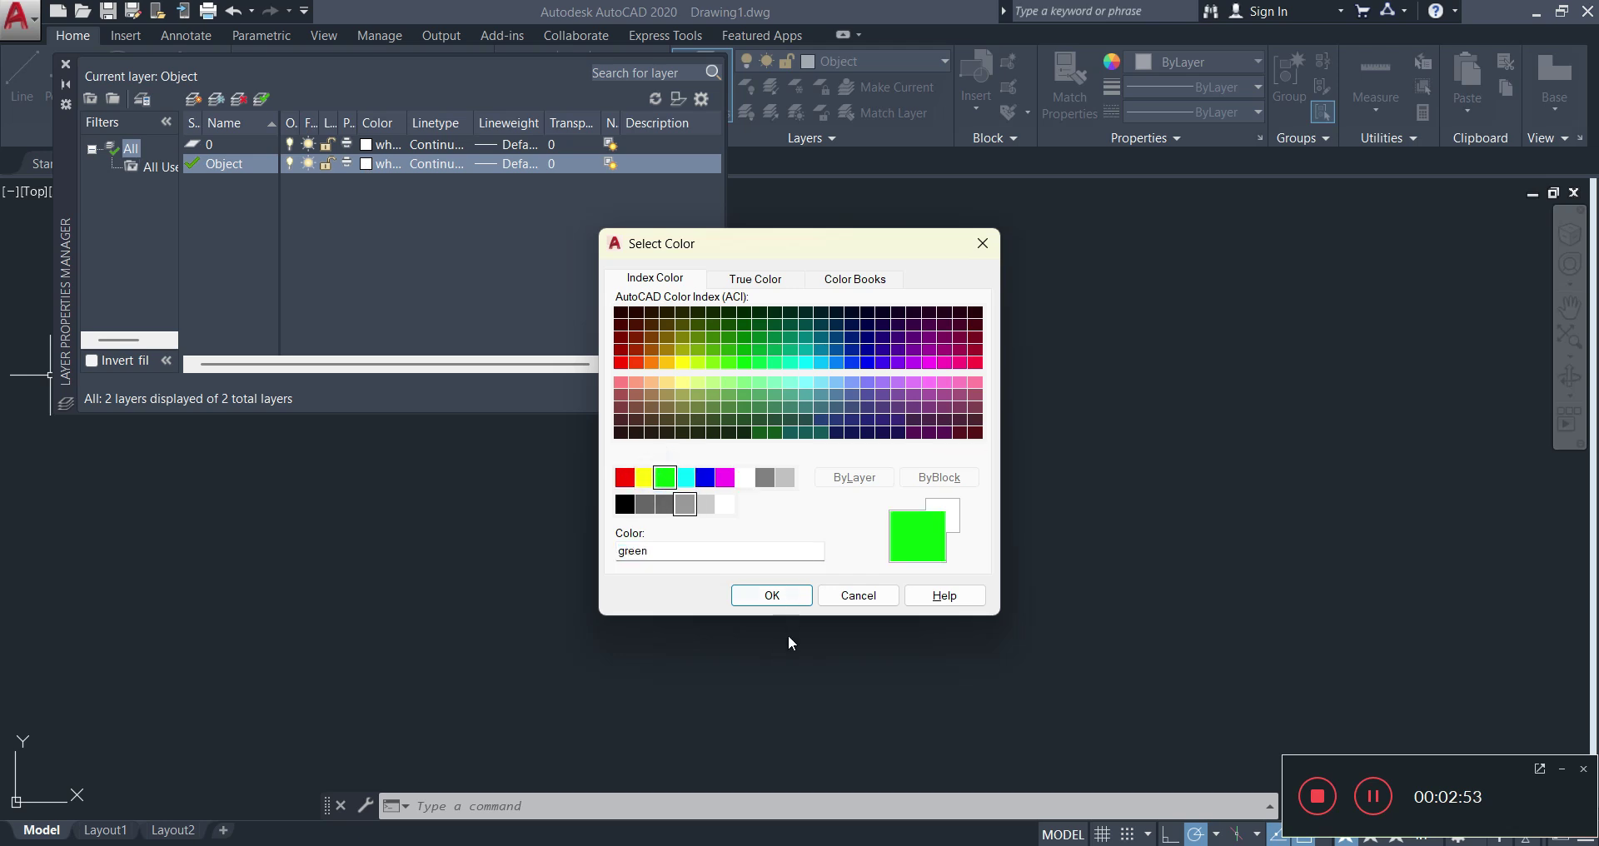
click(770, 596)
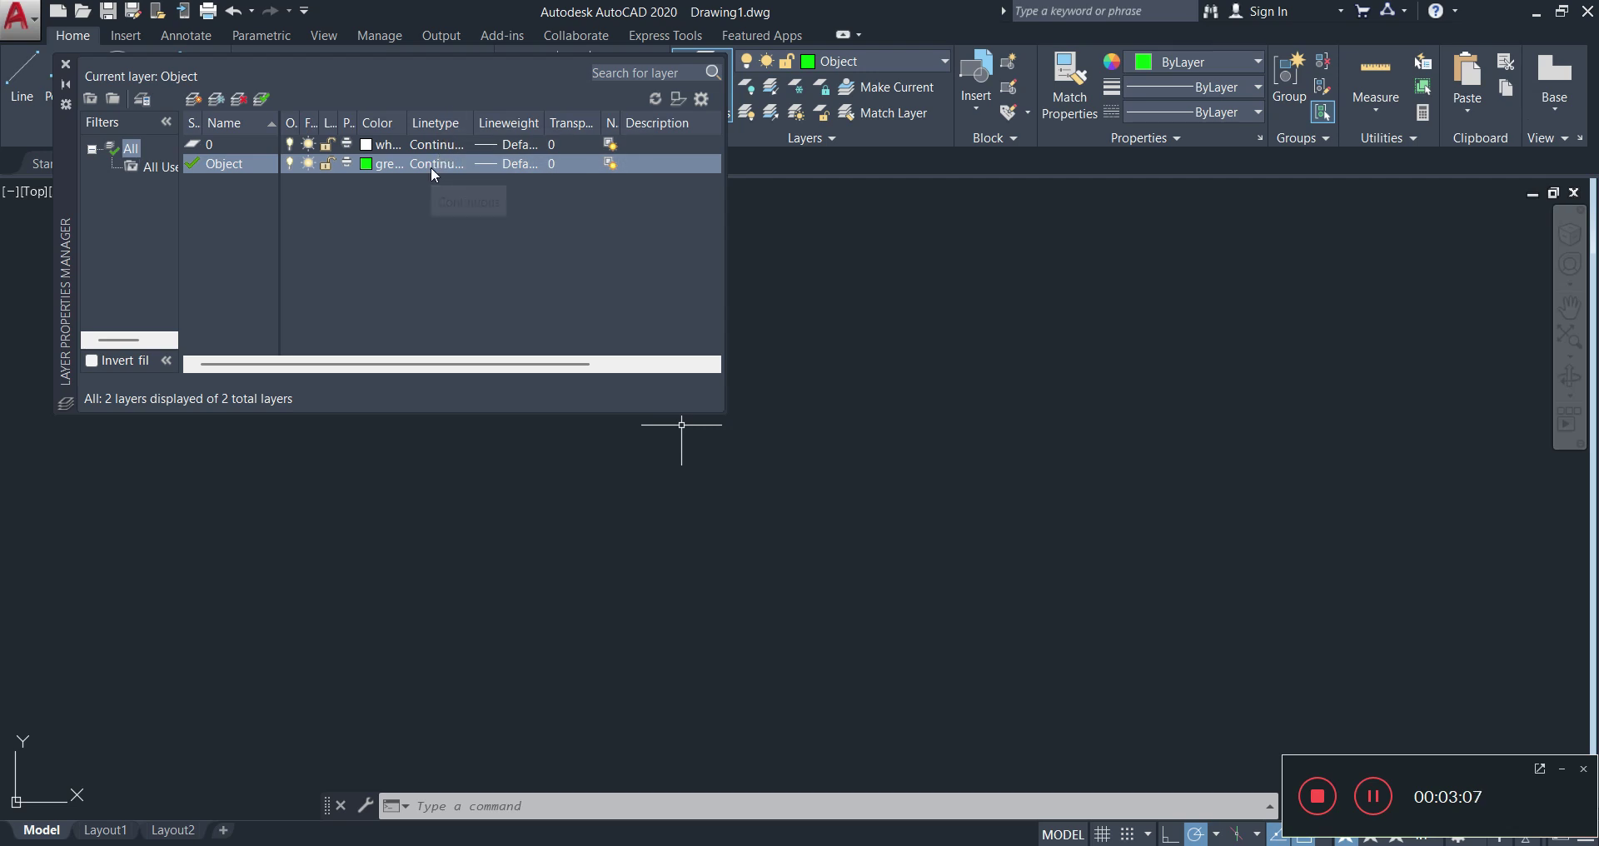
click(434, 164)
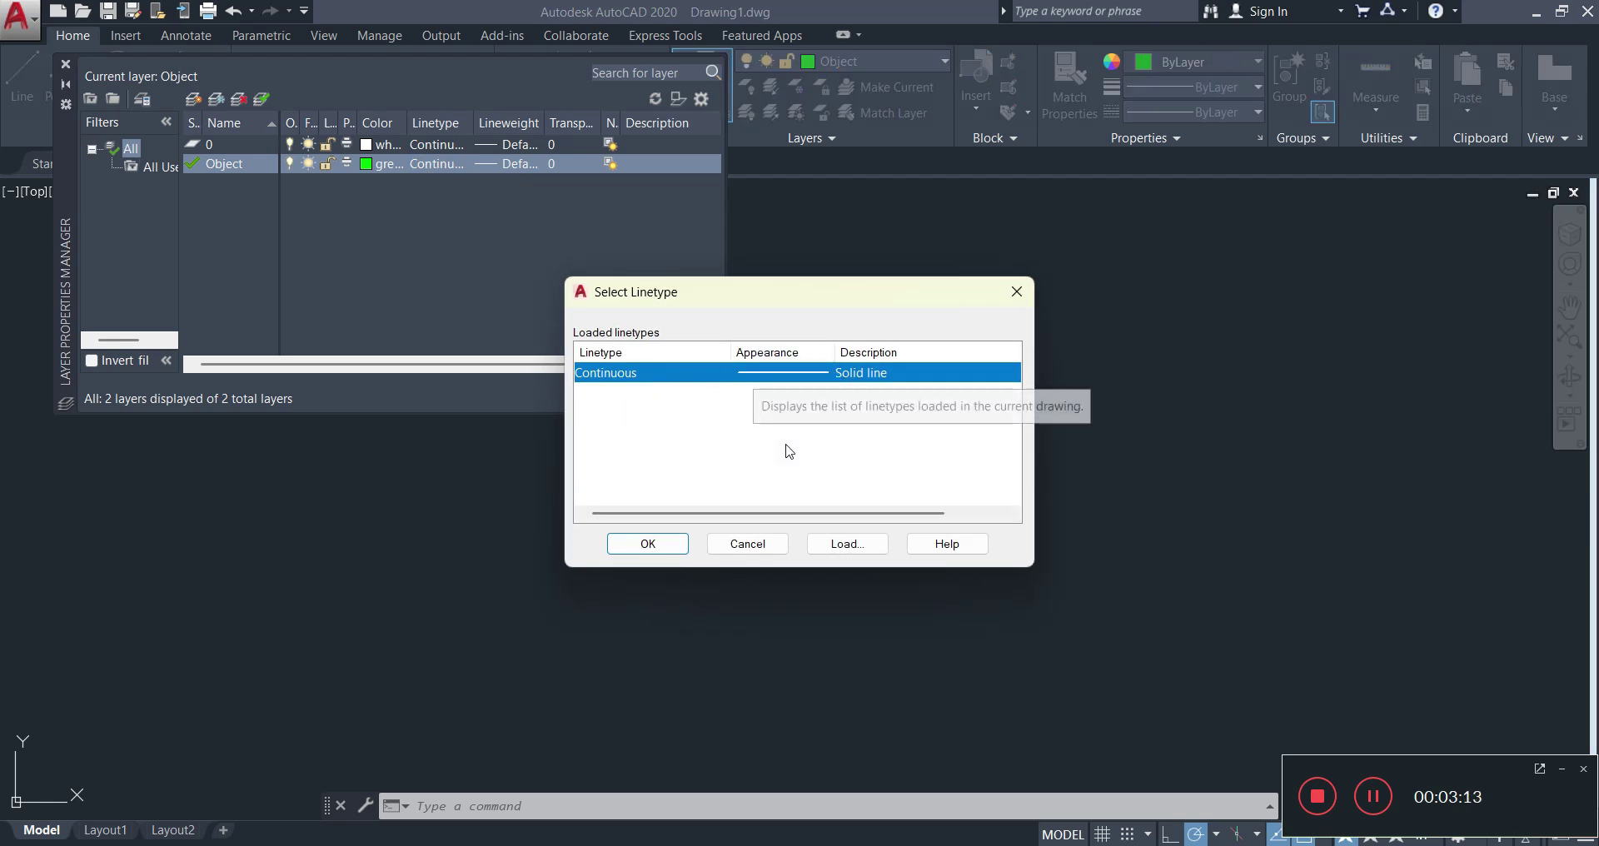
click(846, 543)
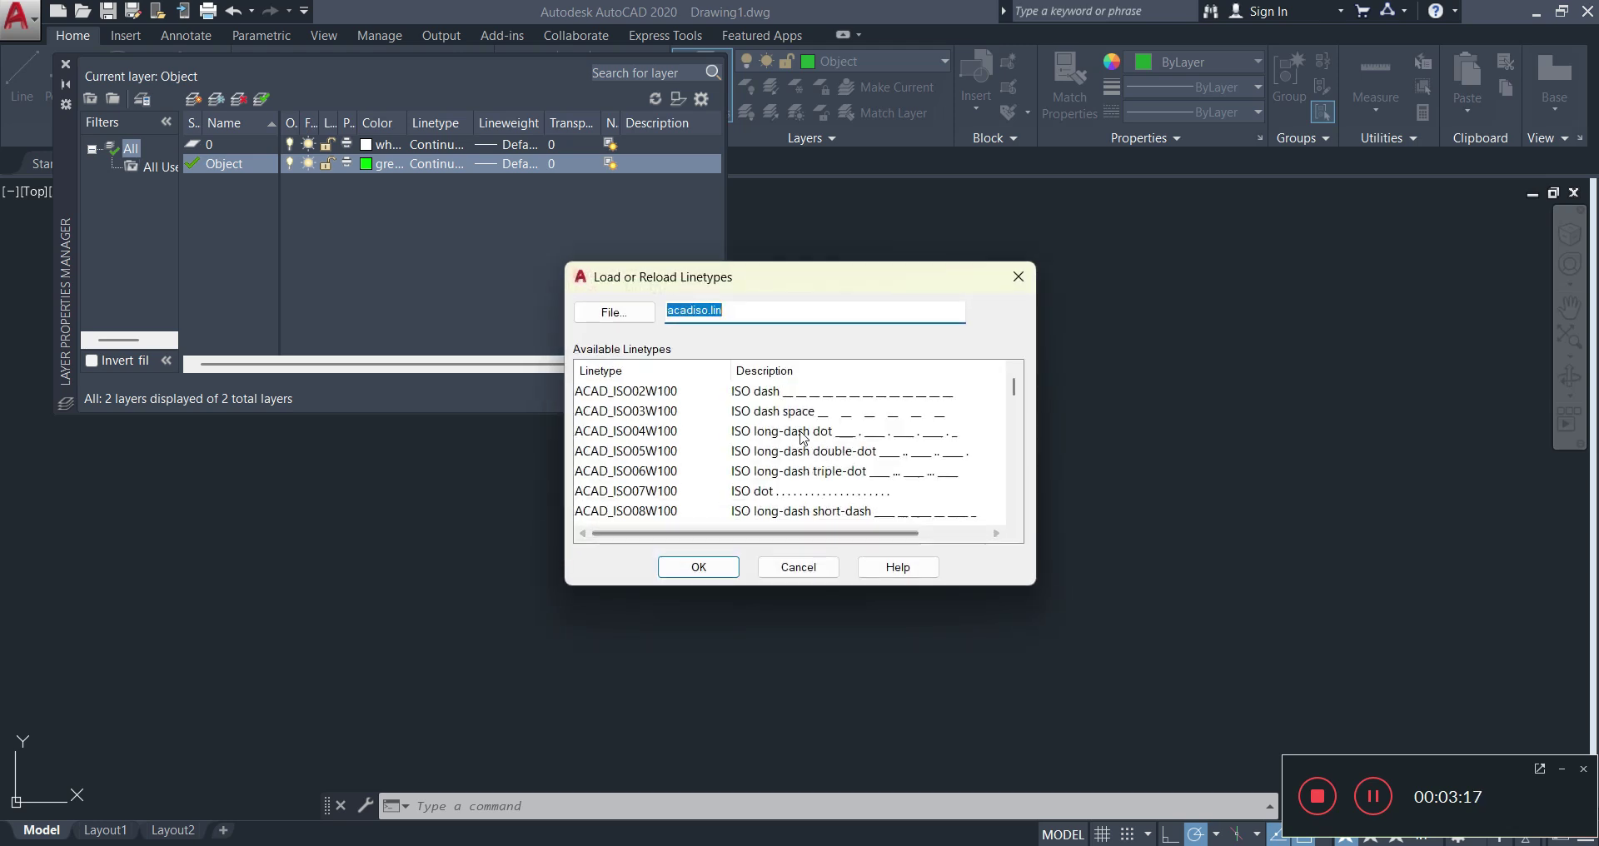
scroll(802, 436, down, 17)
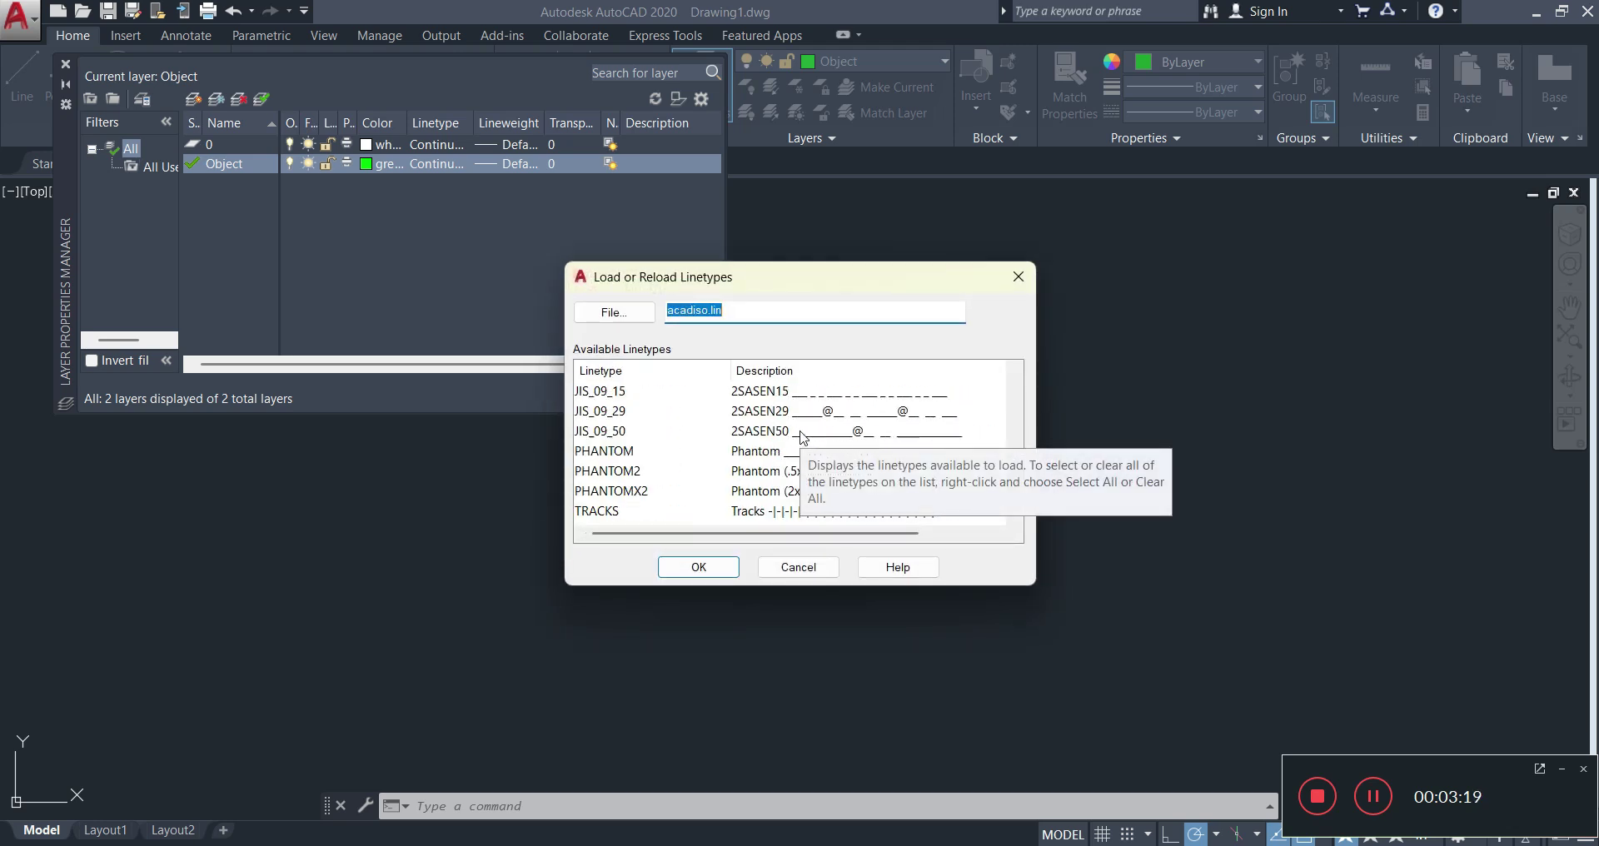
scroll(802, 436, down, 1)
scroll(802, 436, up, 20)
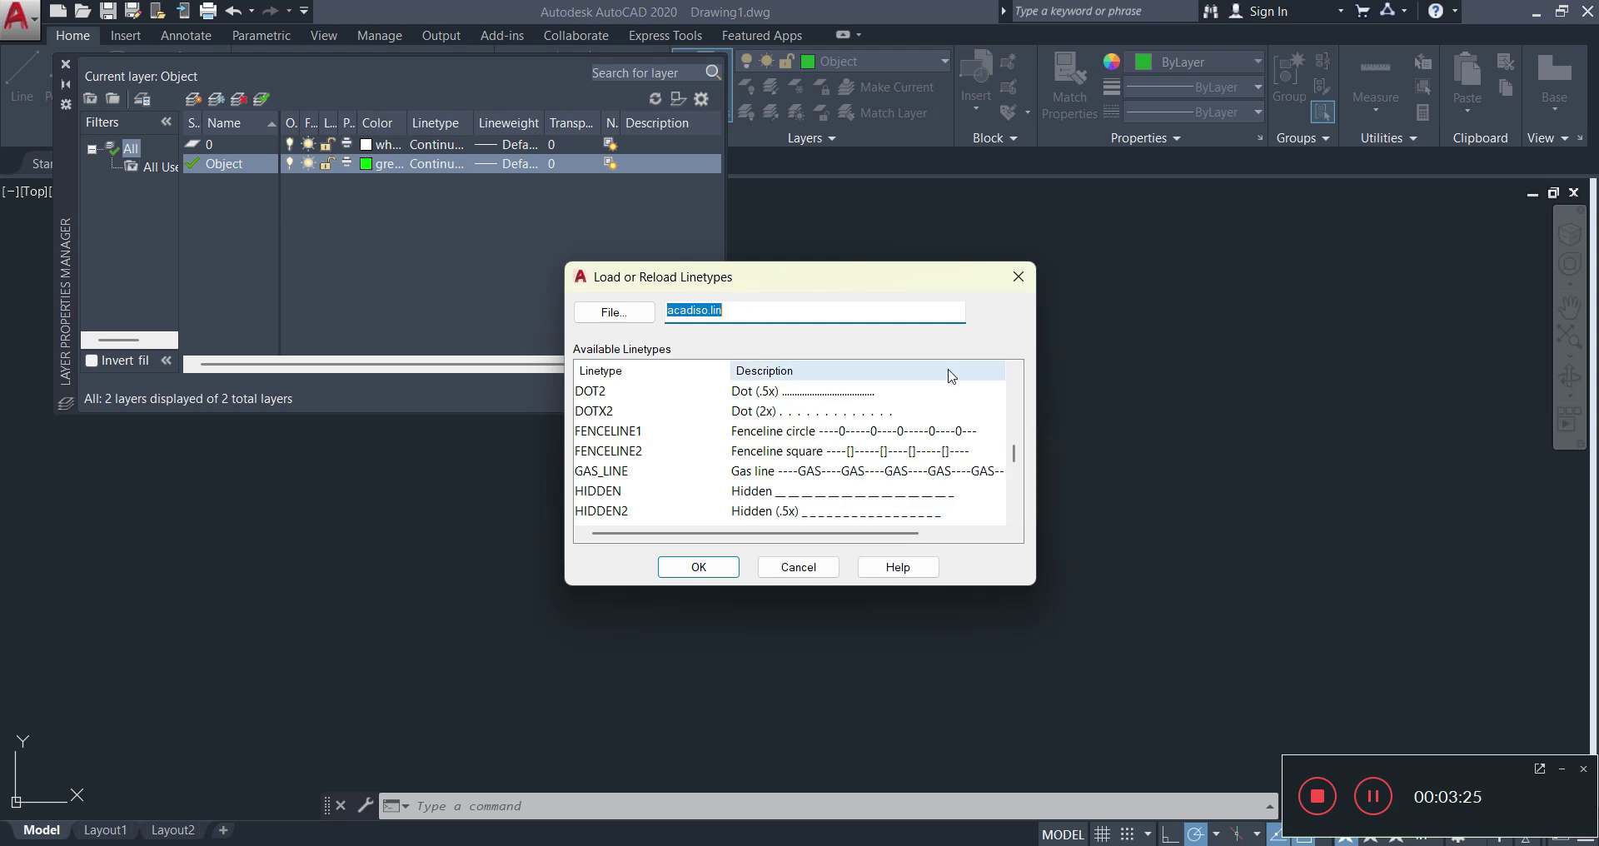
click(1018, 280)
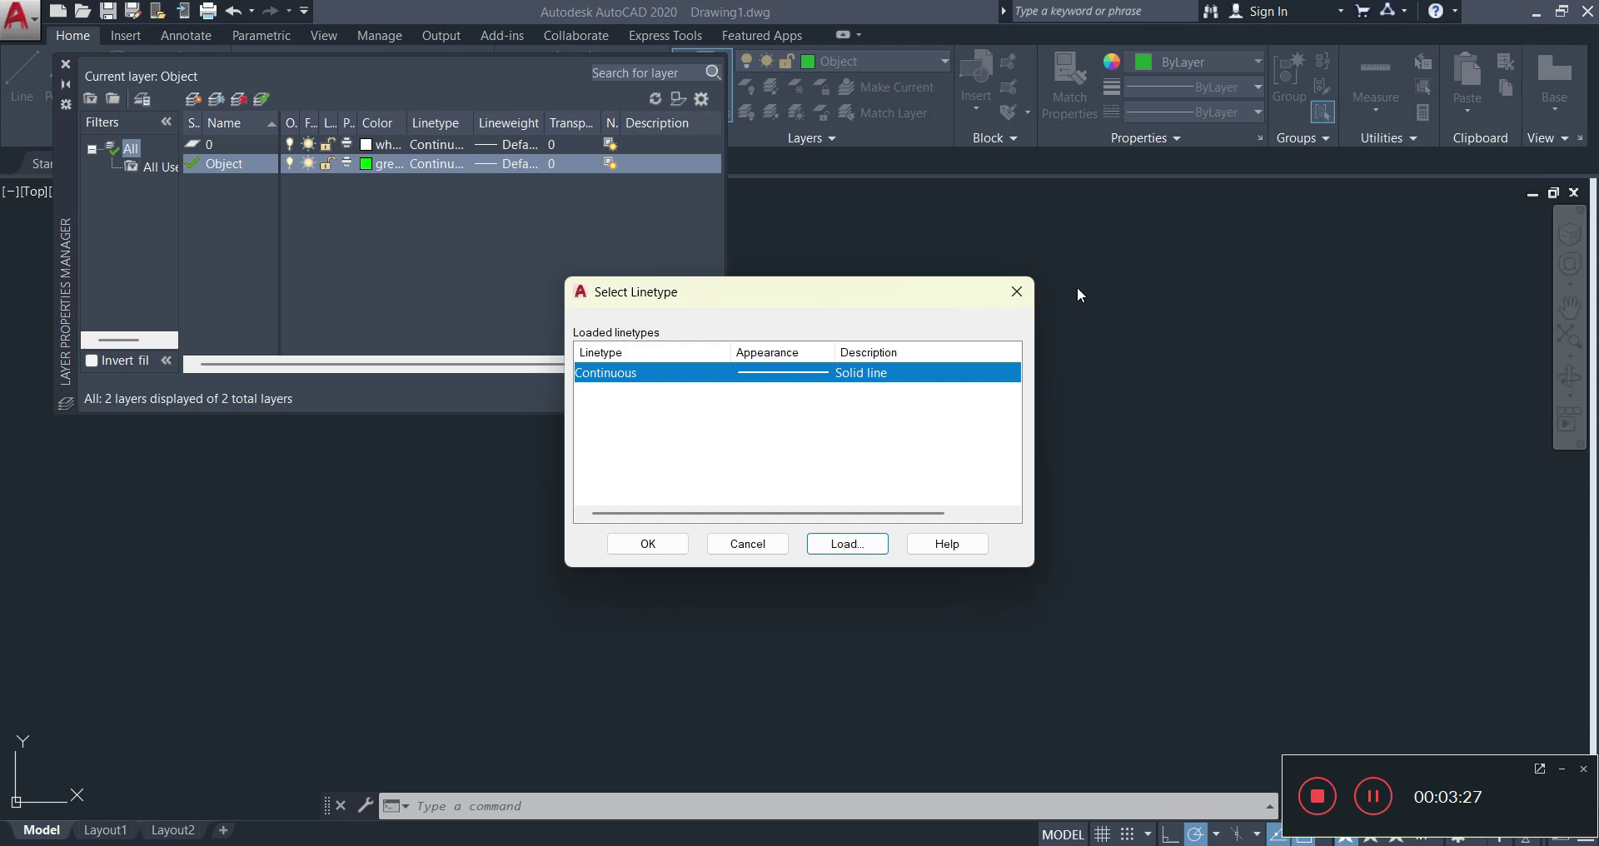
click(1017, 291)
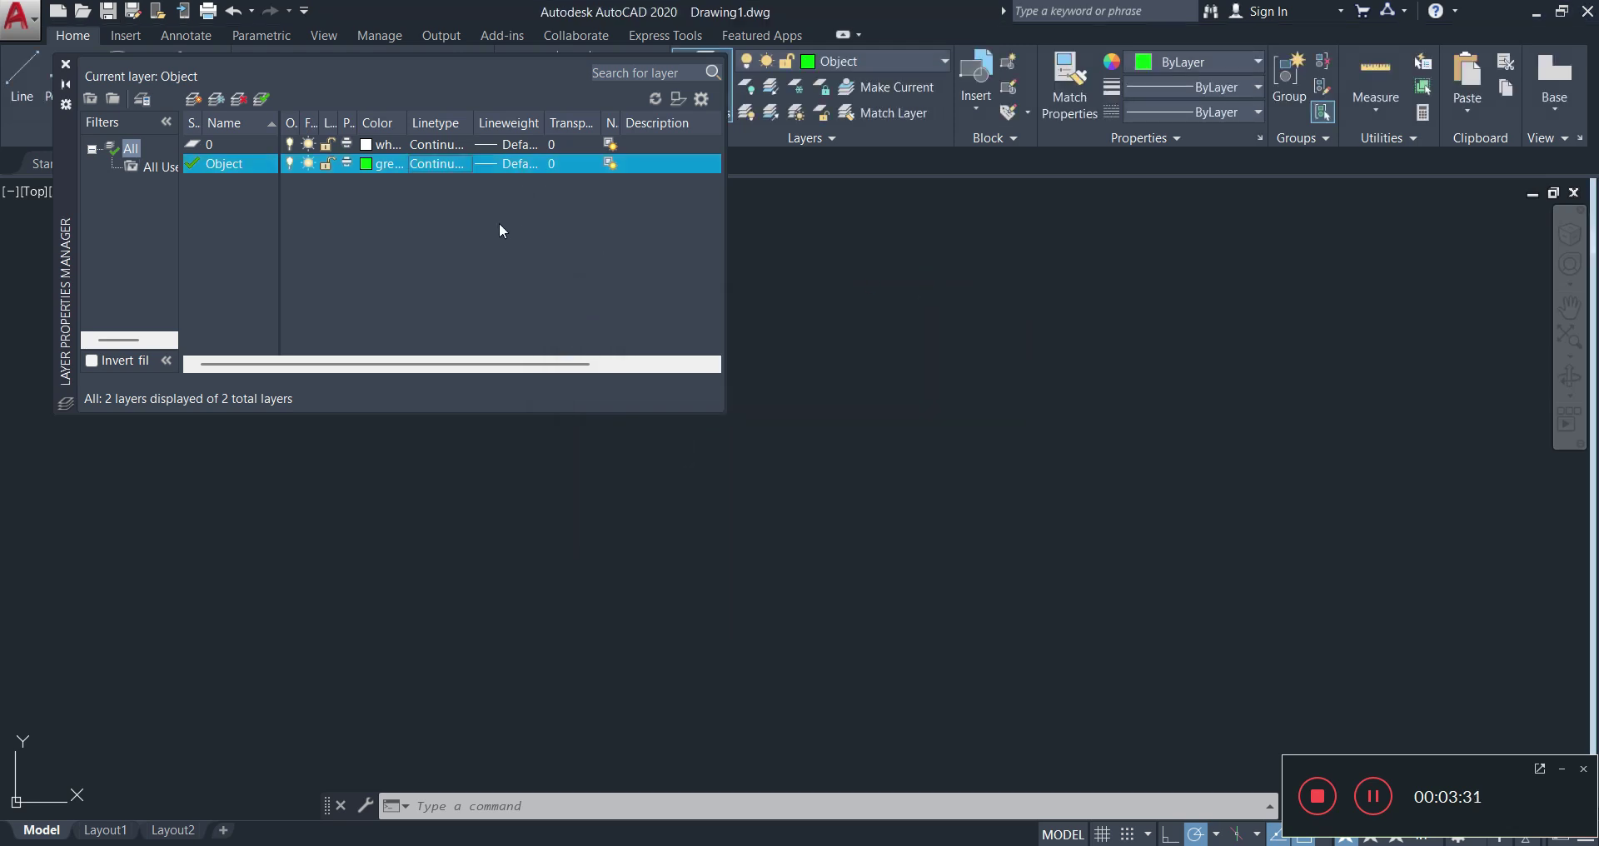
- Set the Object layer's lineweight to 0.35 mm
click(510, 165)
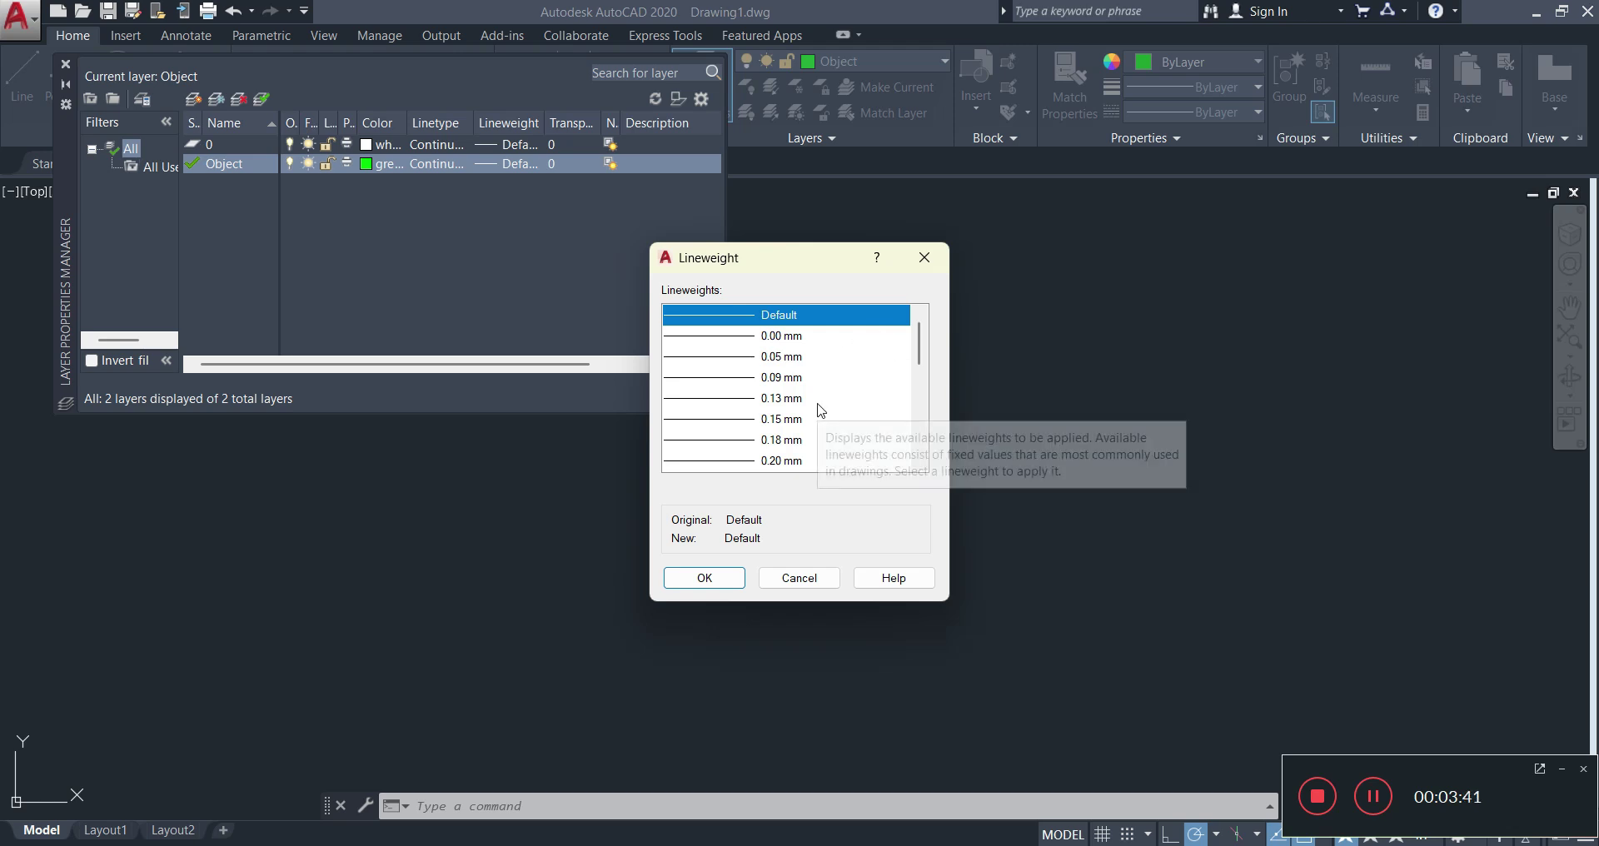
scroll(821, 409, down, 1)
scroll(820, 410, down, 1)
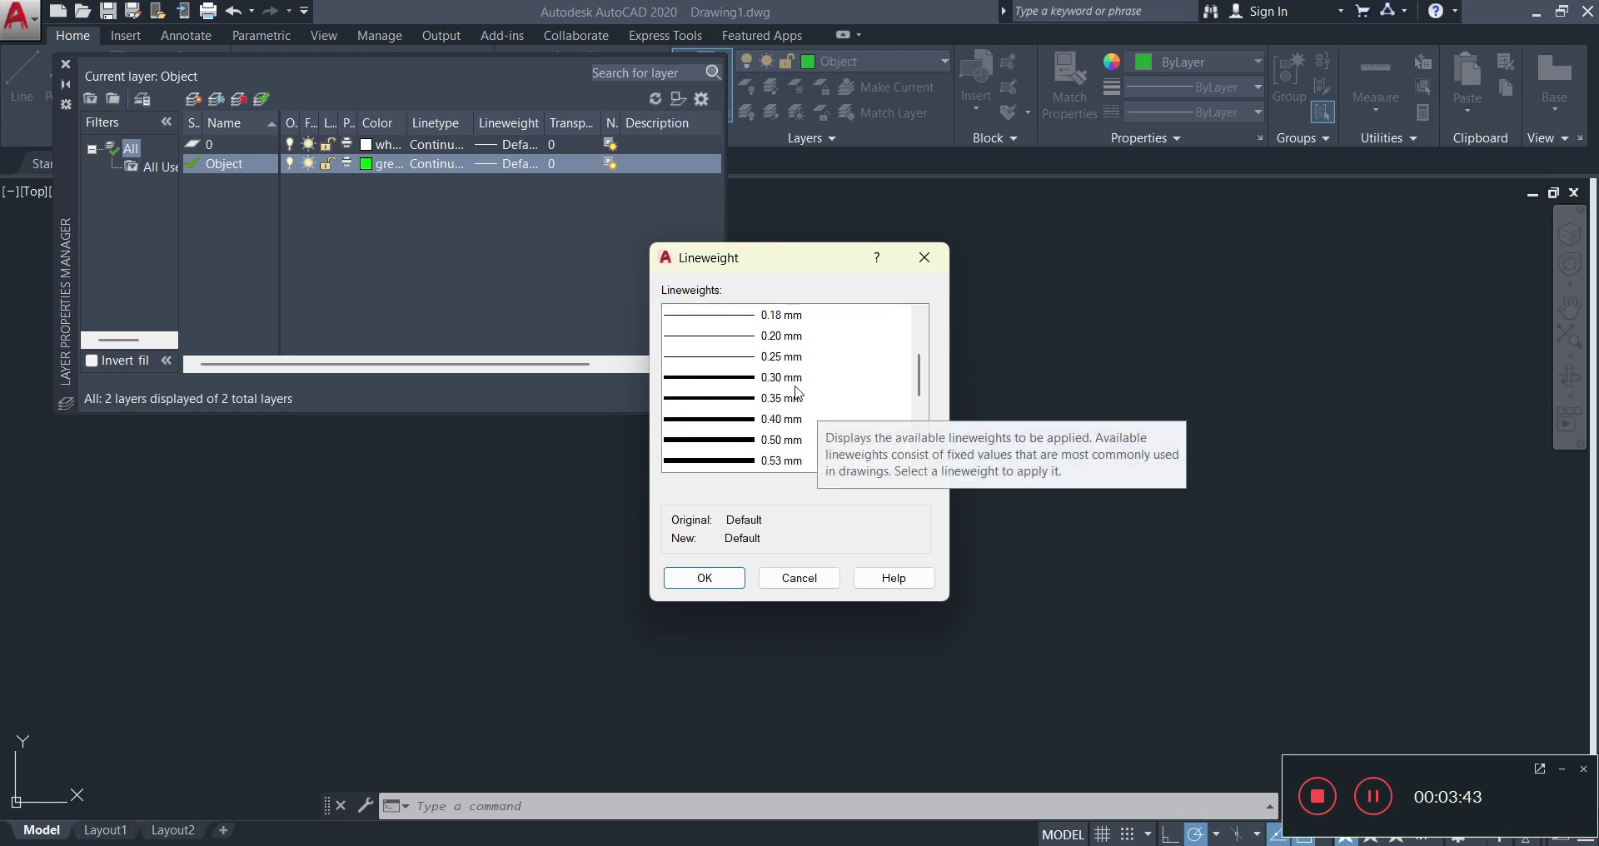
click(726, 398)
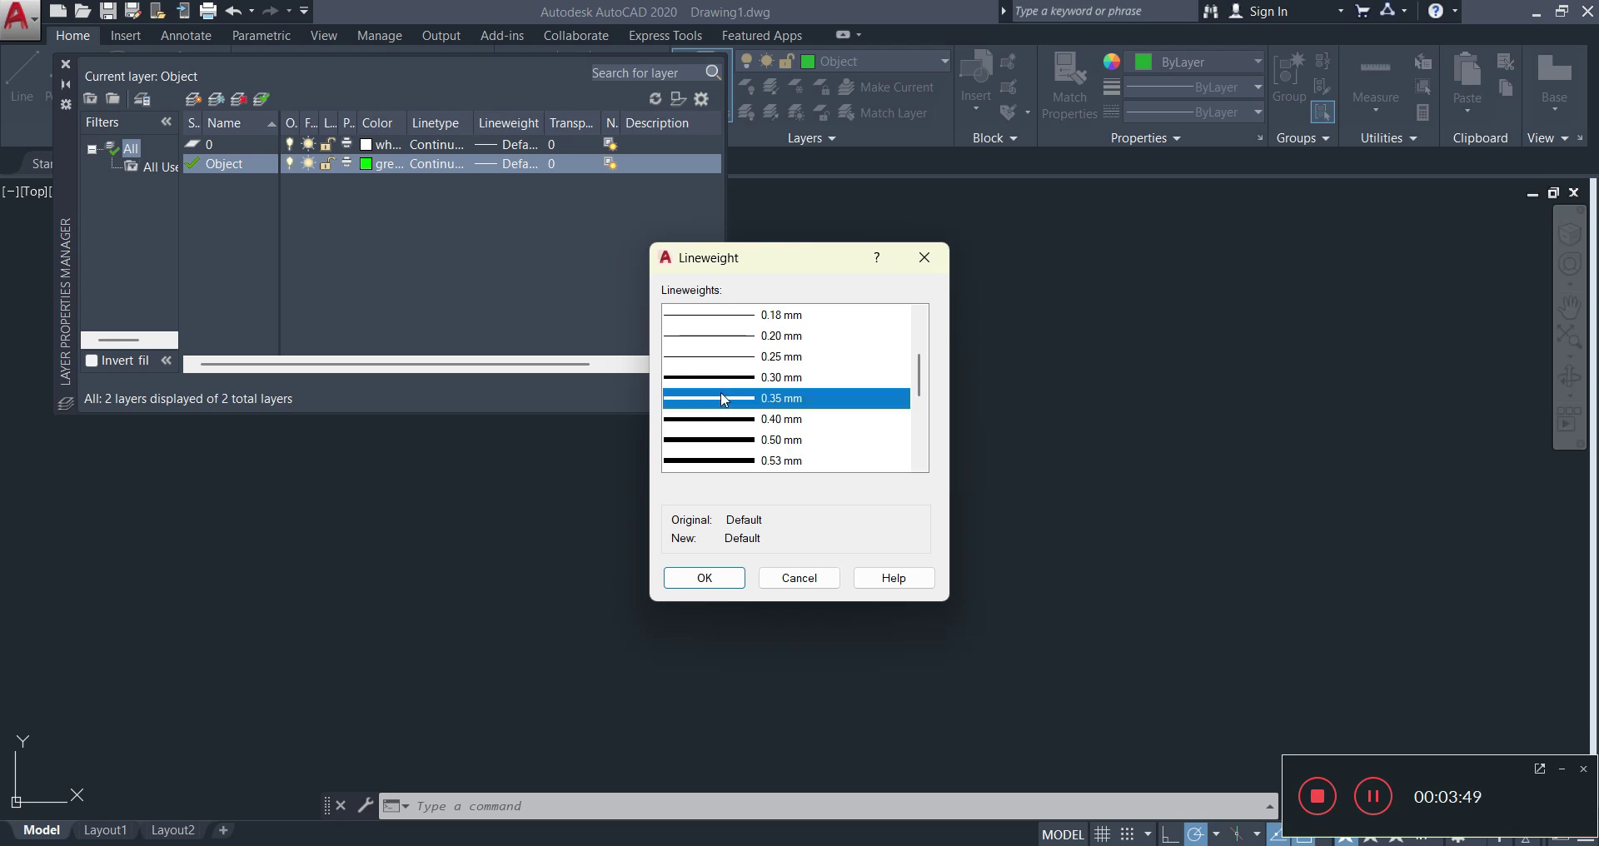
click(704, 577)
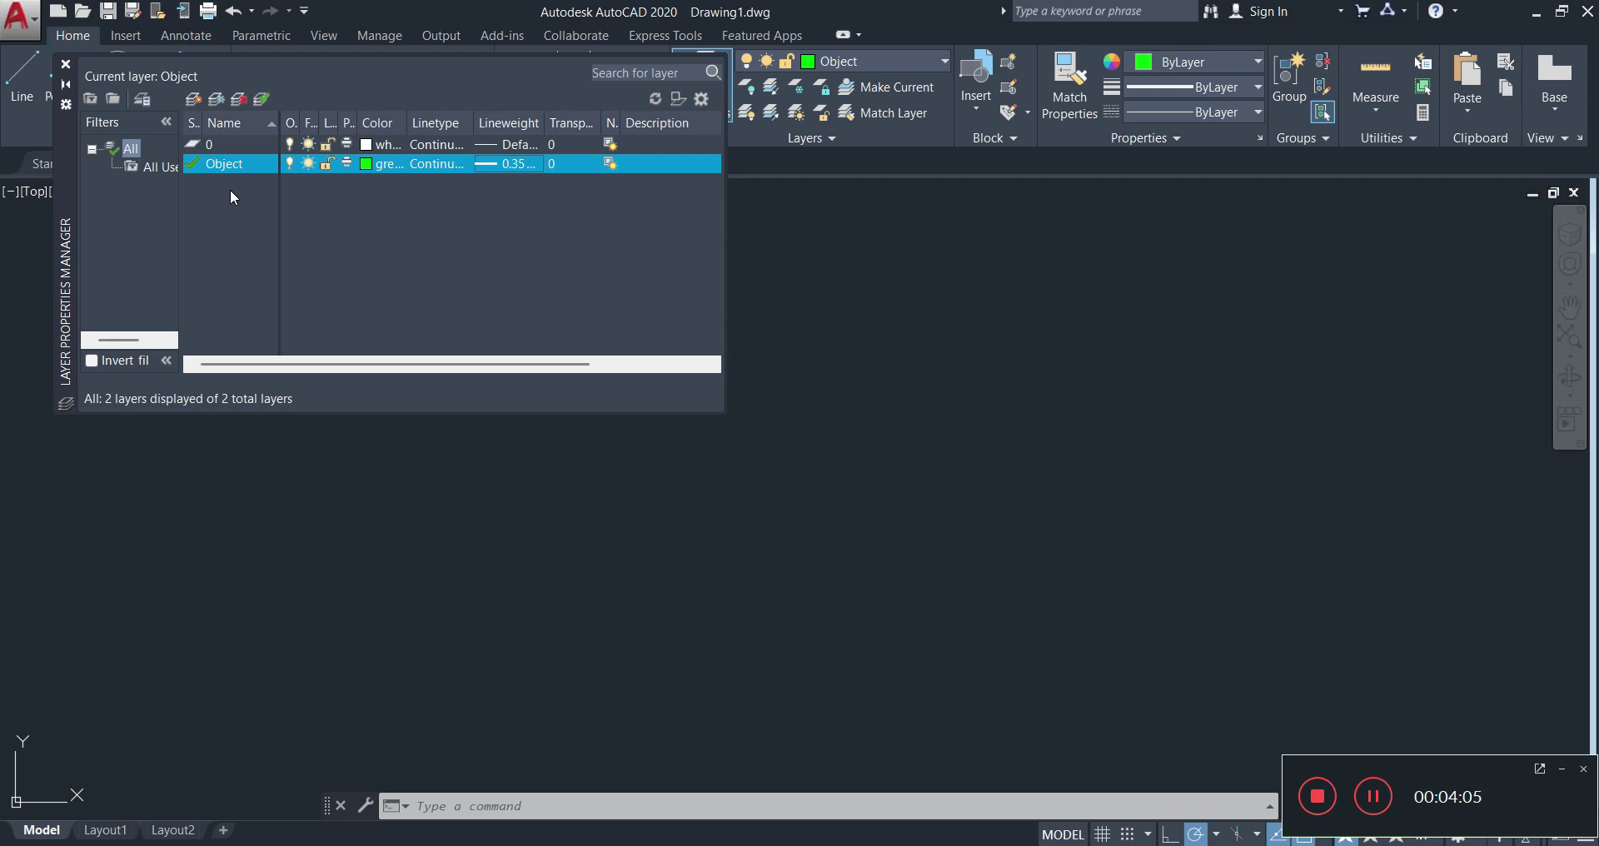
click(194, 101)
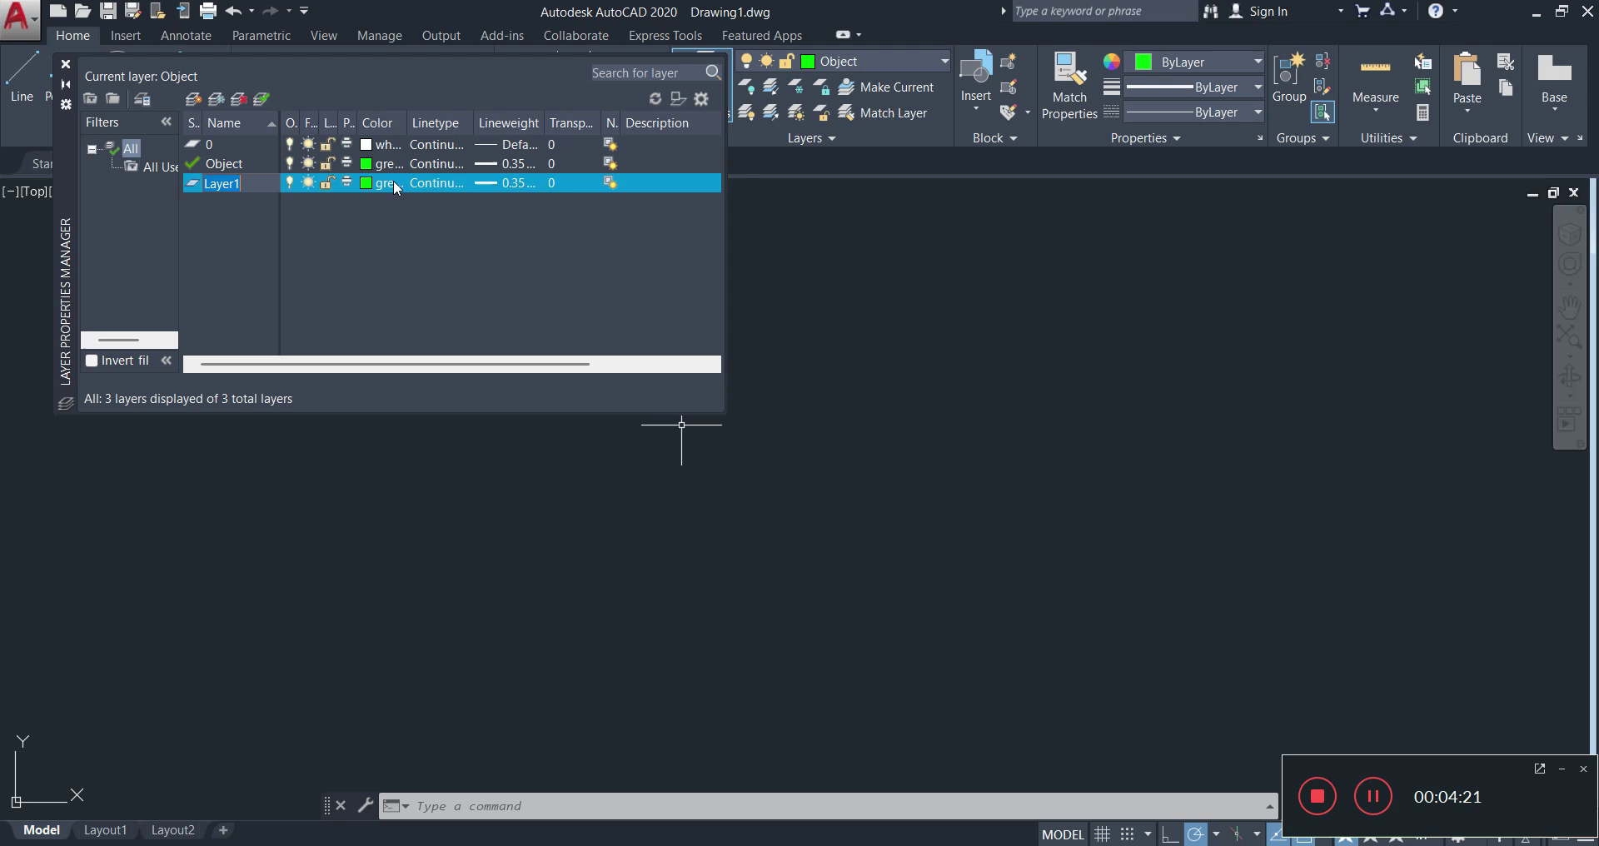
click(237, 217)
click(241, 100)
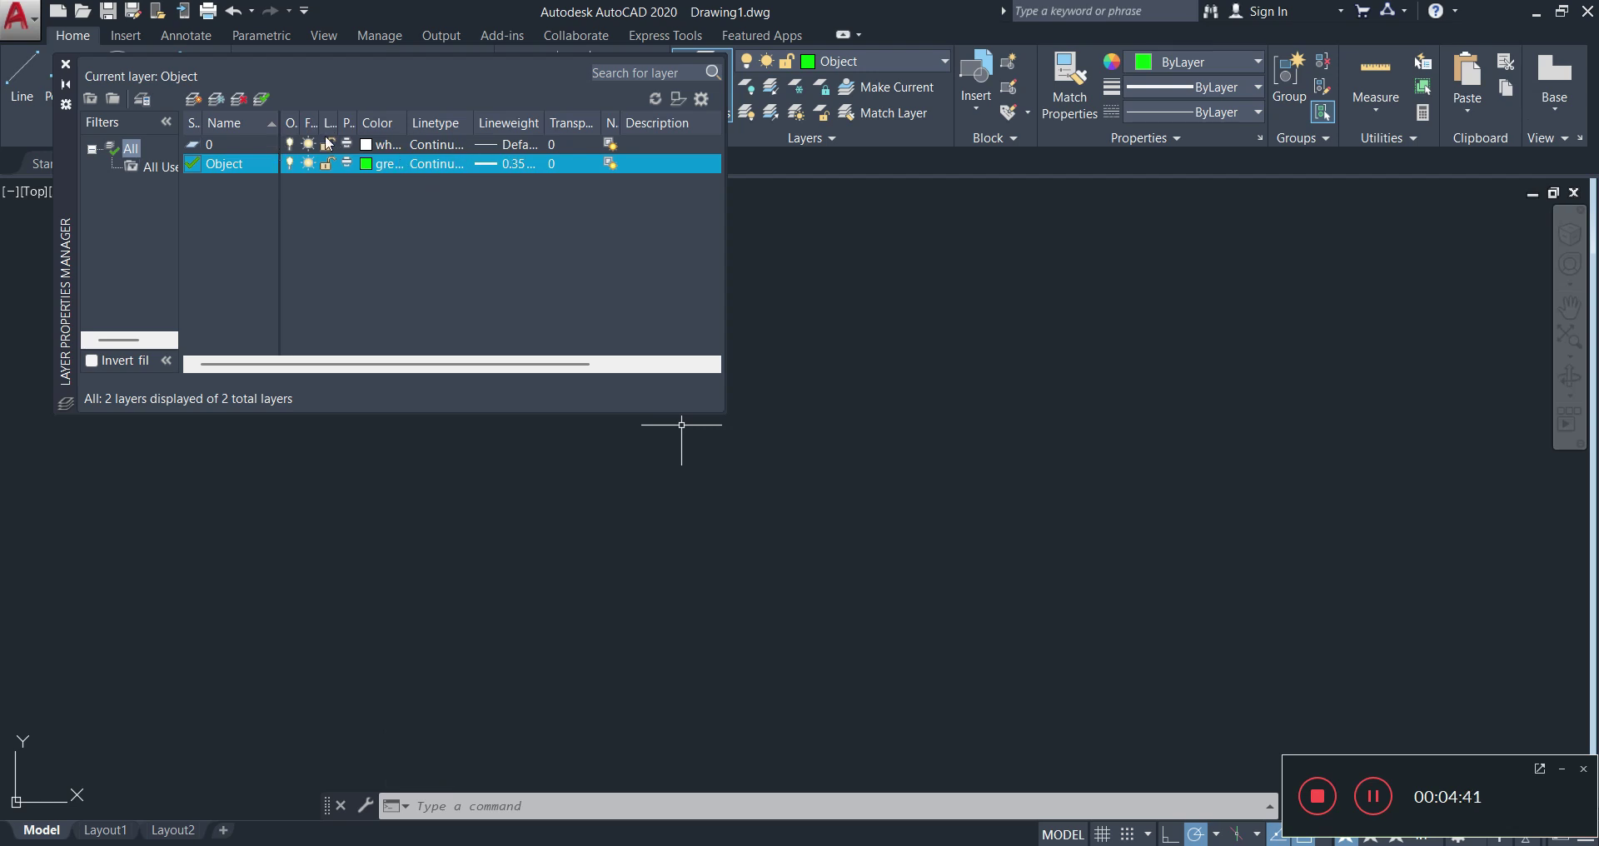
- Add new layers named Construction, Hidden and Center line based on layer 0
click(236, 148)
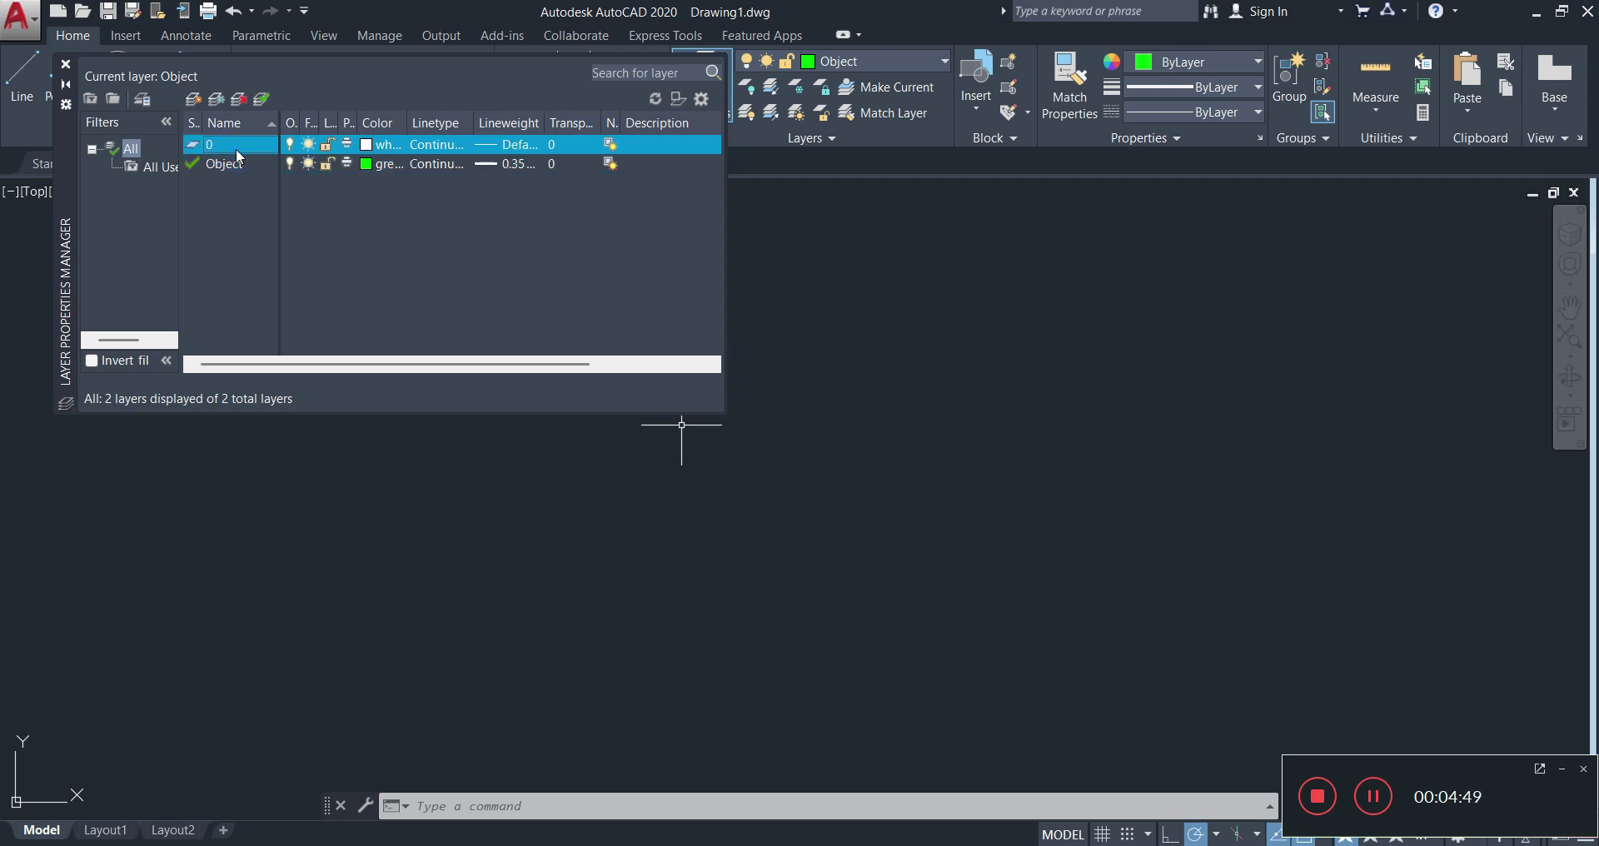
click(194, 100)
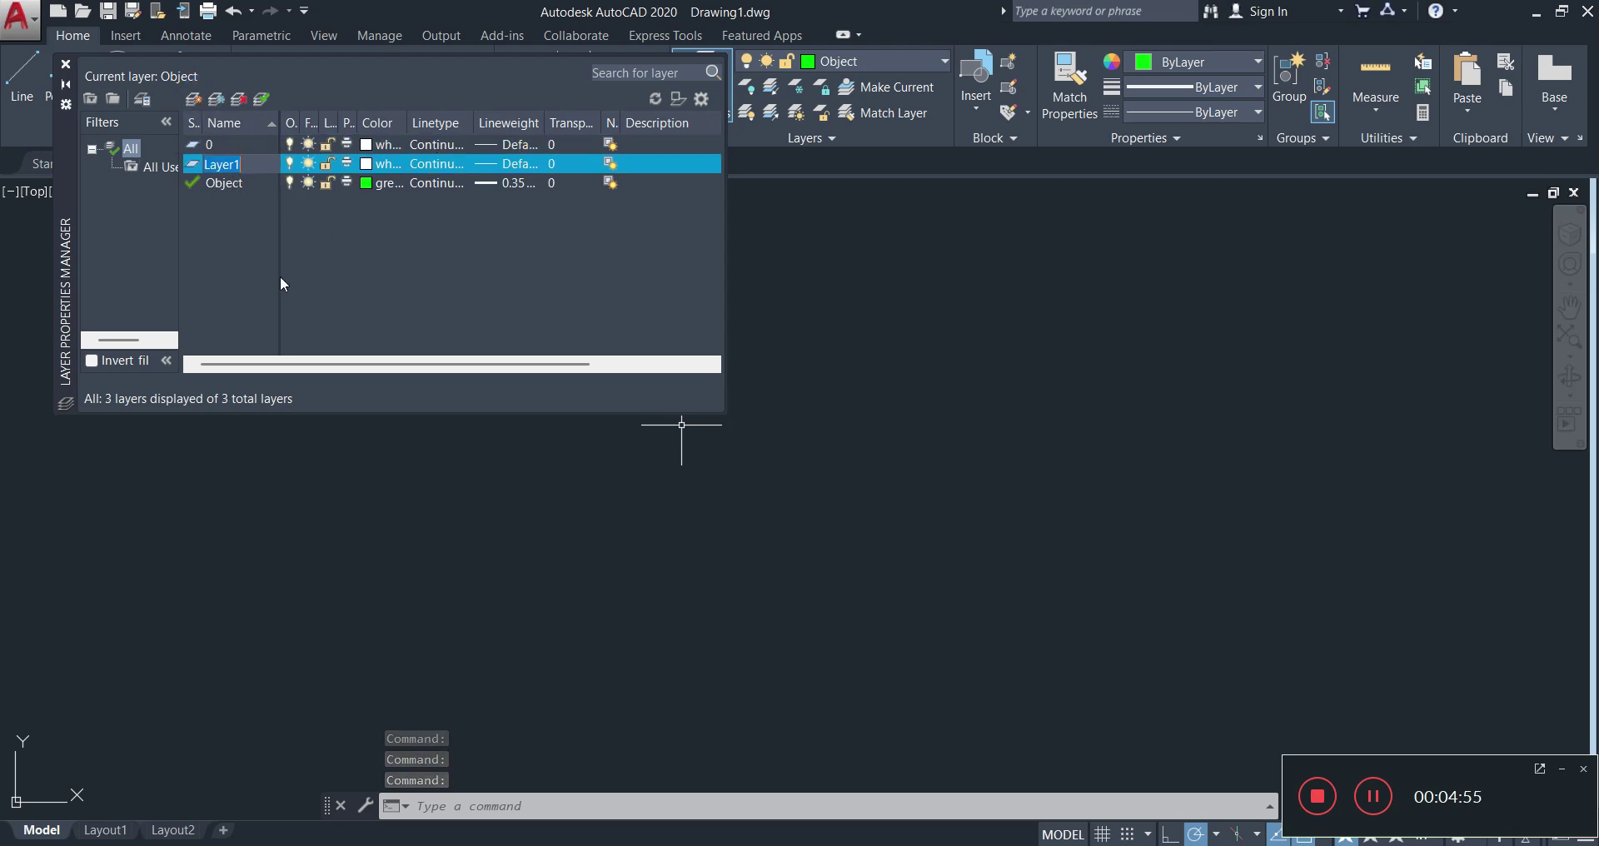
text(C)
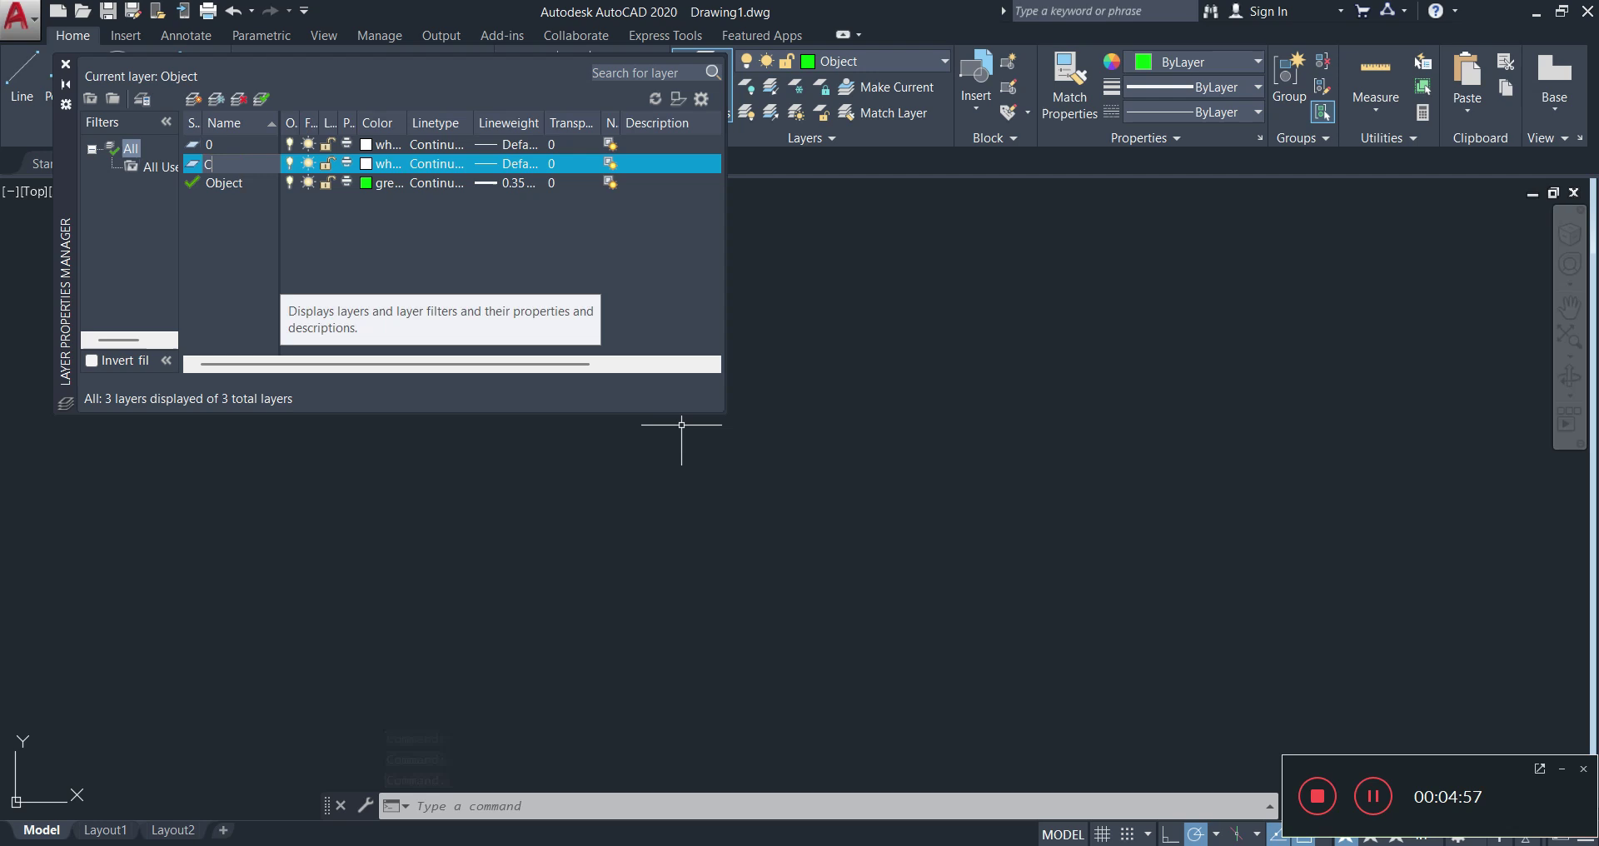
text(onstruction)
key(Return)
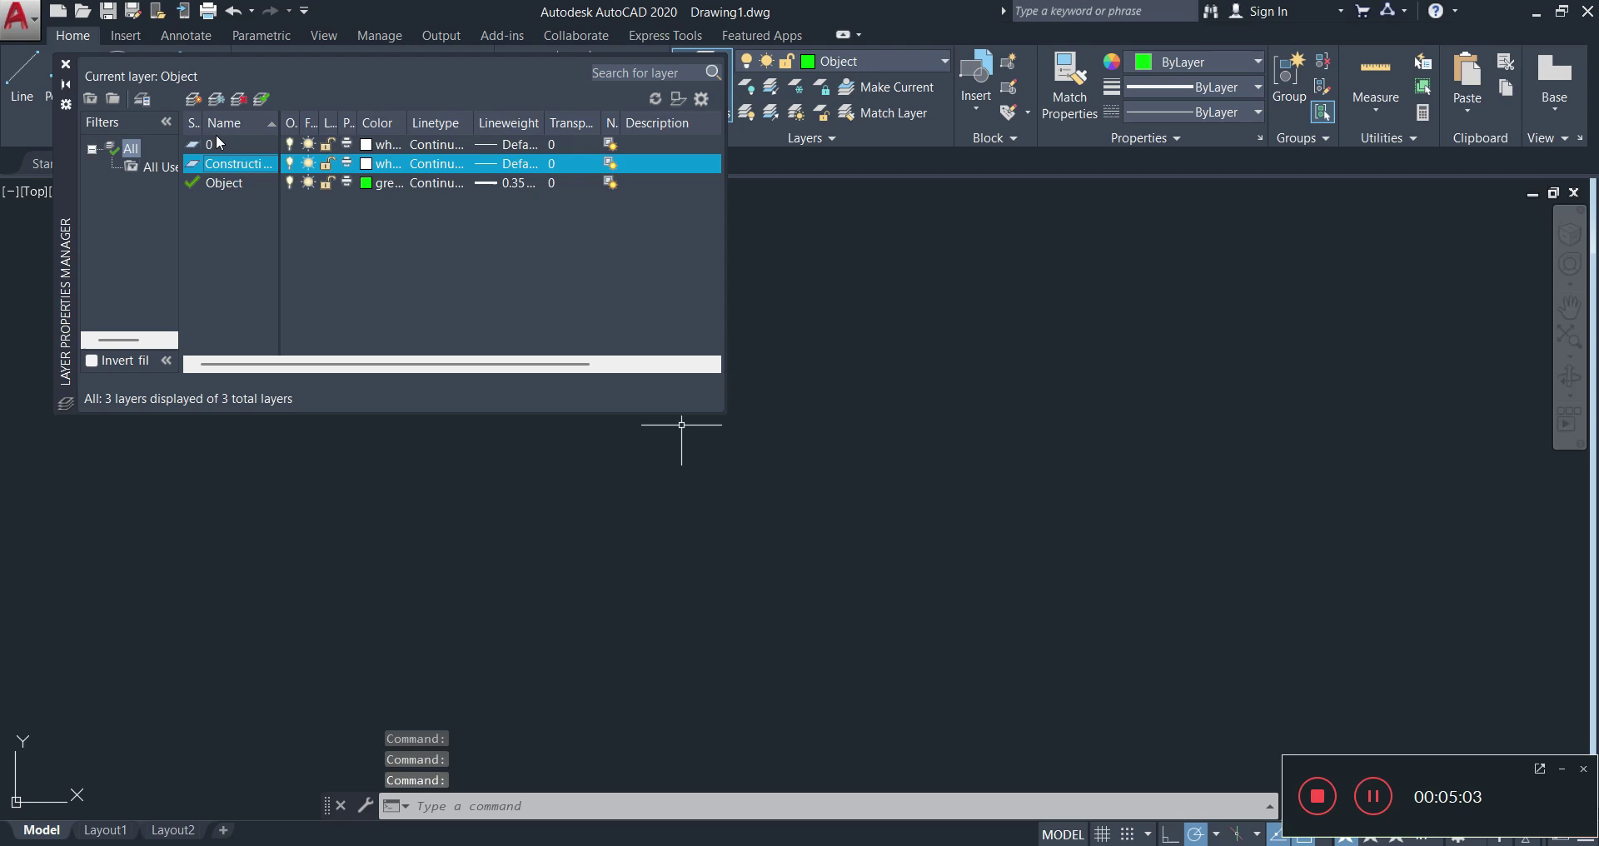
click(205, 101)
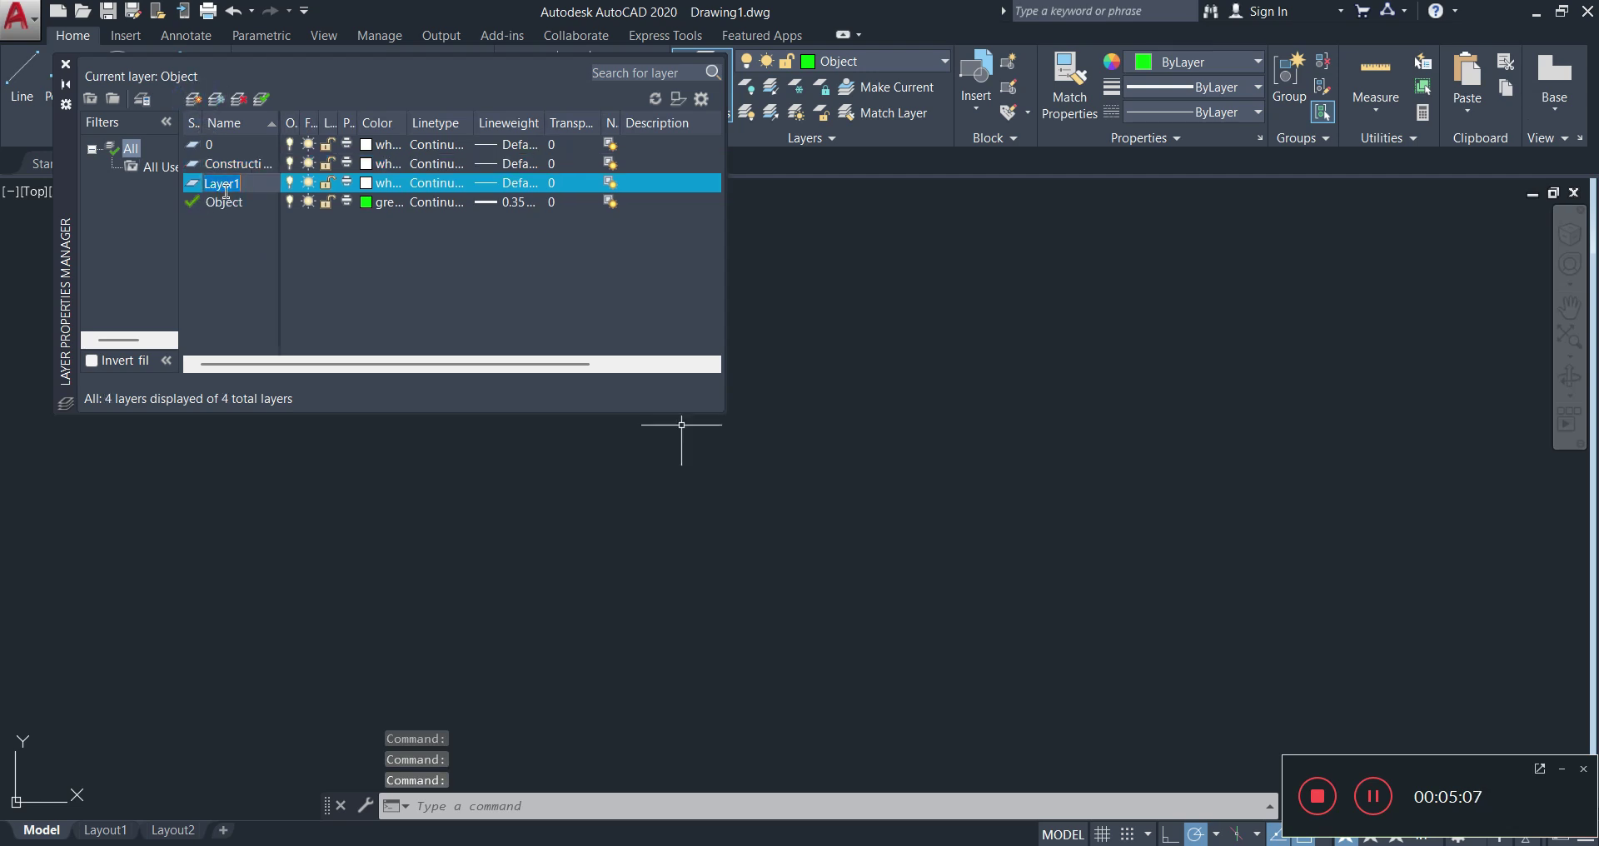
text(Hidd)
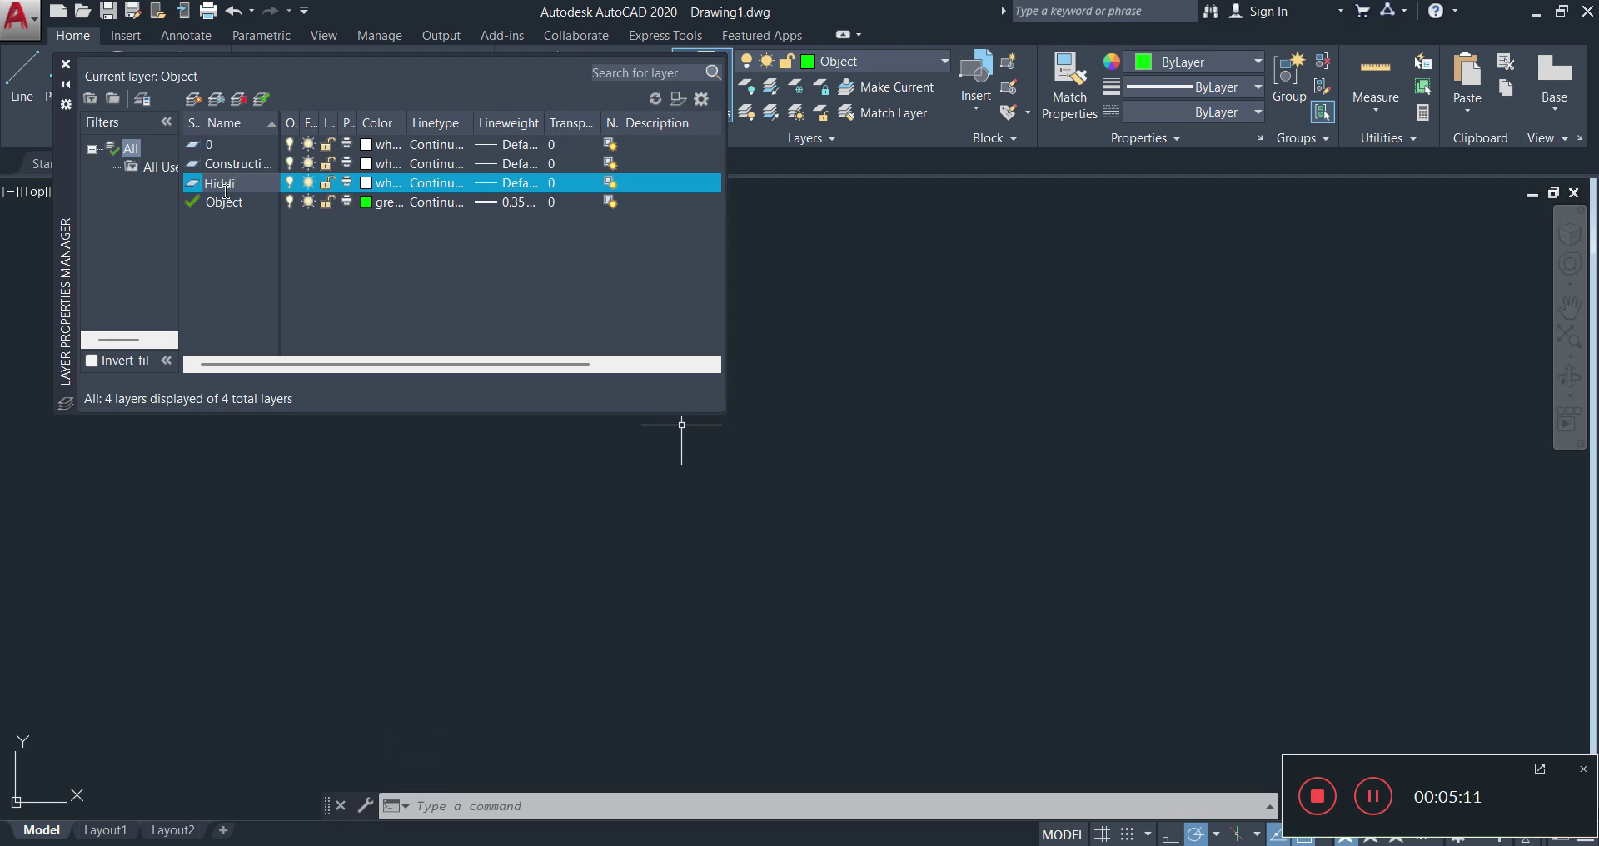
text(en)
key(Return)
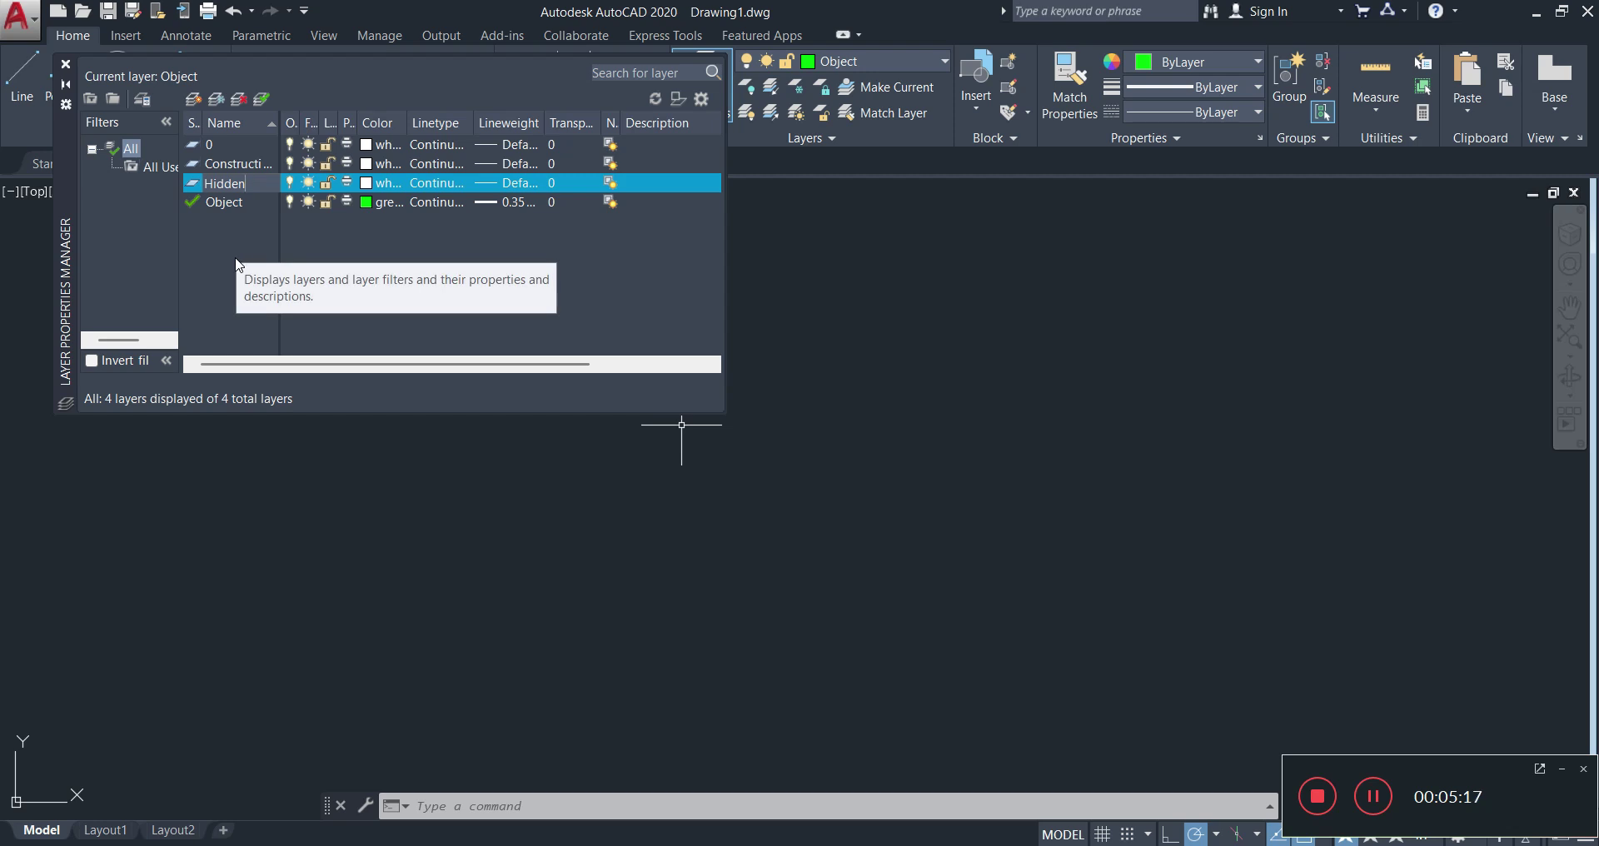
click(200, 103)
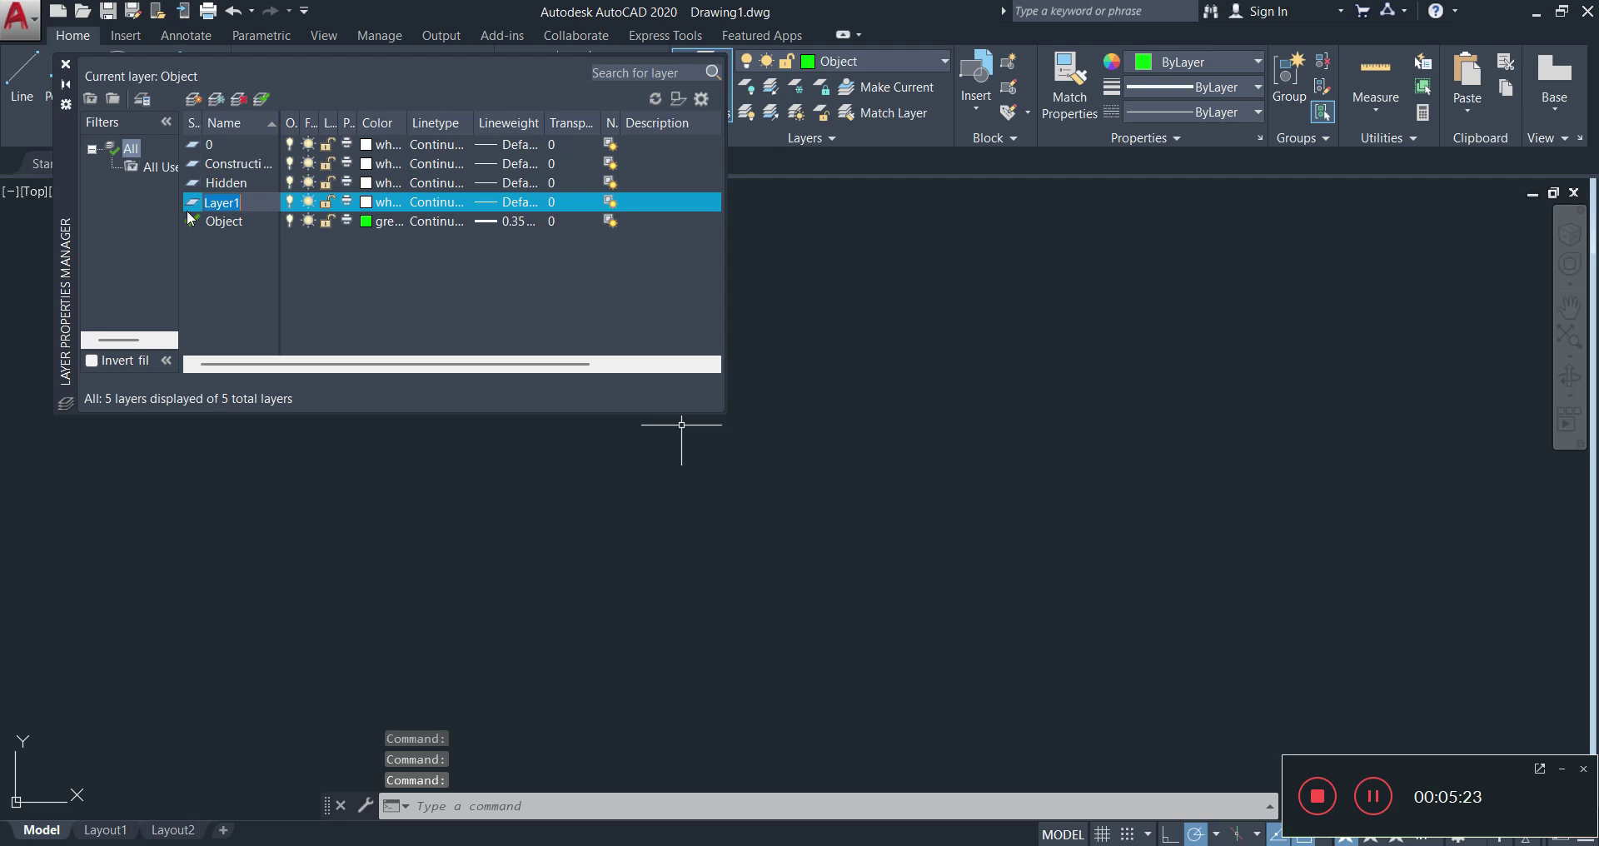
text(Cen)
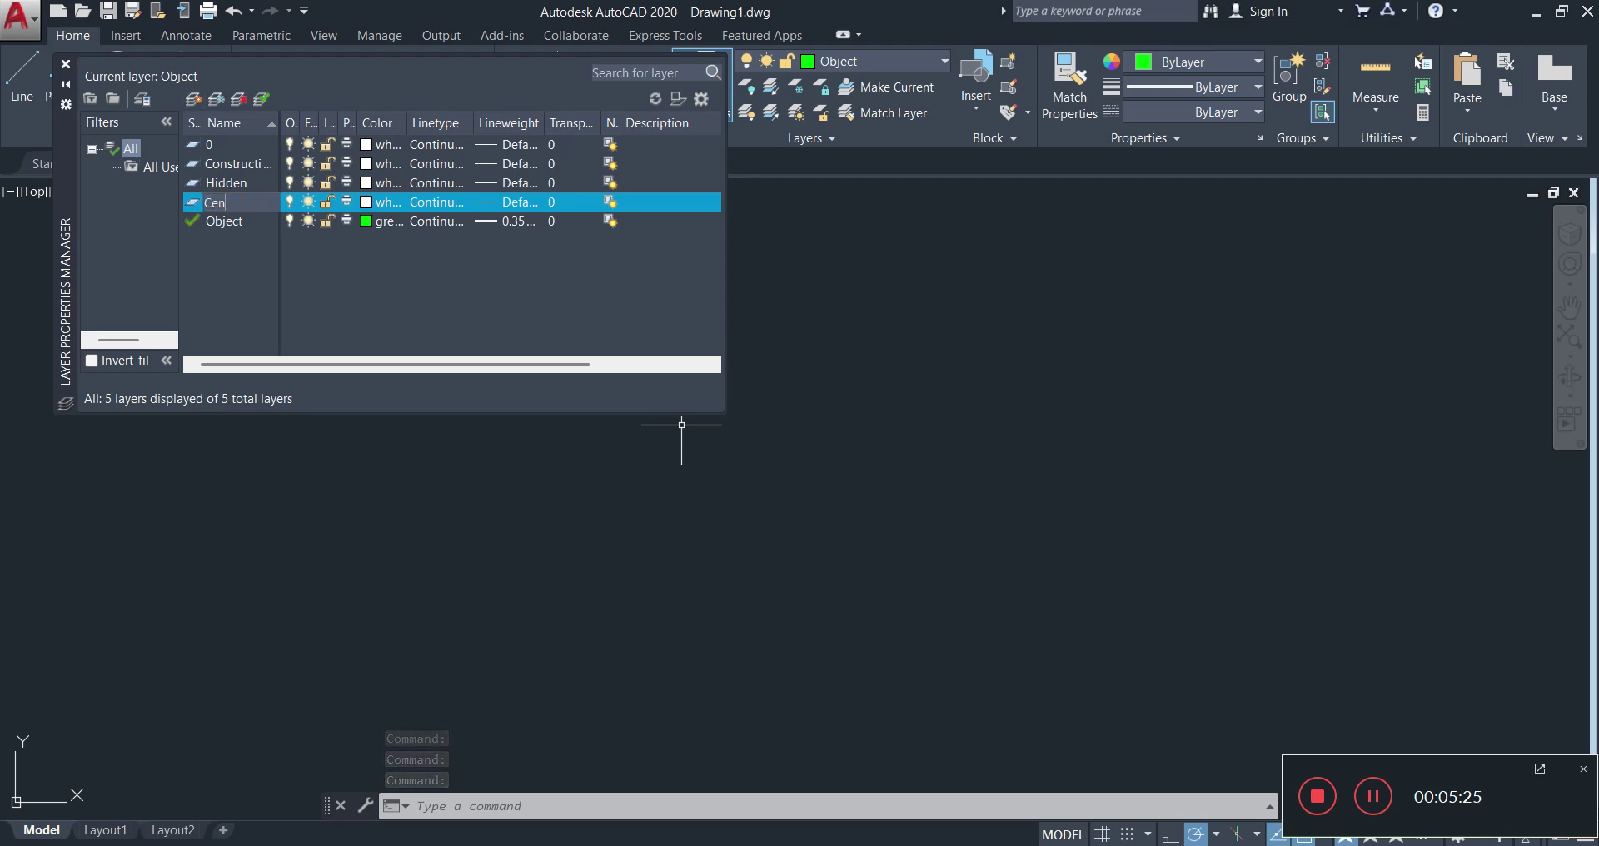
text(ter)
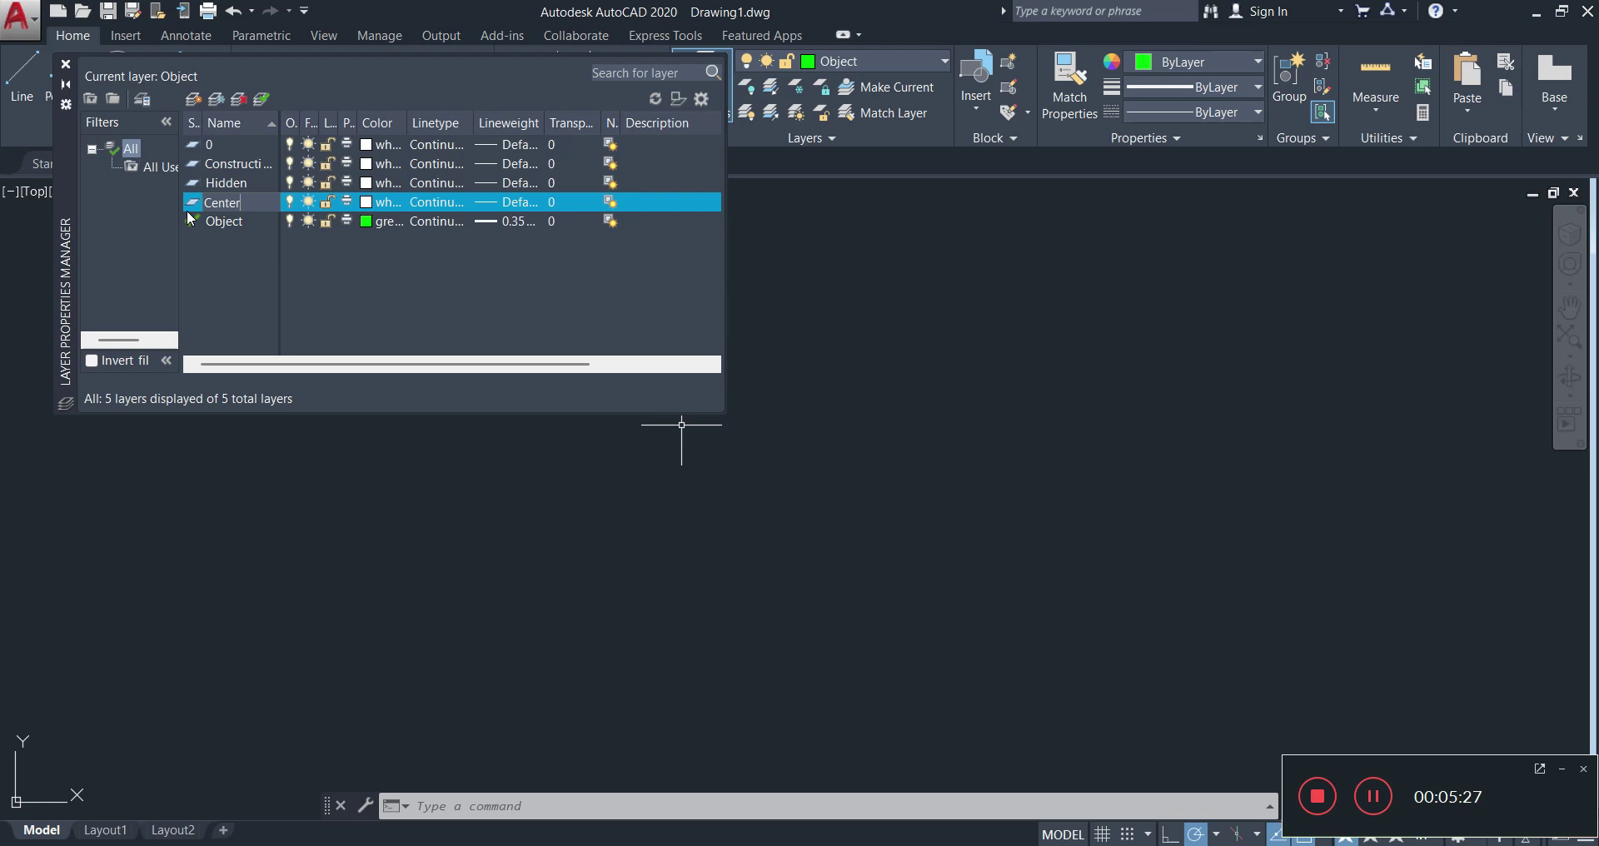
text( line)
- Confirm Center line, then add layers named Dimension, Hatch and Text
click(215, 269)
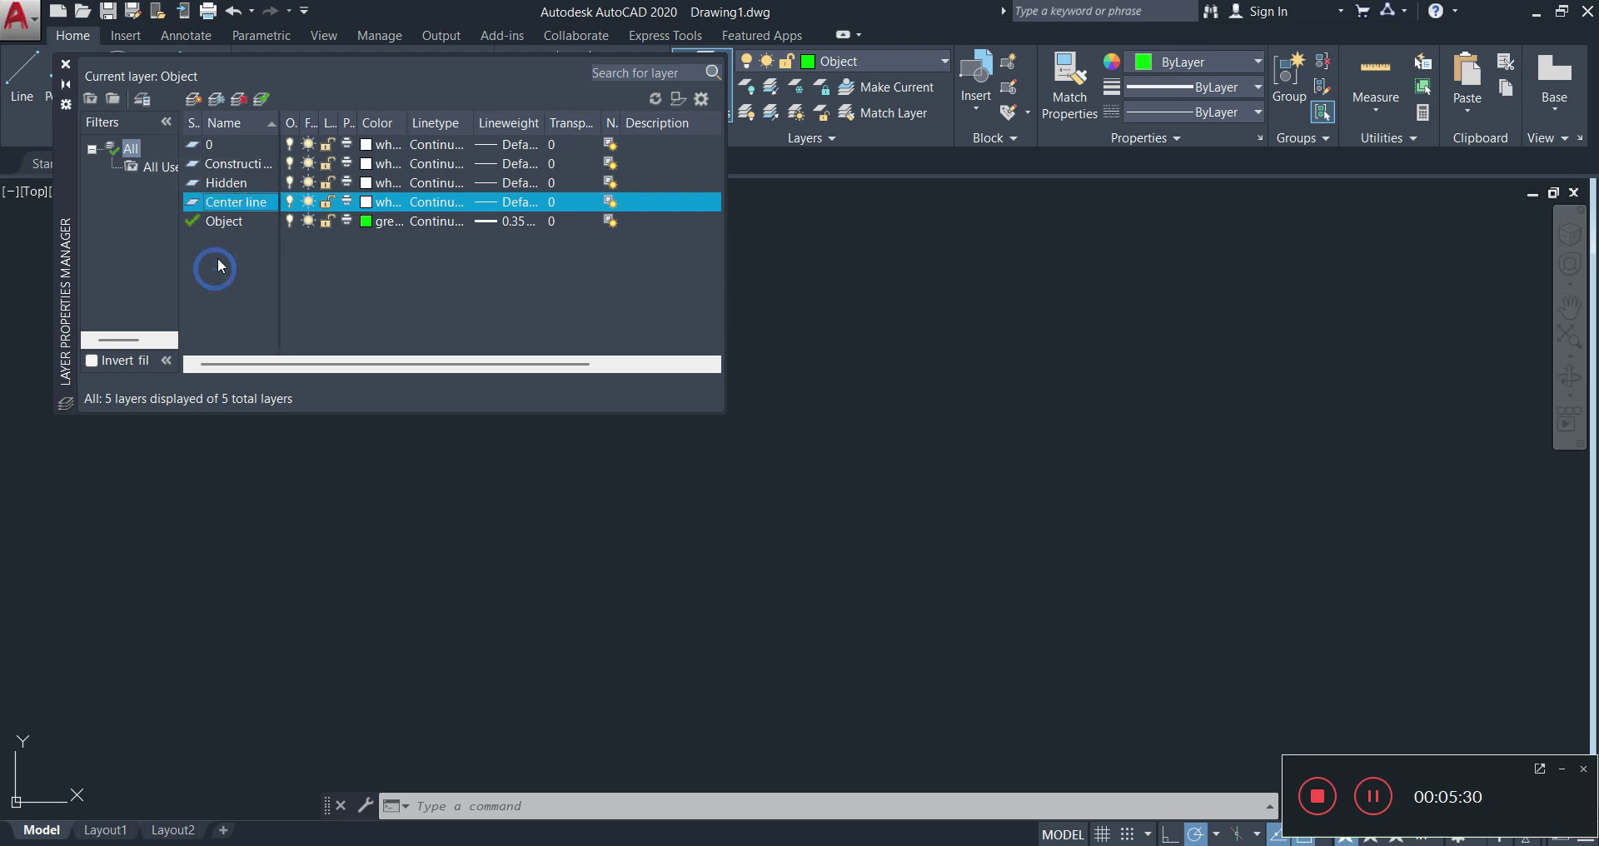
click(193, 99)
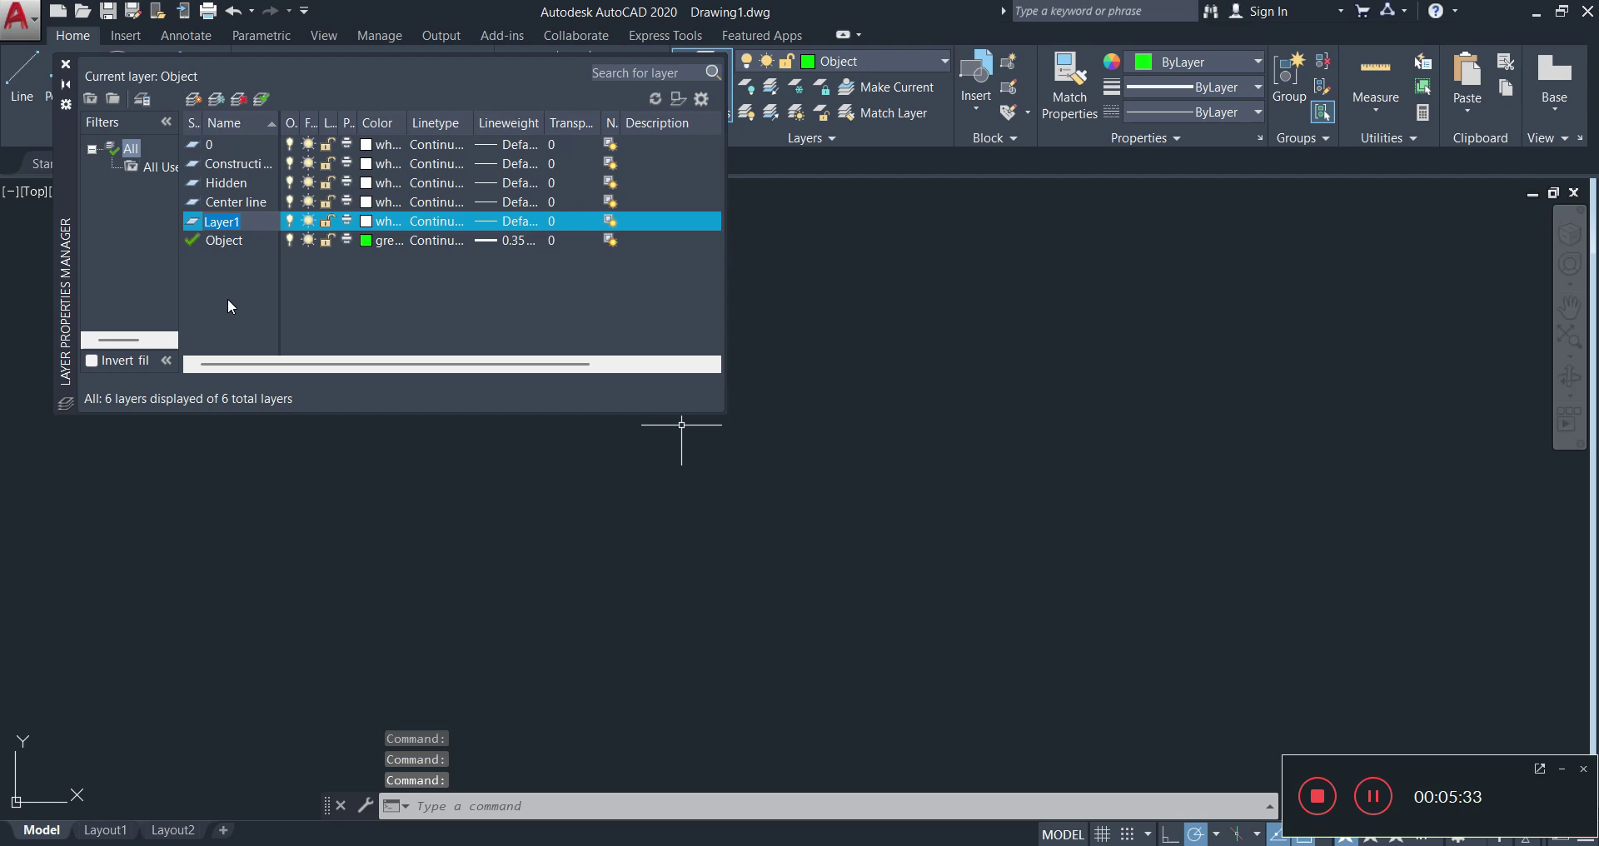
text(Dimension)
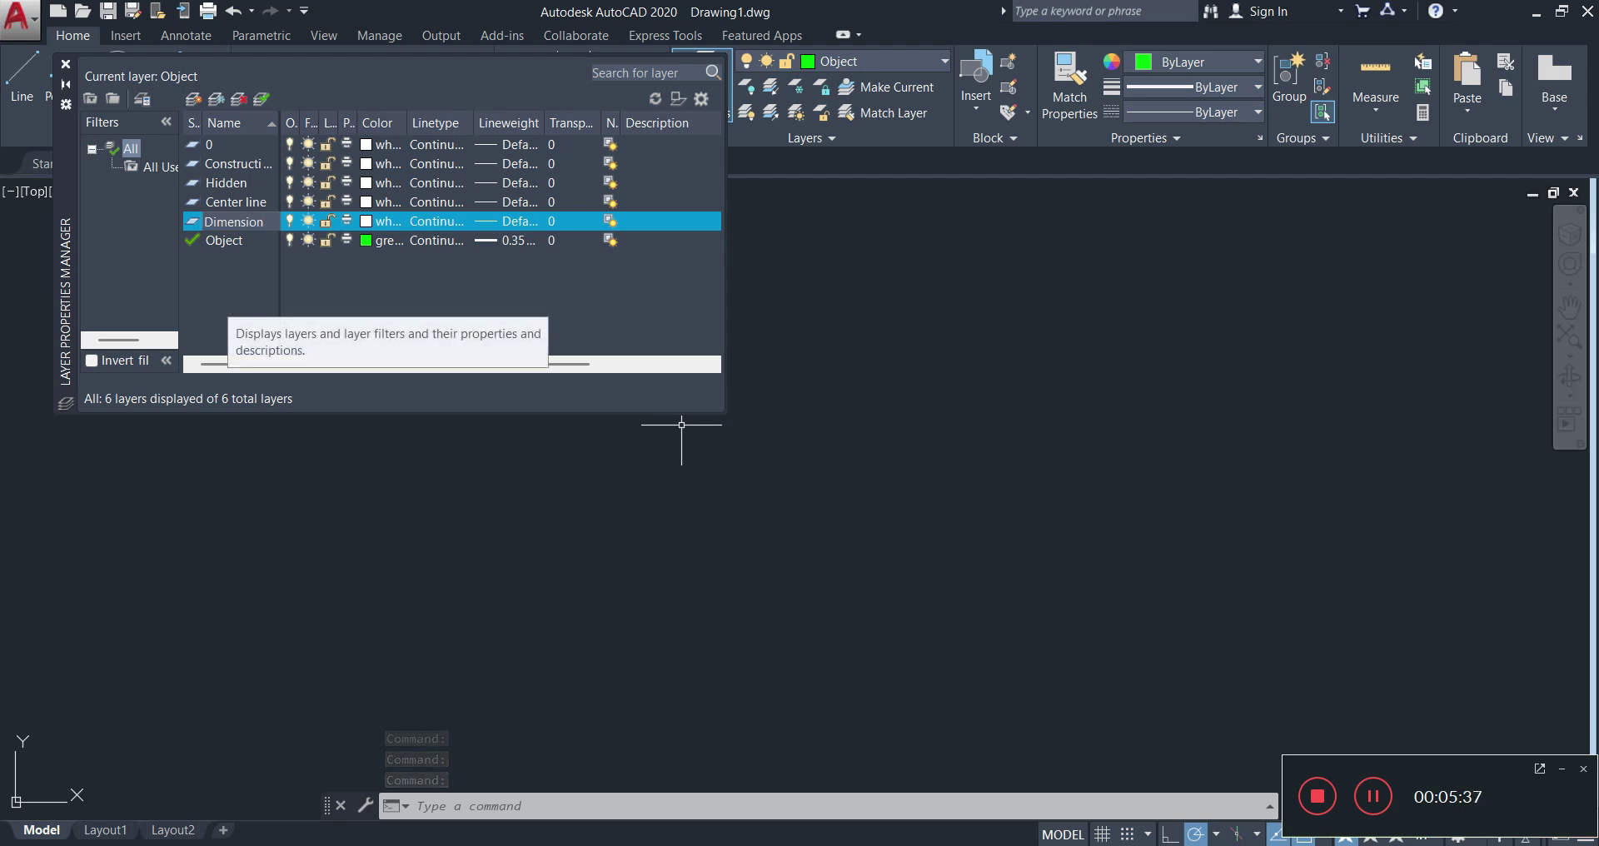
key(Return)
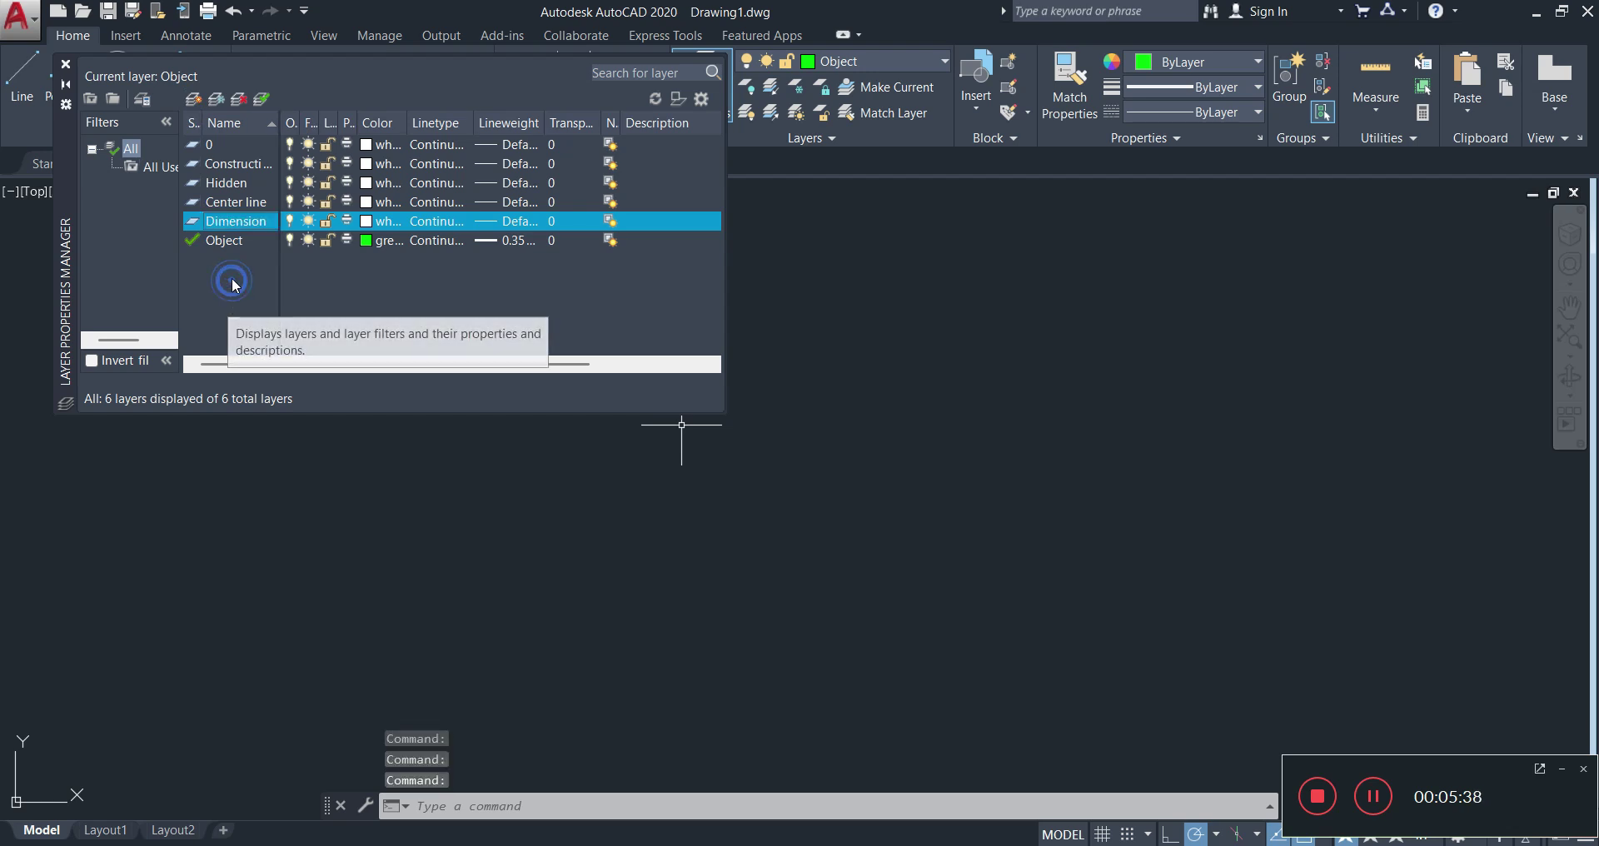
click(193, 100)
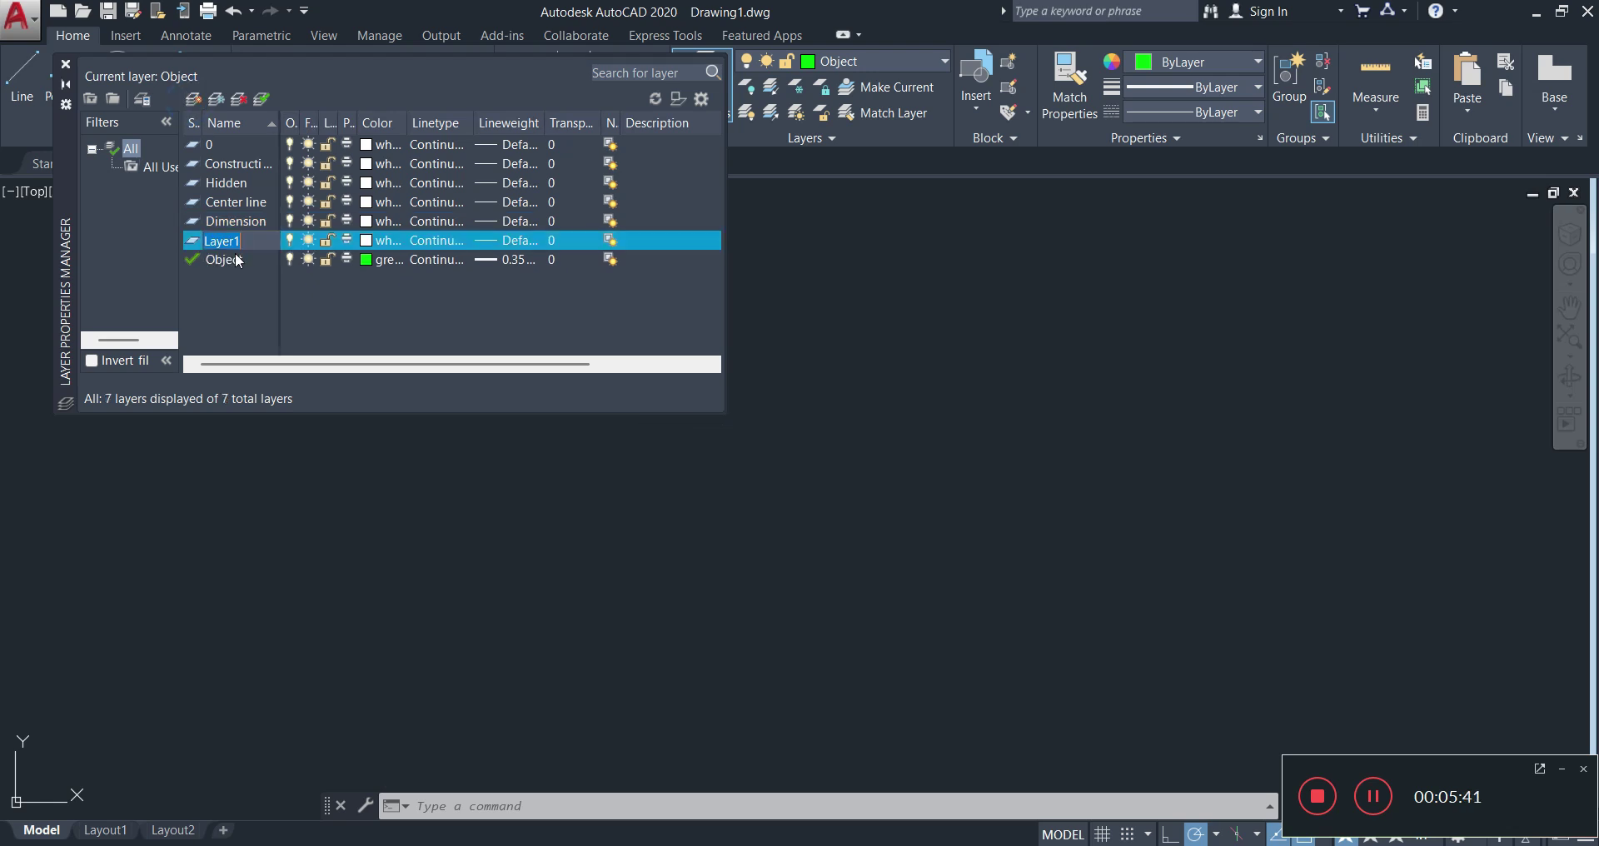
text(Hatch)
key(Return)
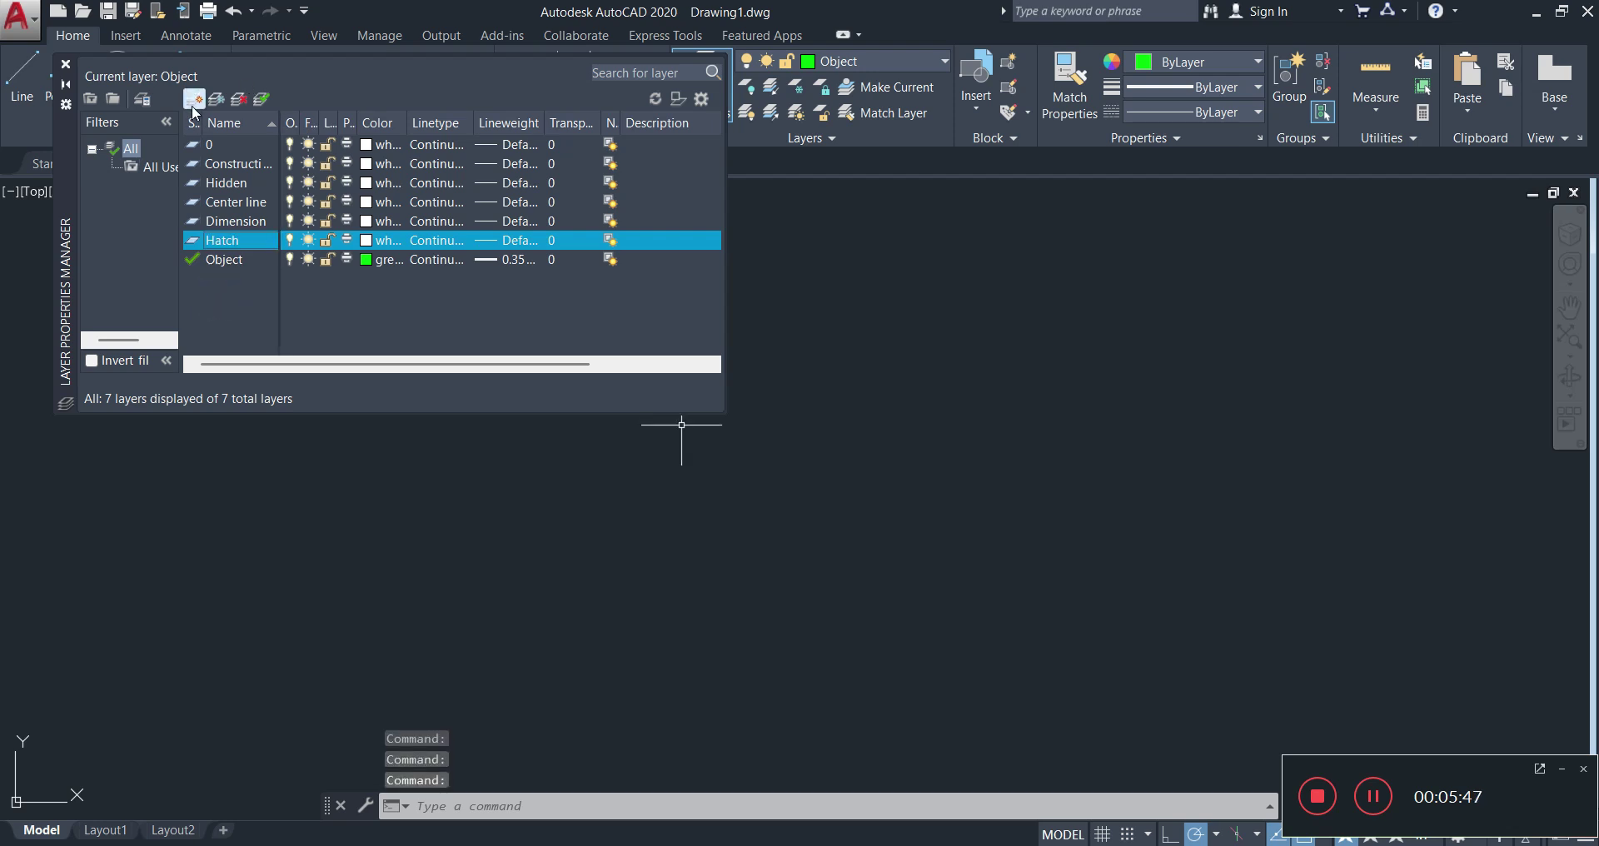
click(192, 106)
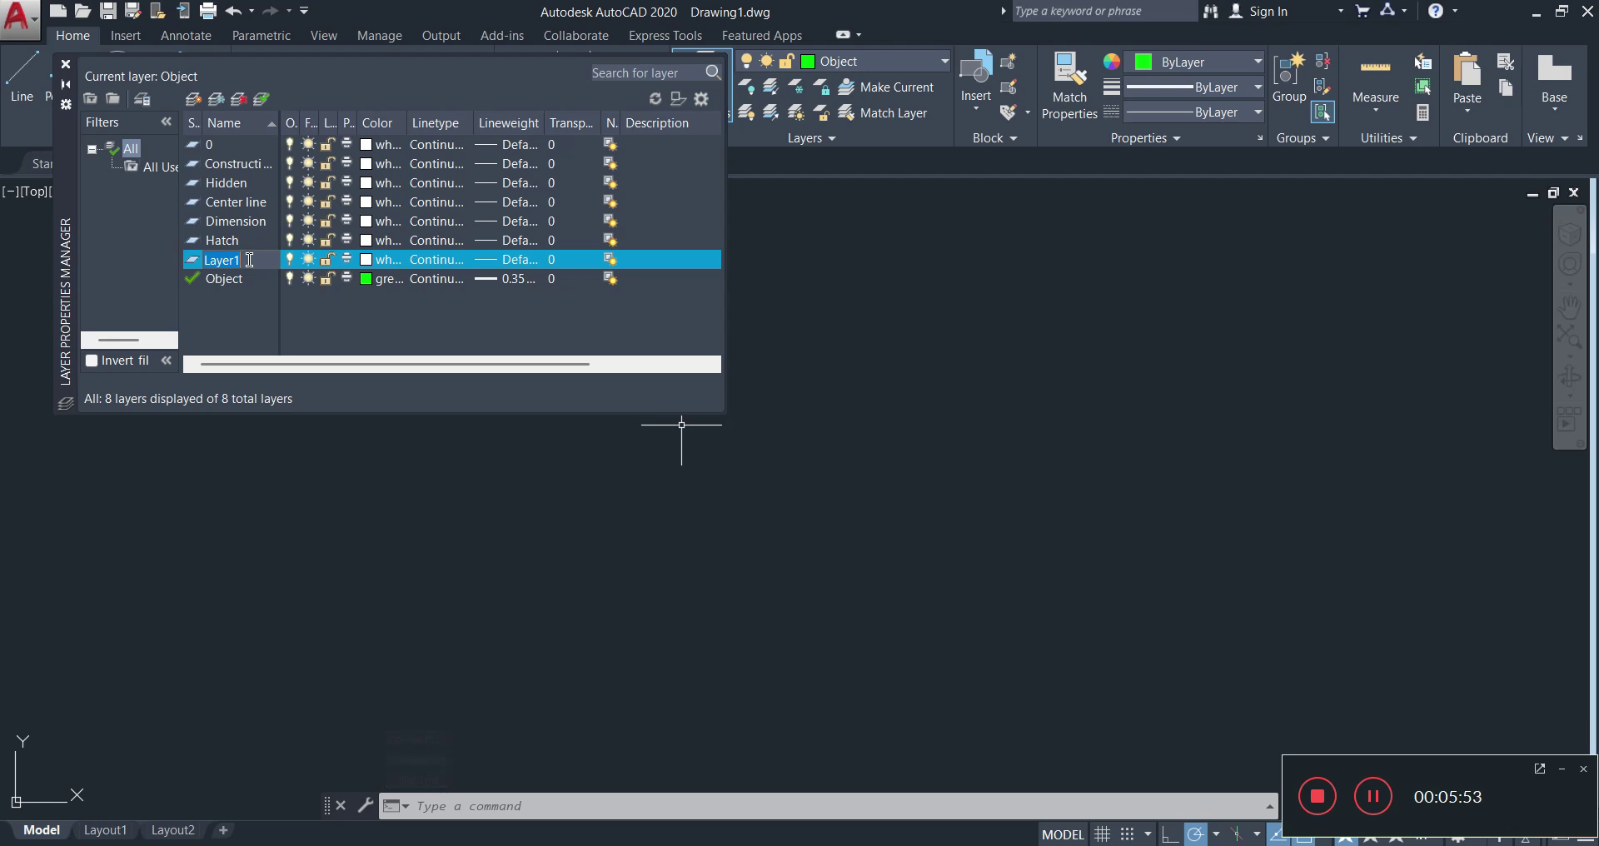
text(Text)
key(Return)
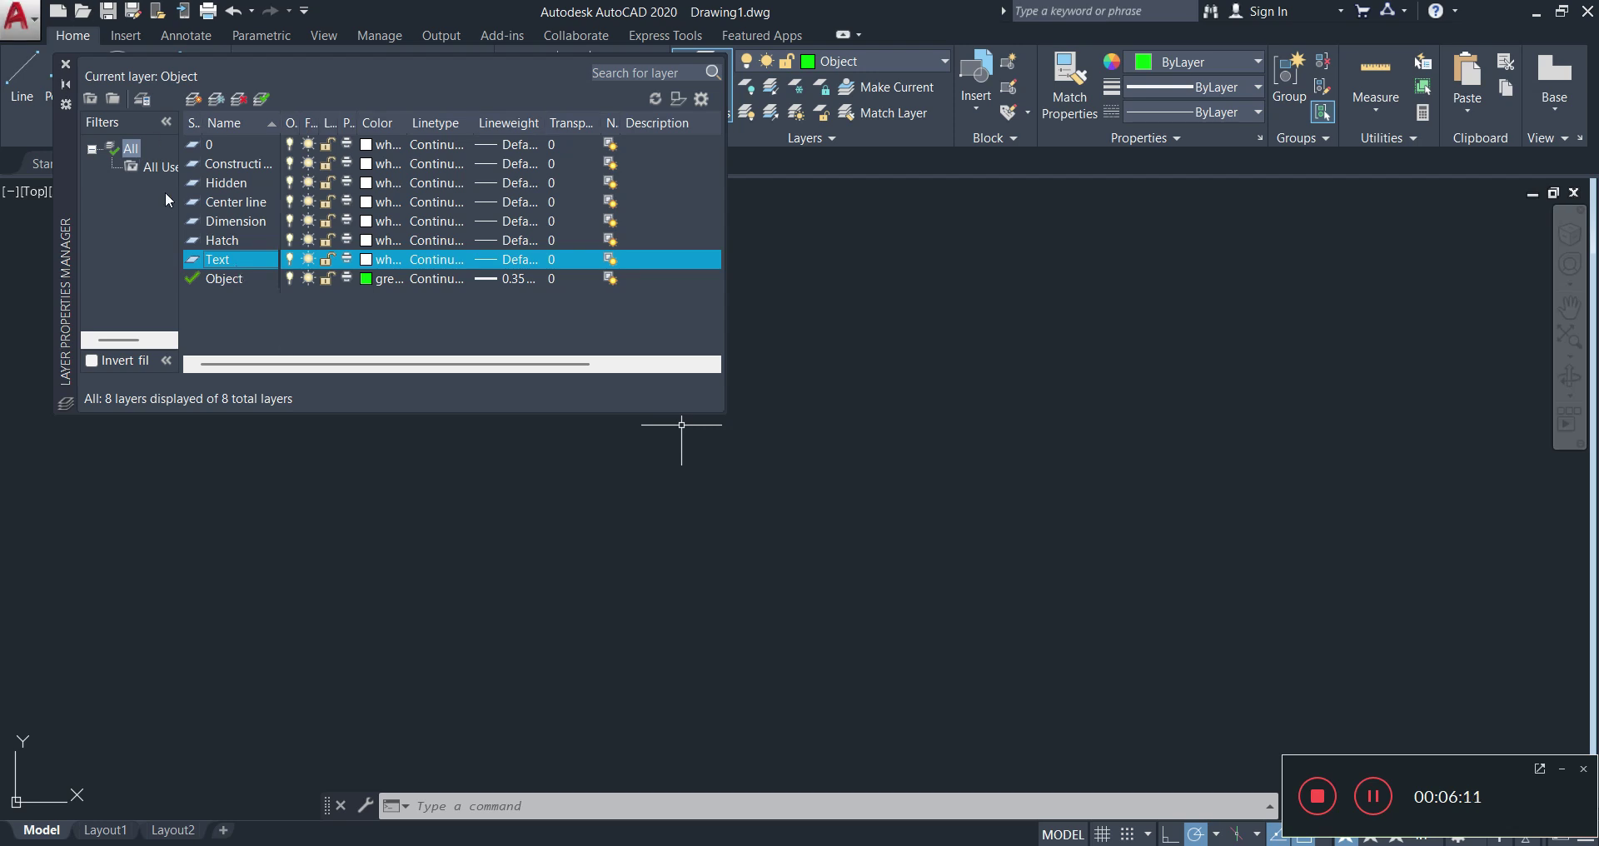
click(371, 166)
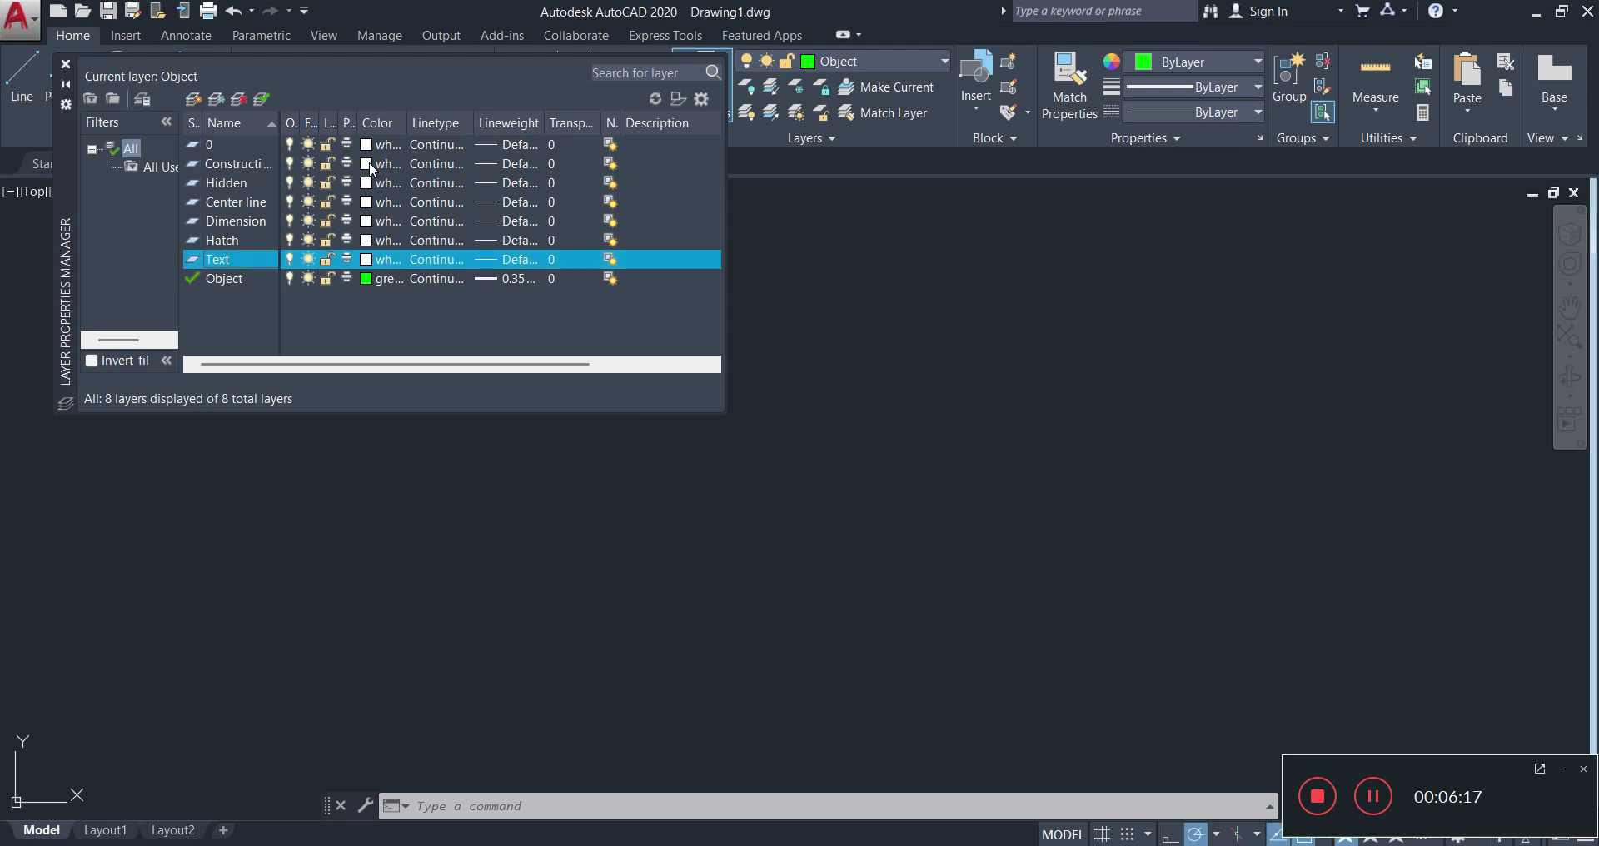
- Set the Construction layer's colour to ACI 110 (green)
click(371, 166)
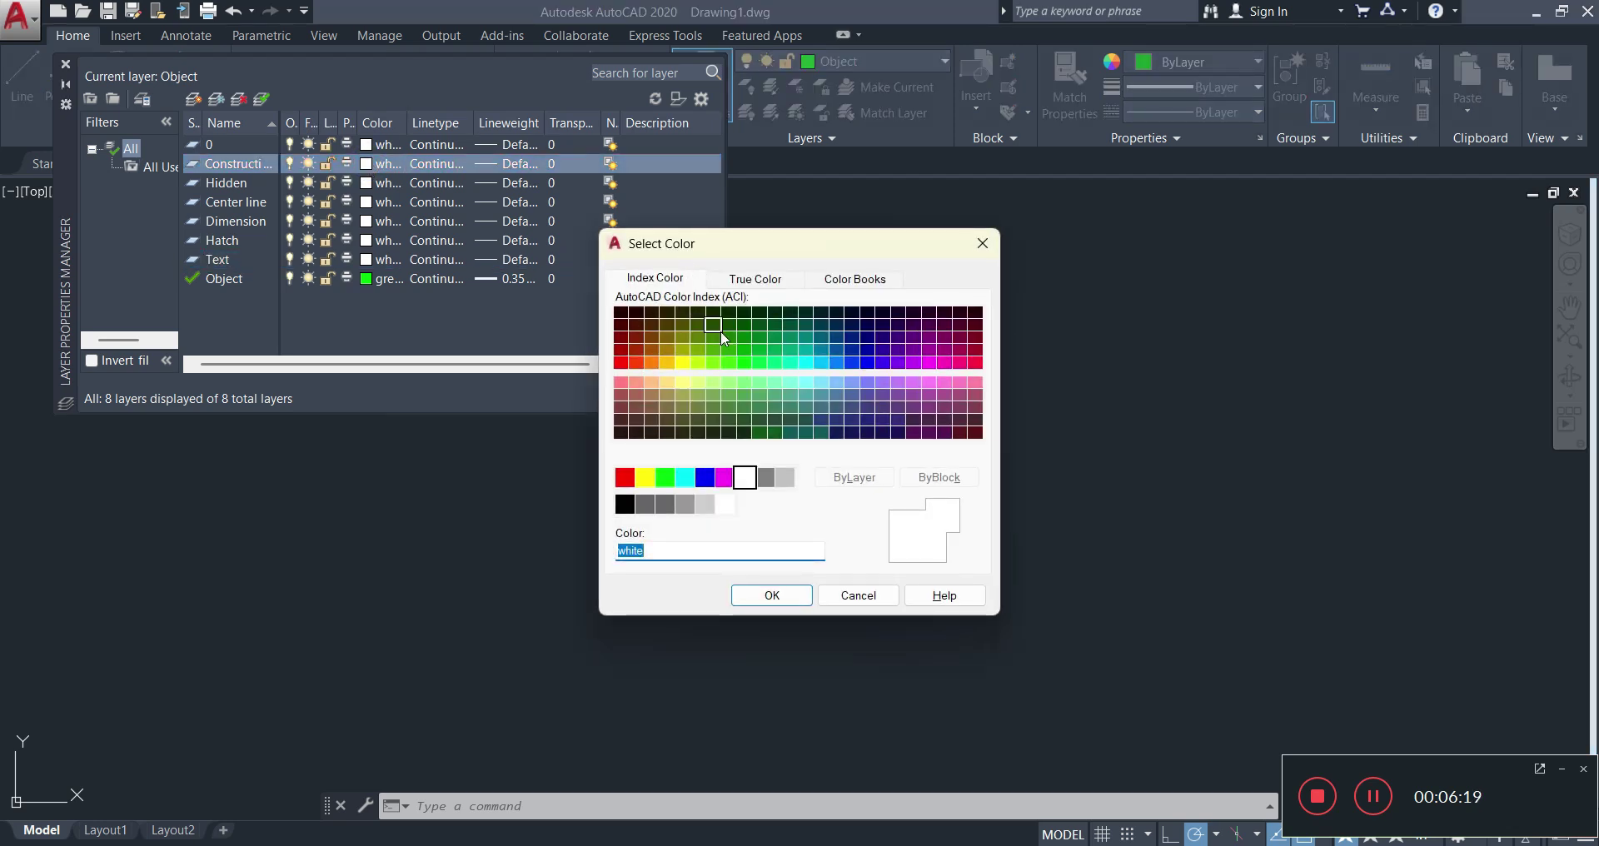
click(776, 363)
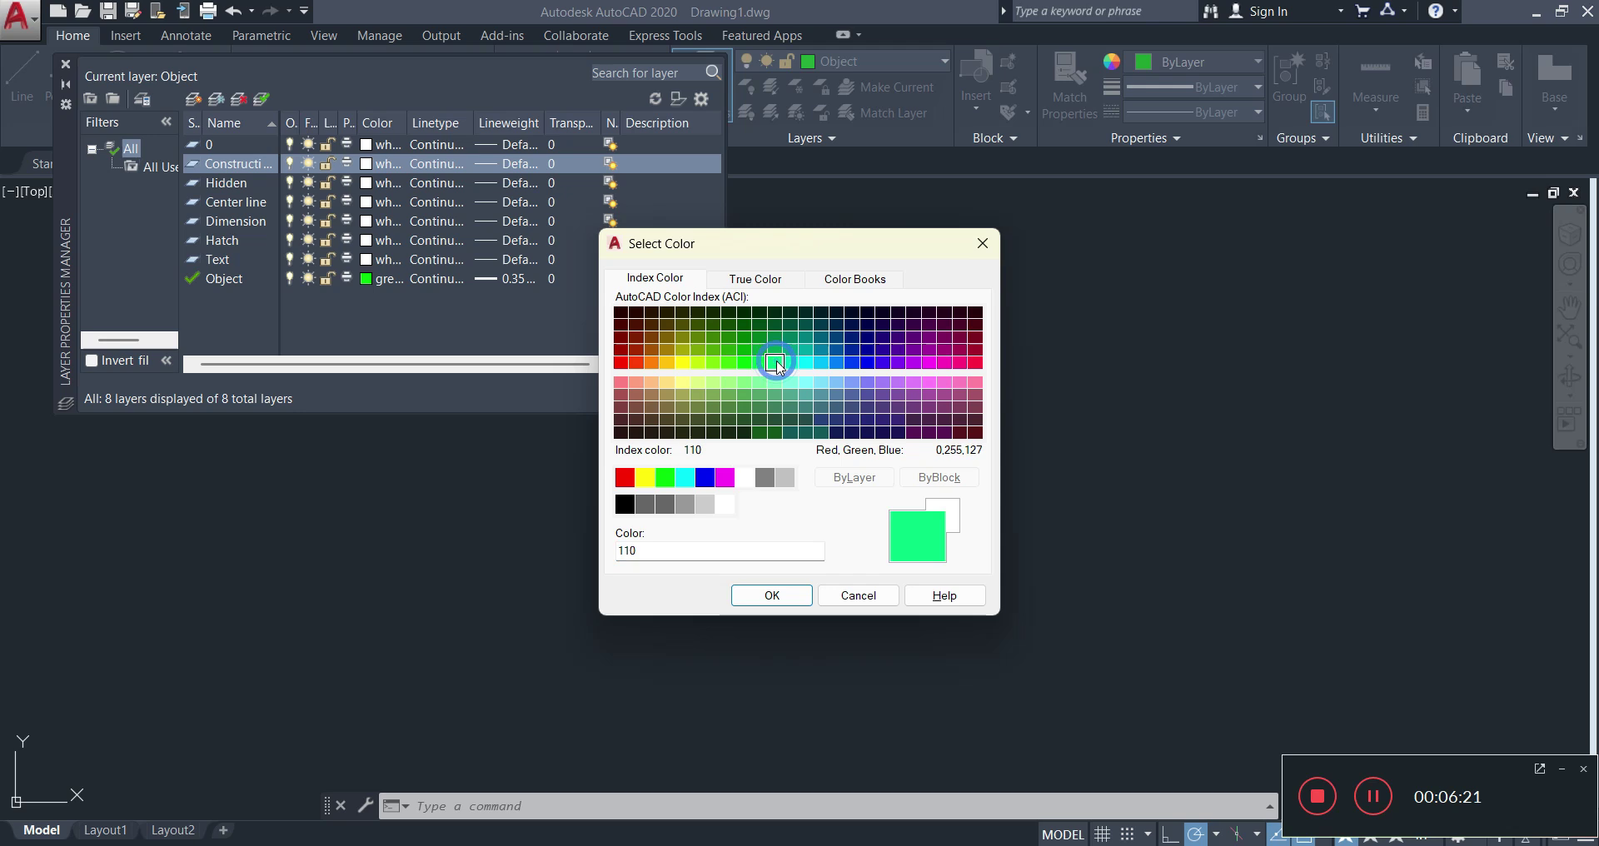
click(772, 596)
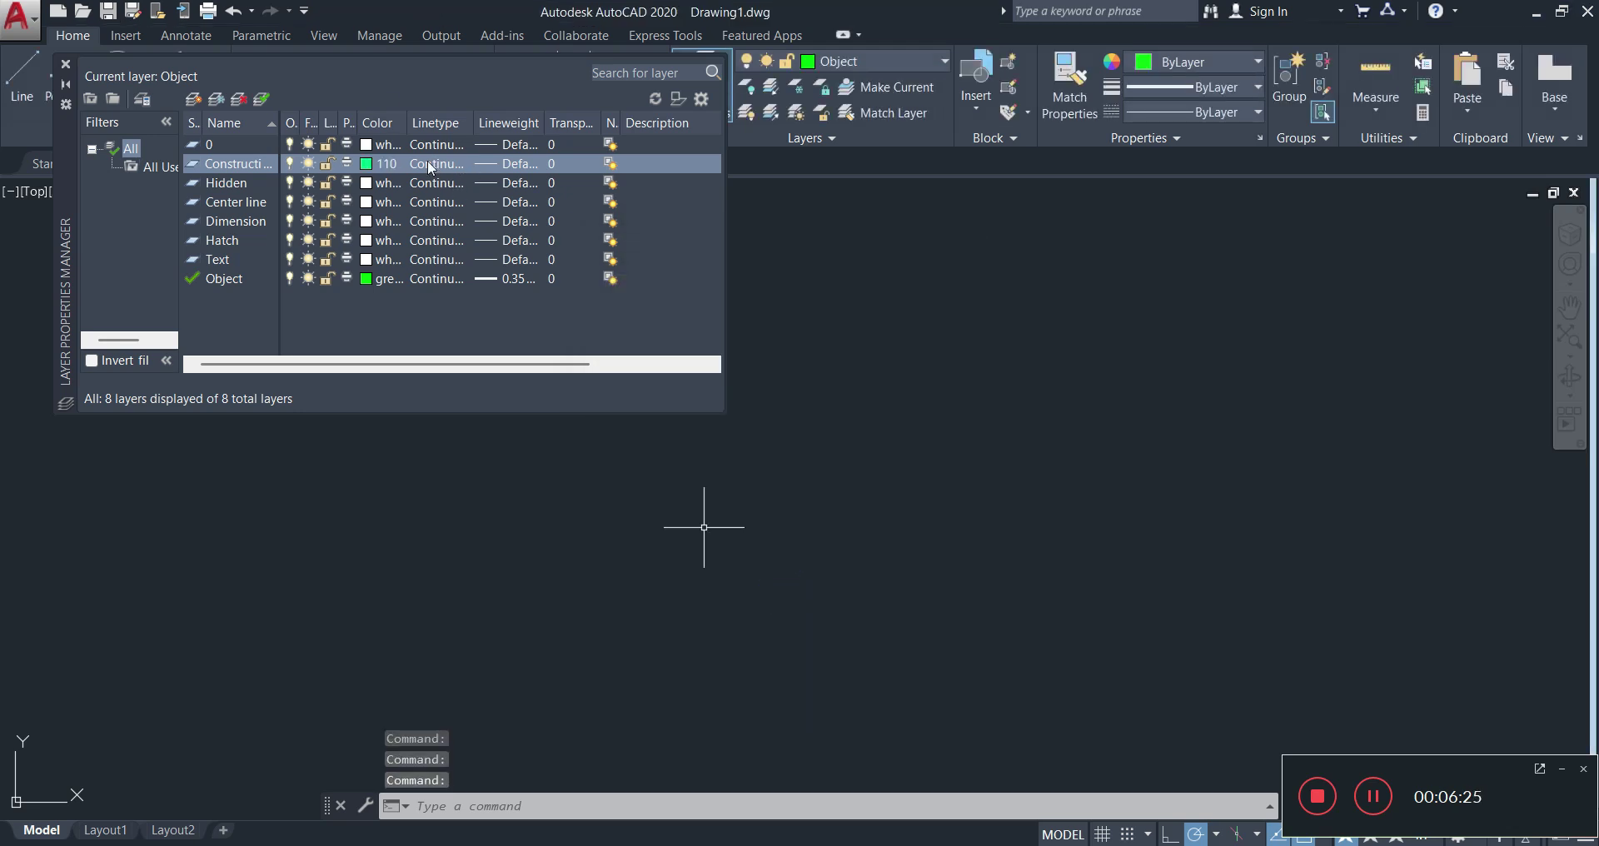
- Set the Construction layer's lineweight to 0.05 mm
click(513, 163)
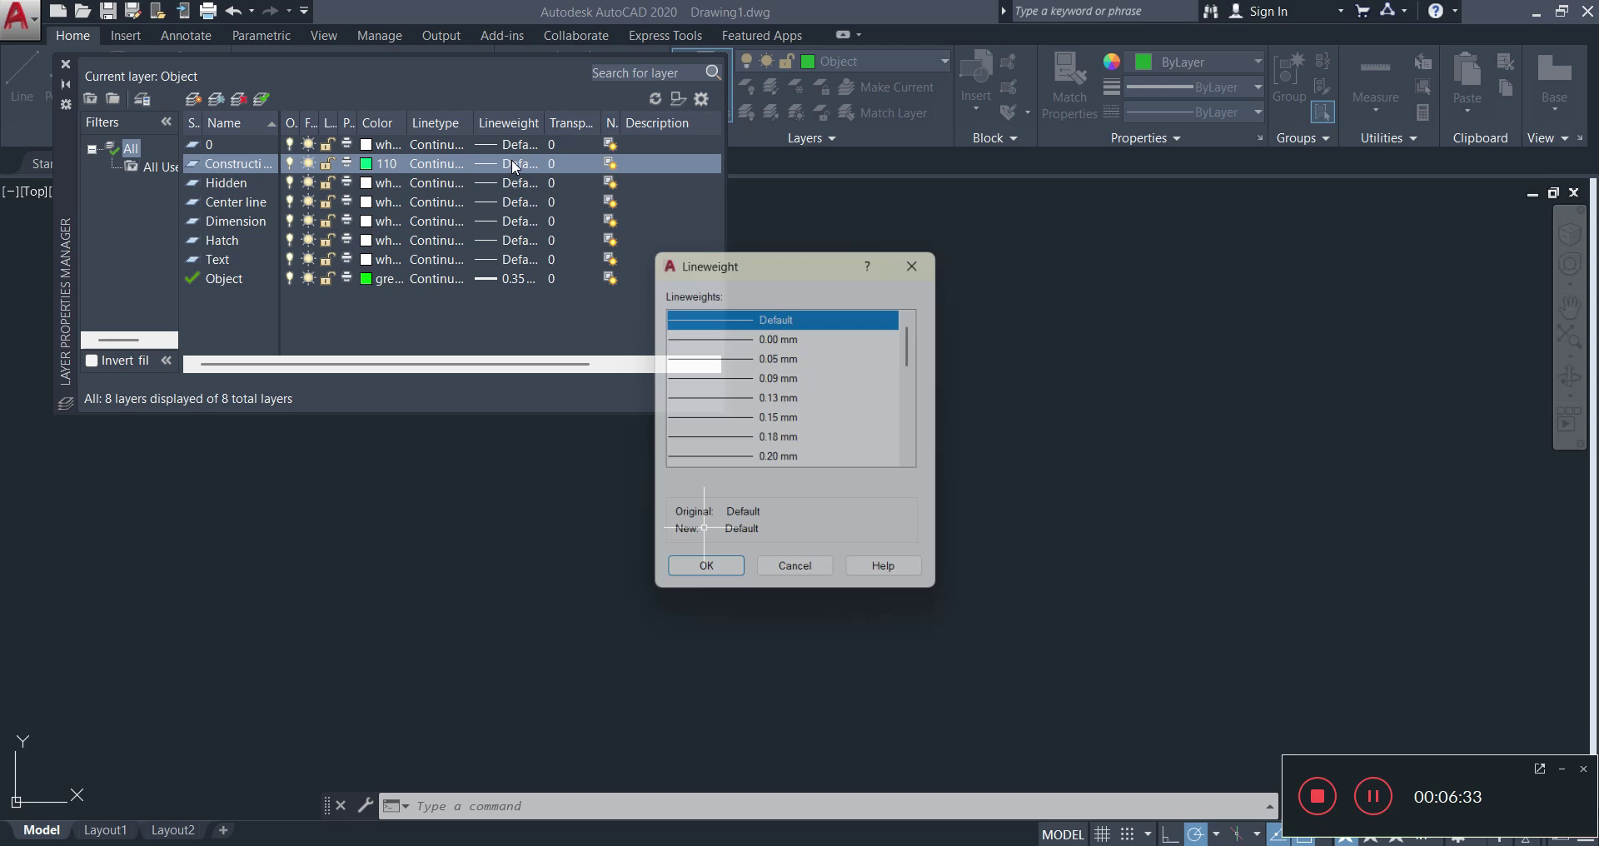
click(794, 360)
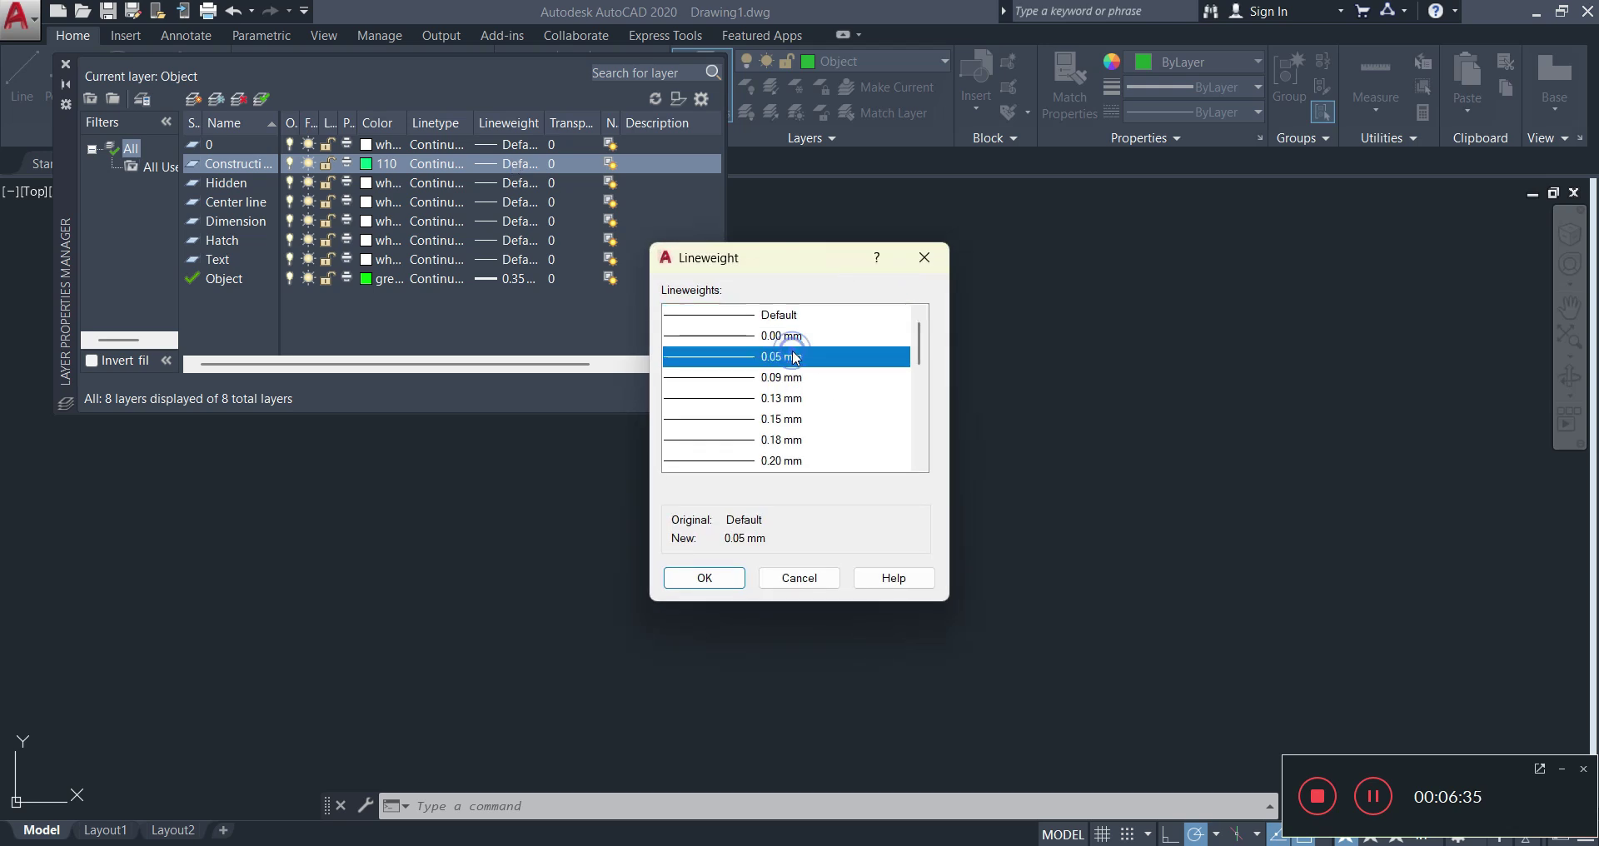
click(695, 582)
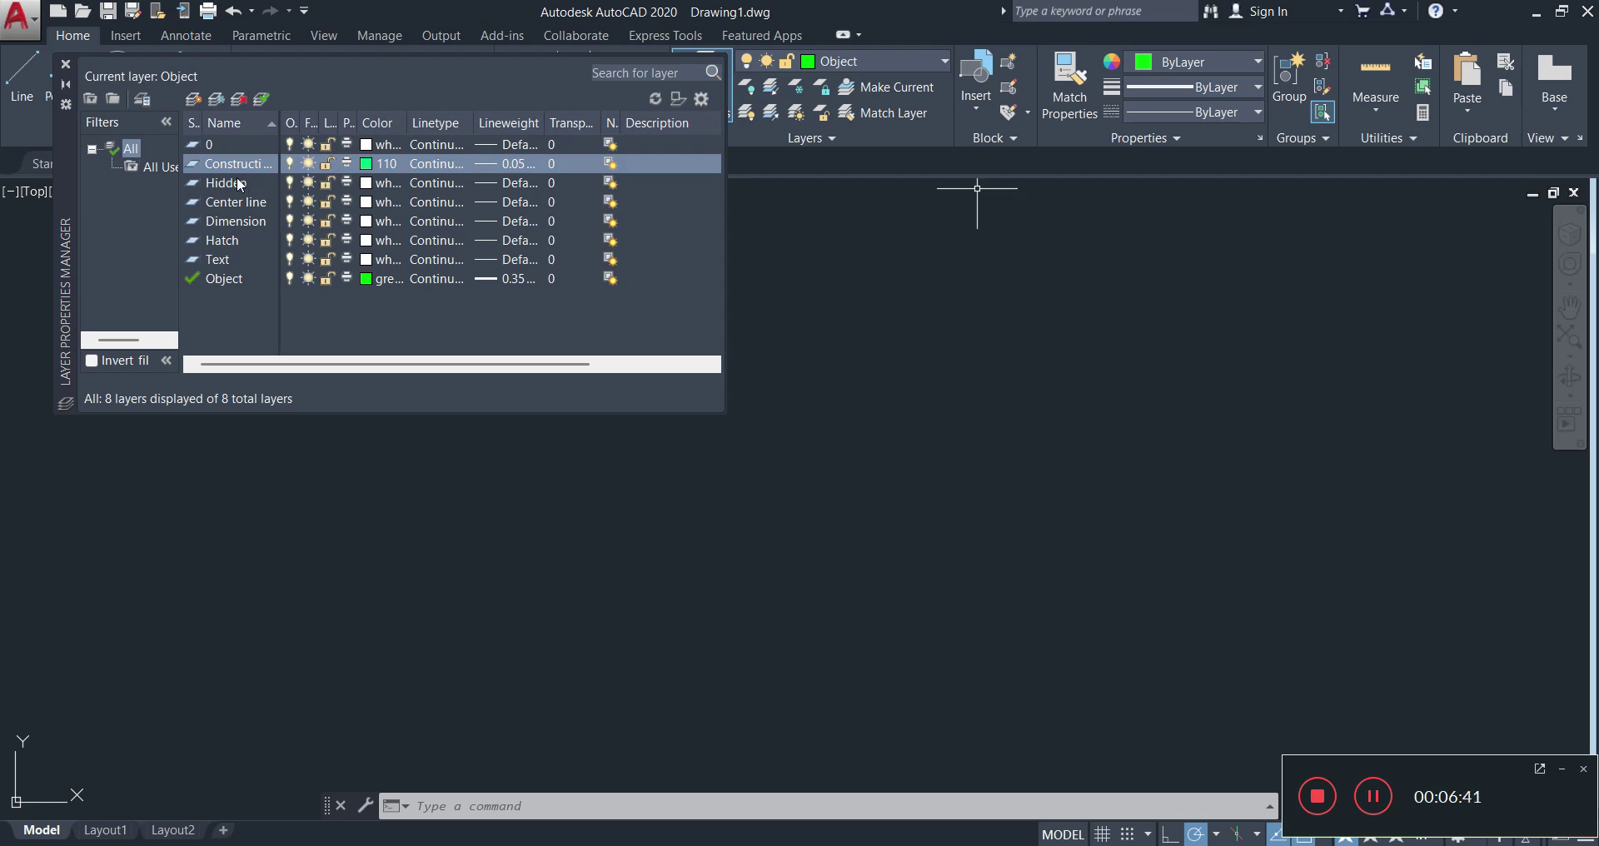
- Set the Hidden layer's colour to ACI 160 (blue) and open its Select Linetype list
click(372, 183)
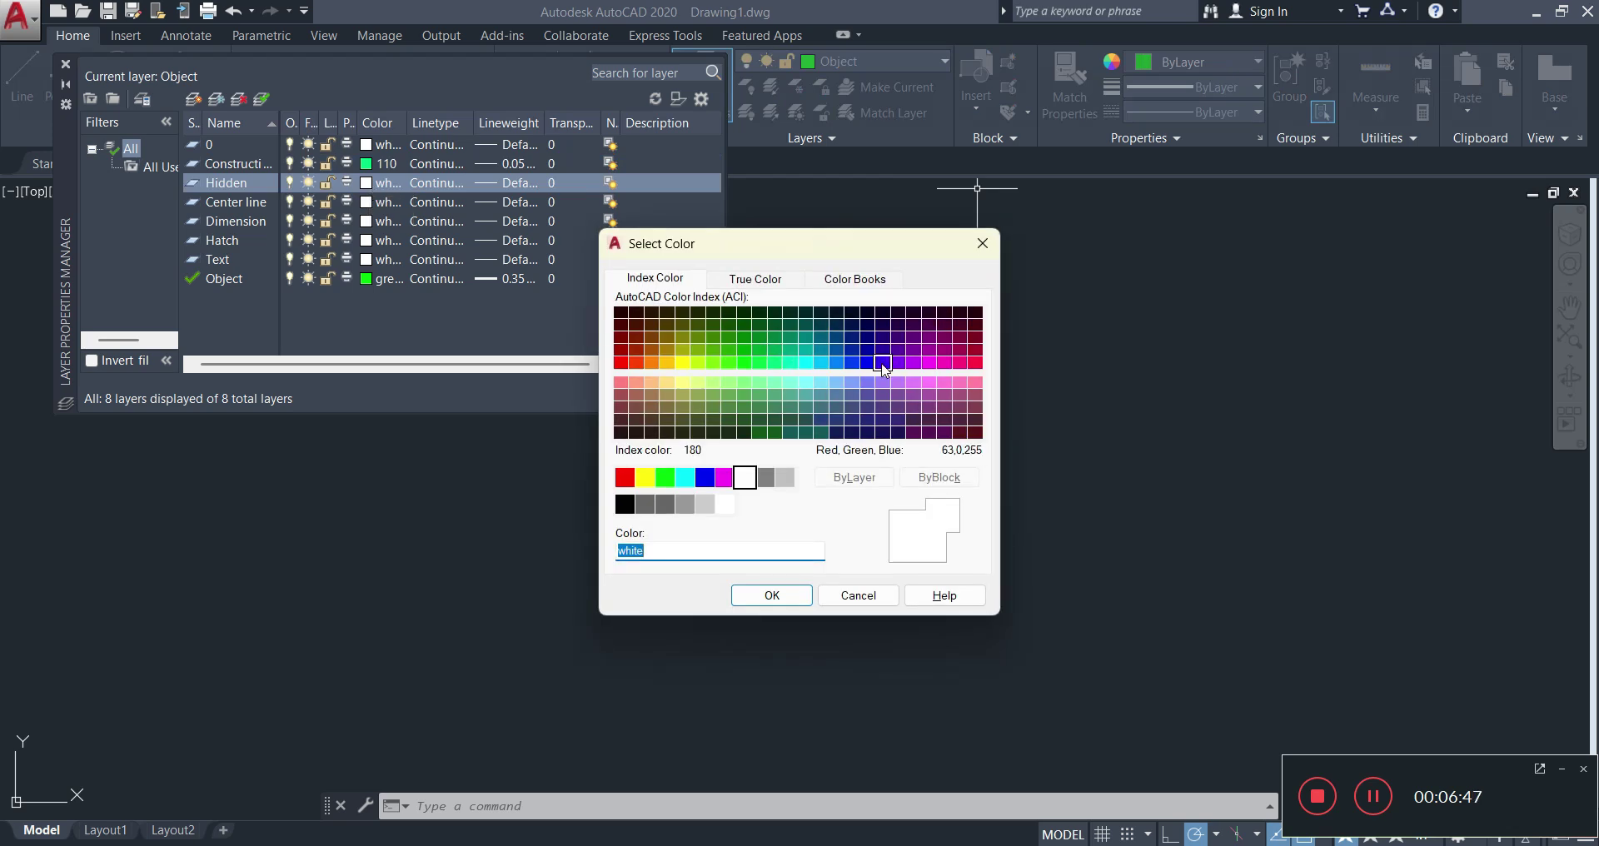
click(861, 371)
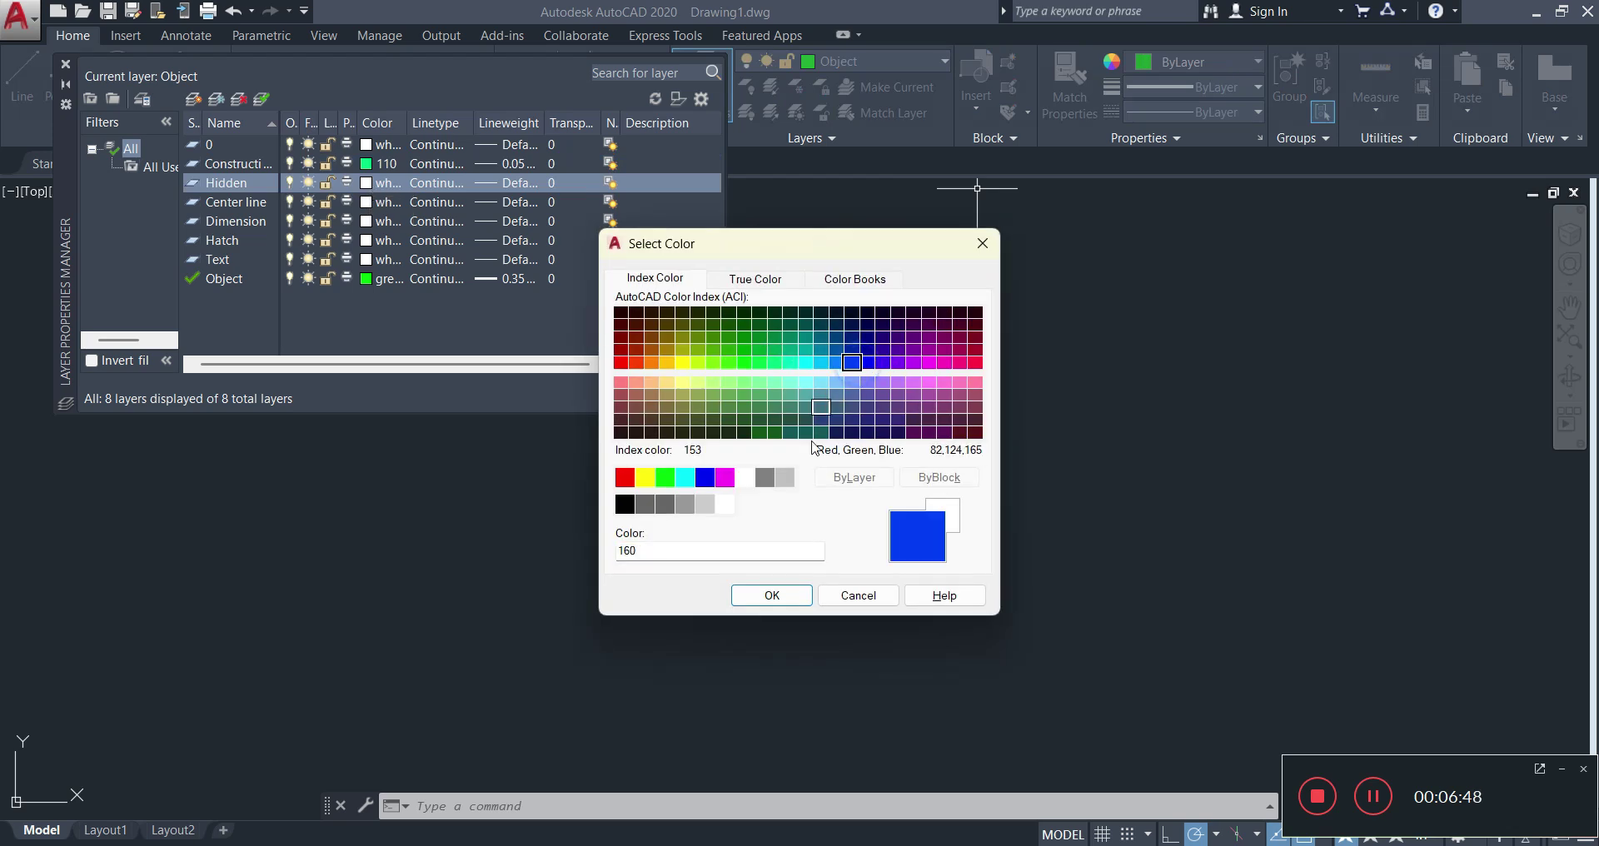
click(741, 596)
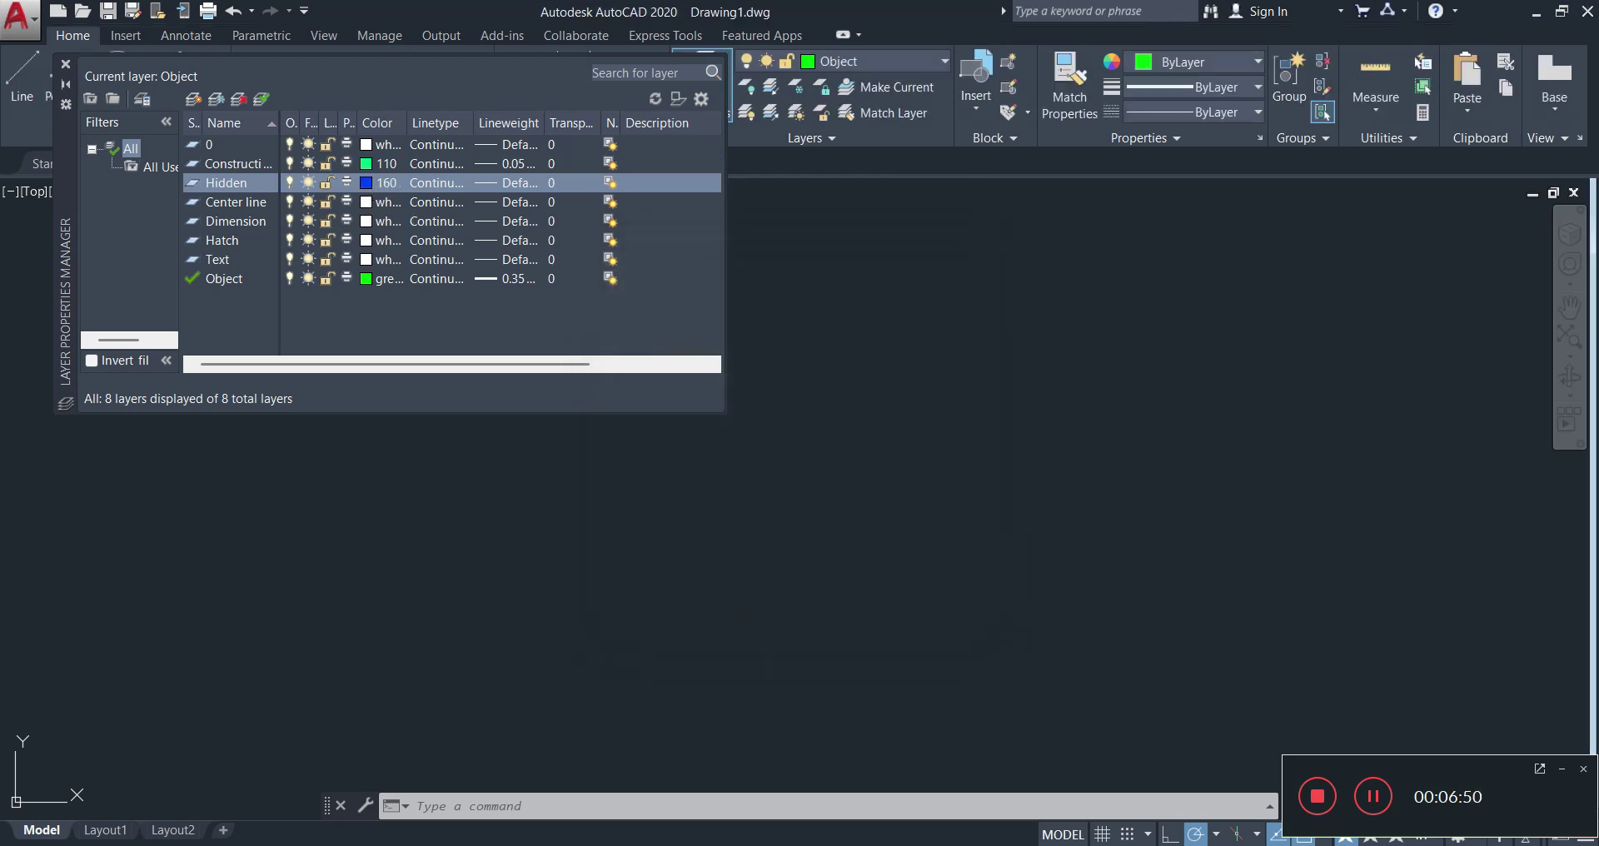
click(437, 184)
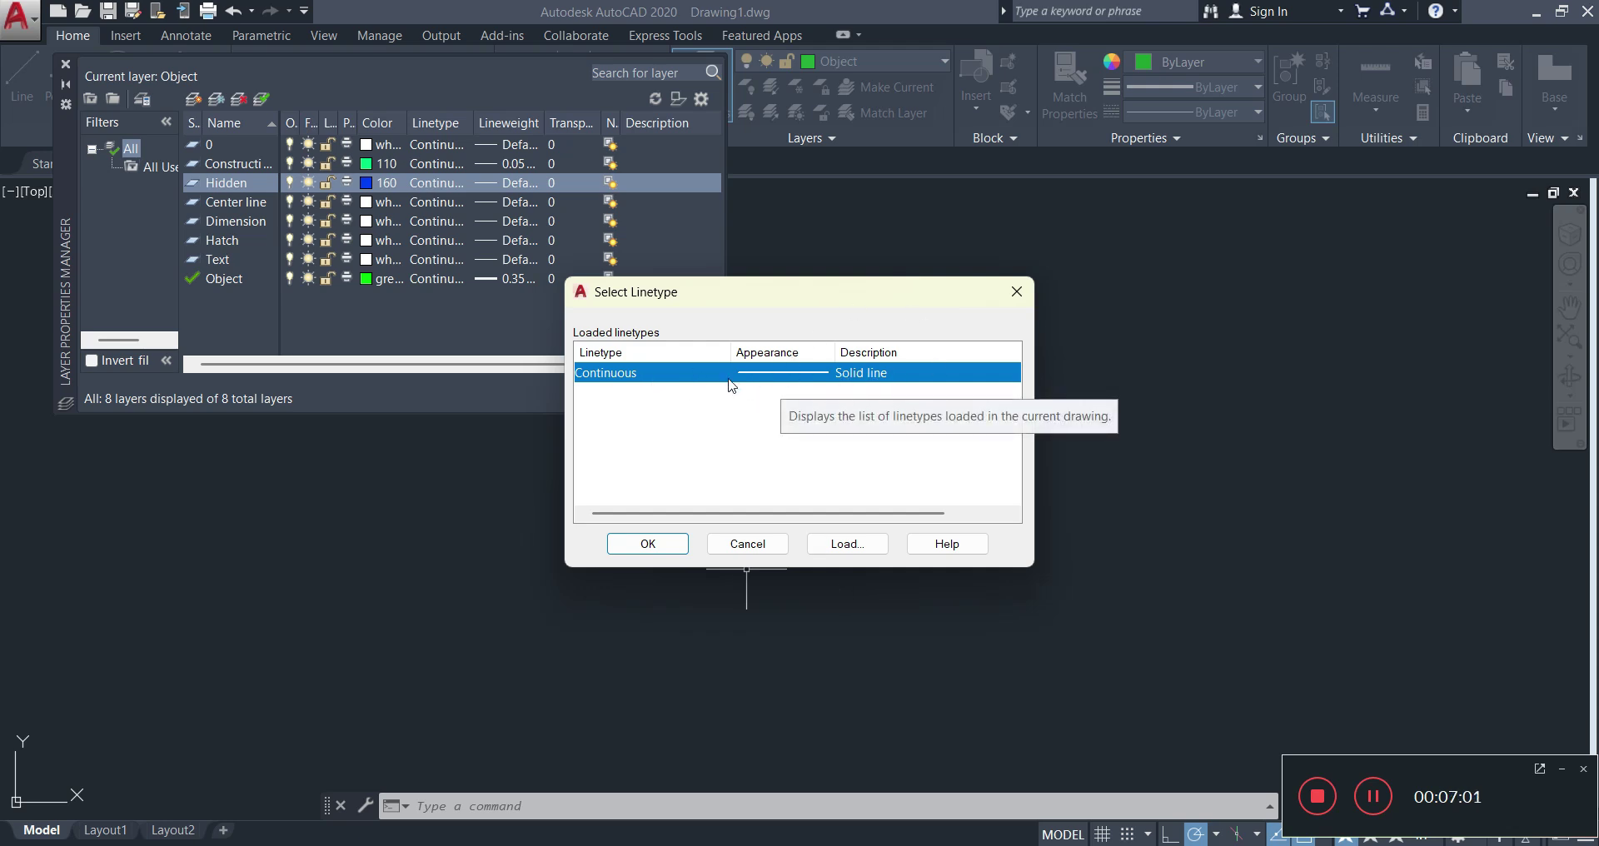
- Load the HIDDEN2 linetype and assign it to the Hidden layer
click(859, 547)
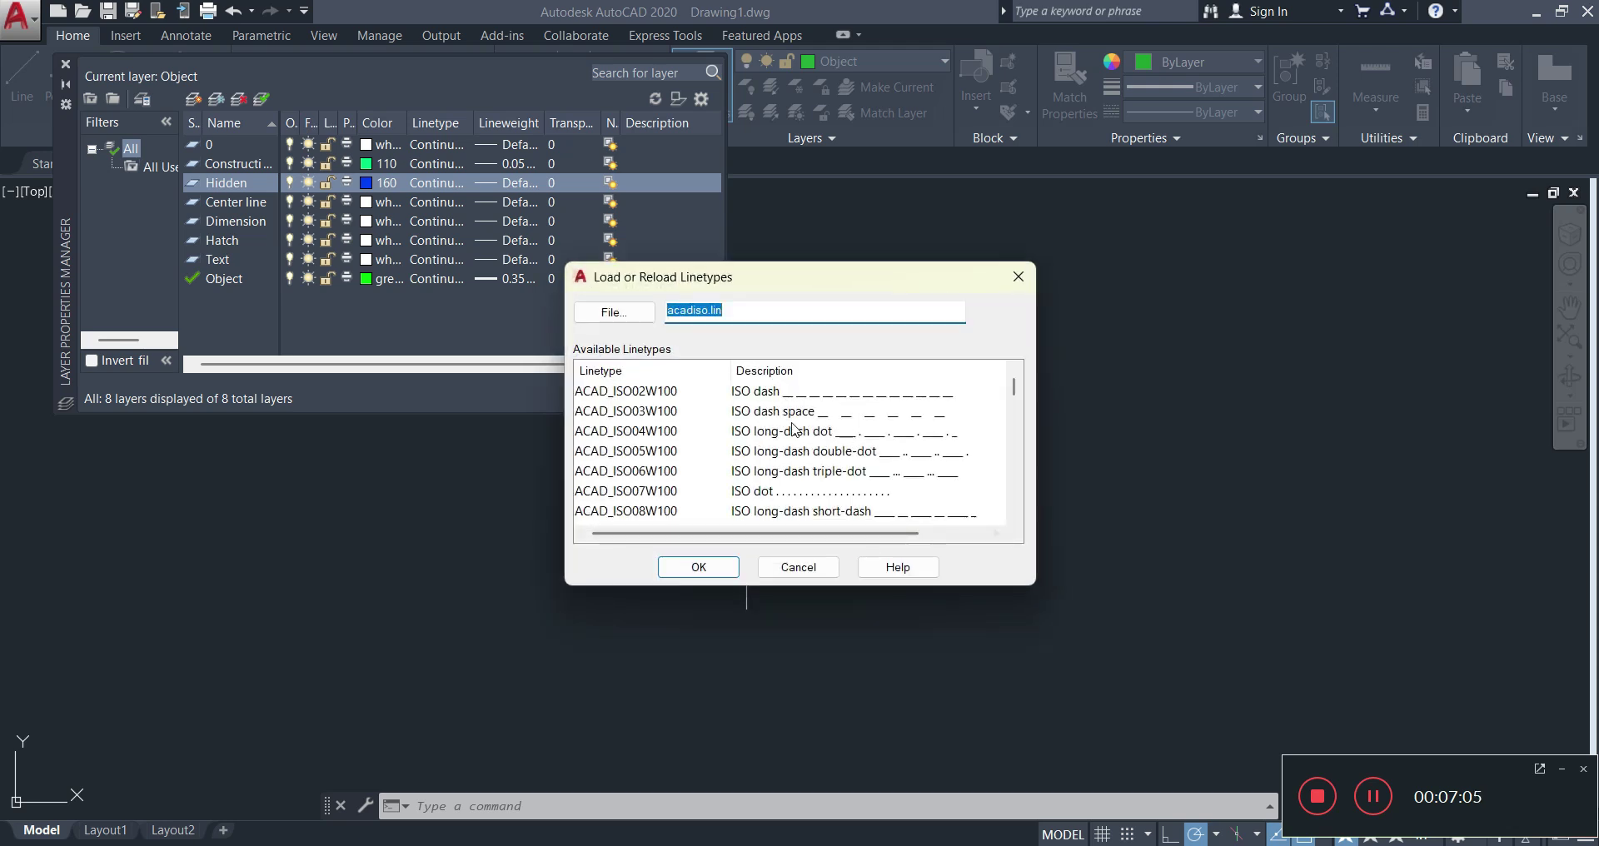
scroll(721, 442, down, 7)
scroll(722, 442, down, 6)
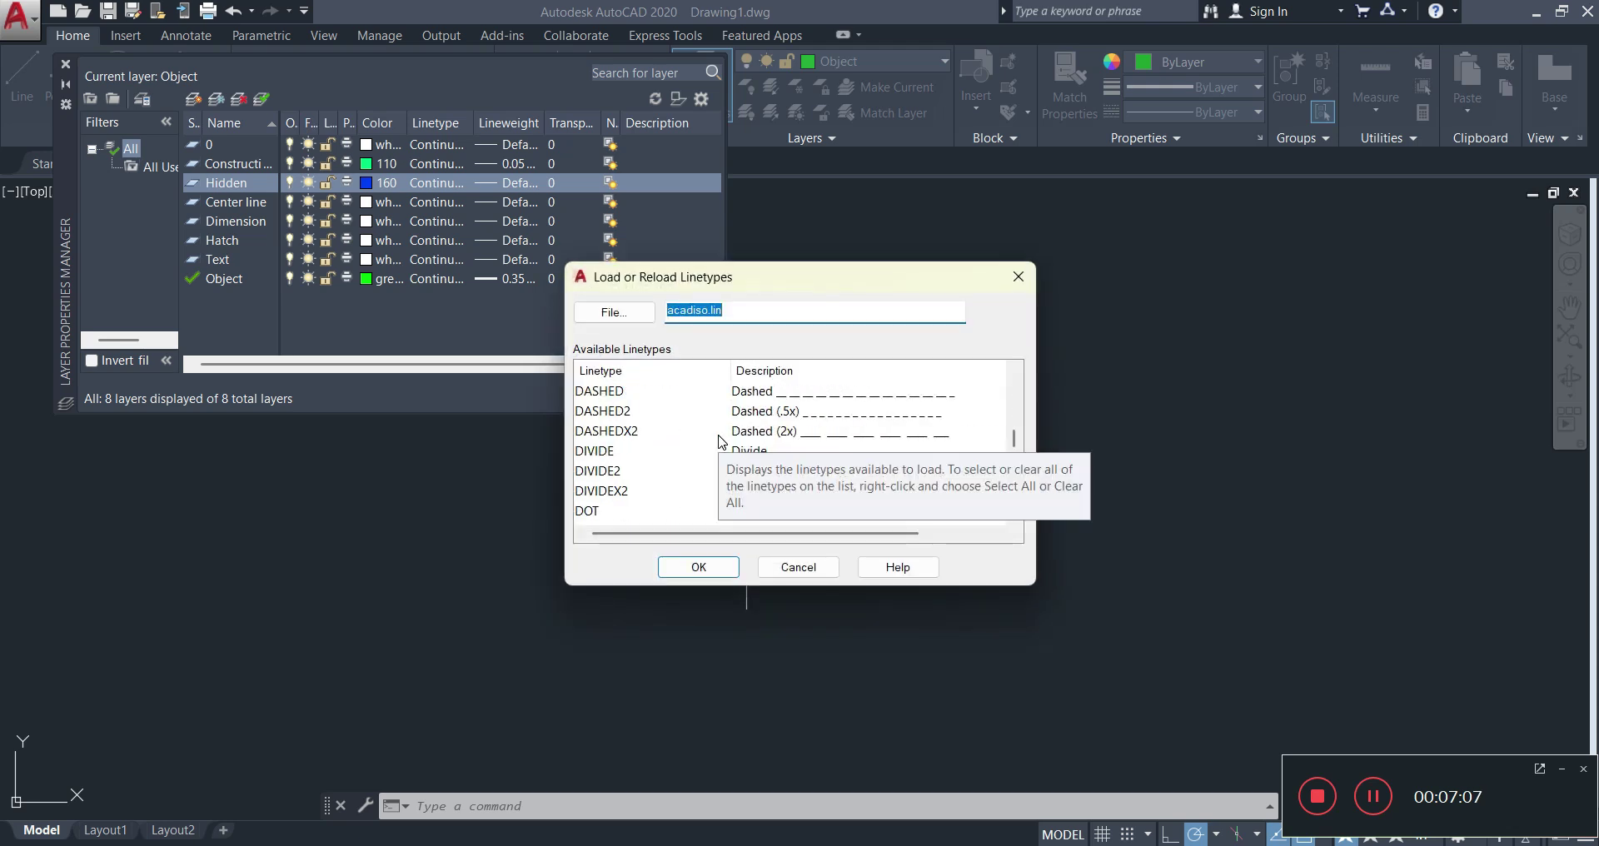
scroll(698, 430, up, 1)
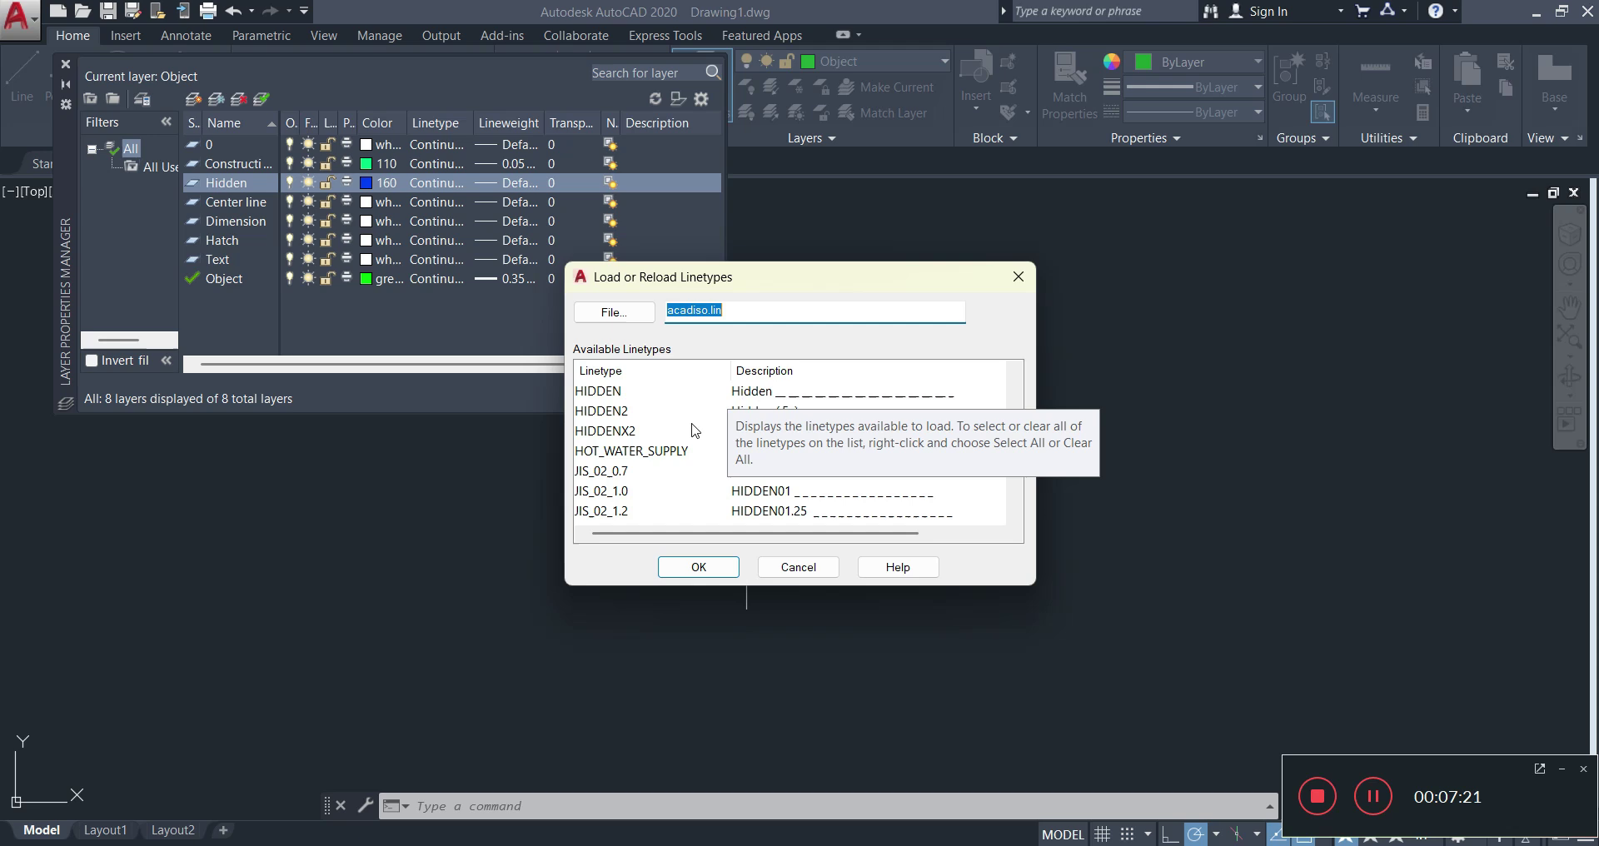
click(754, 392)
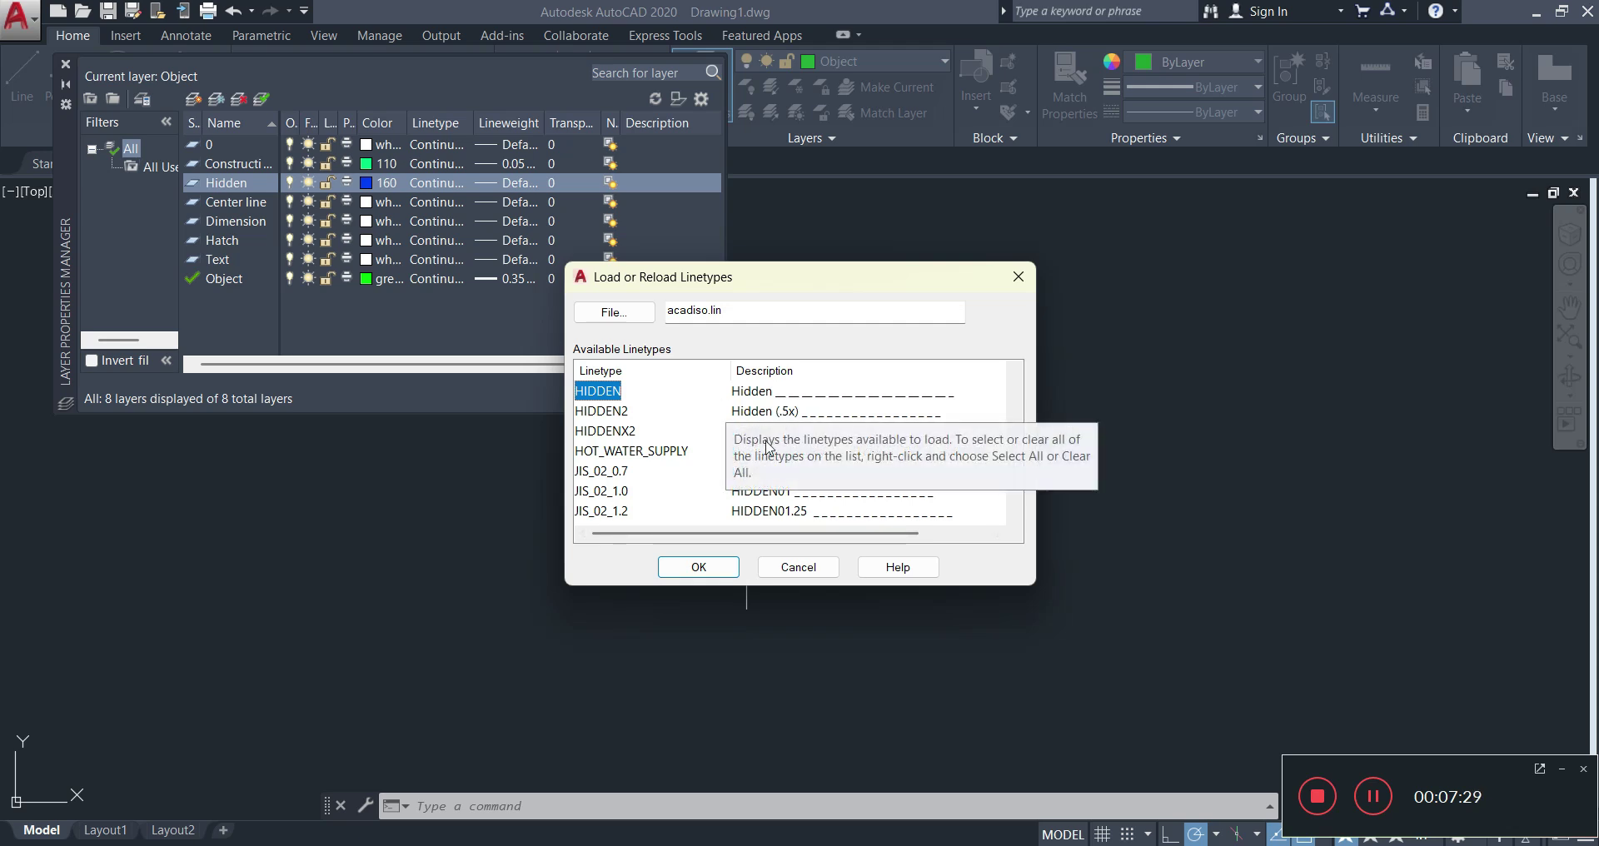
click(773, 412)
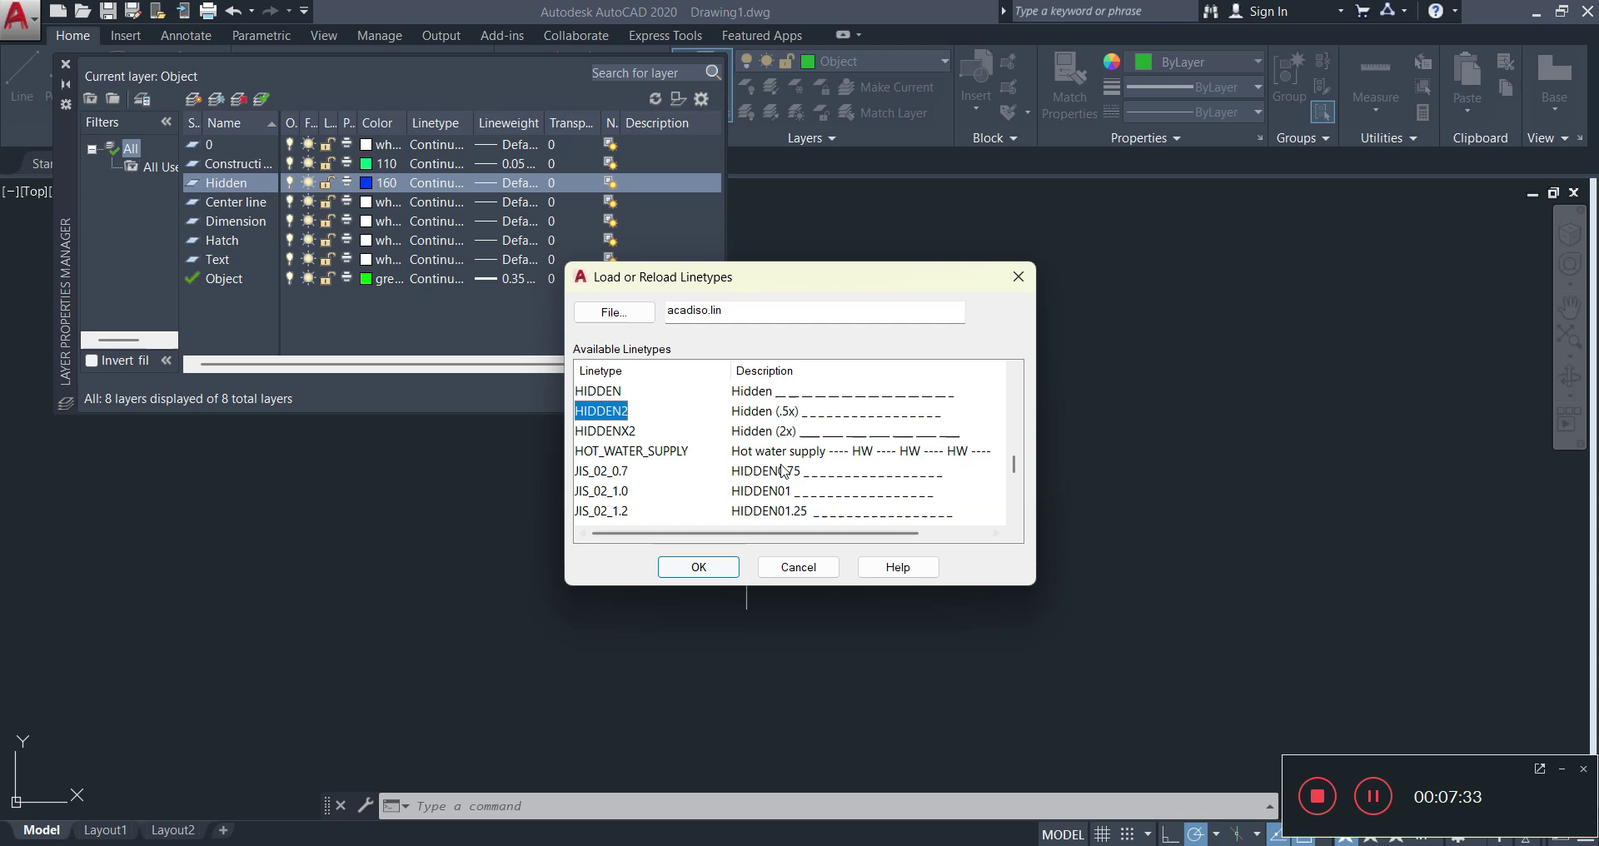
click(709, 566)
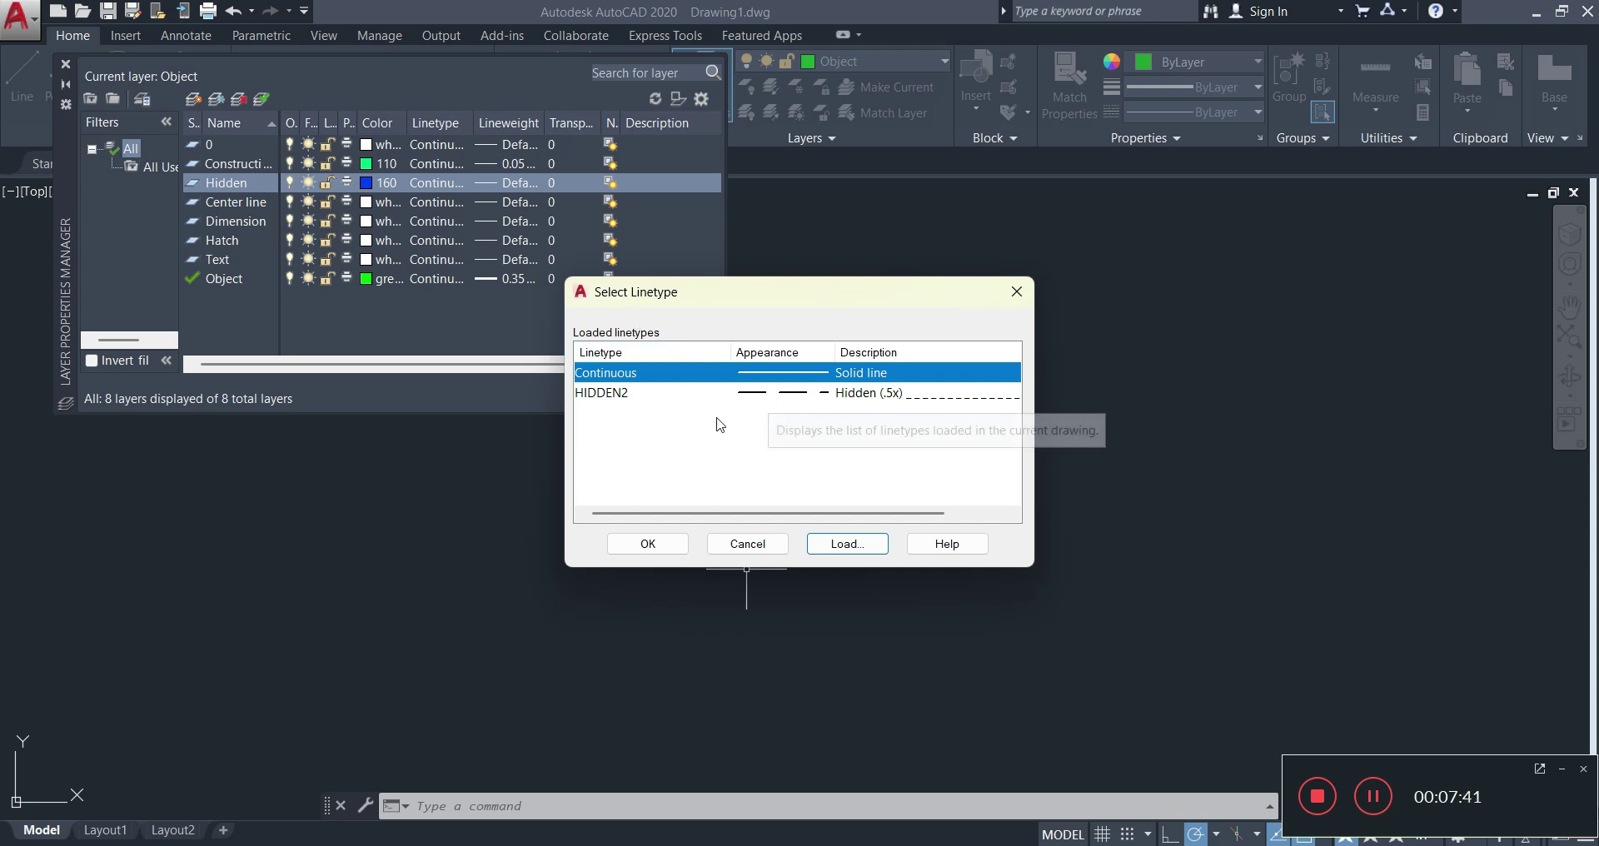
click(806, 395)
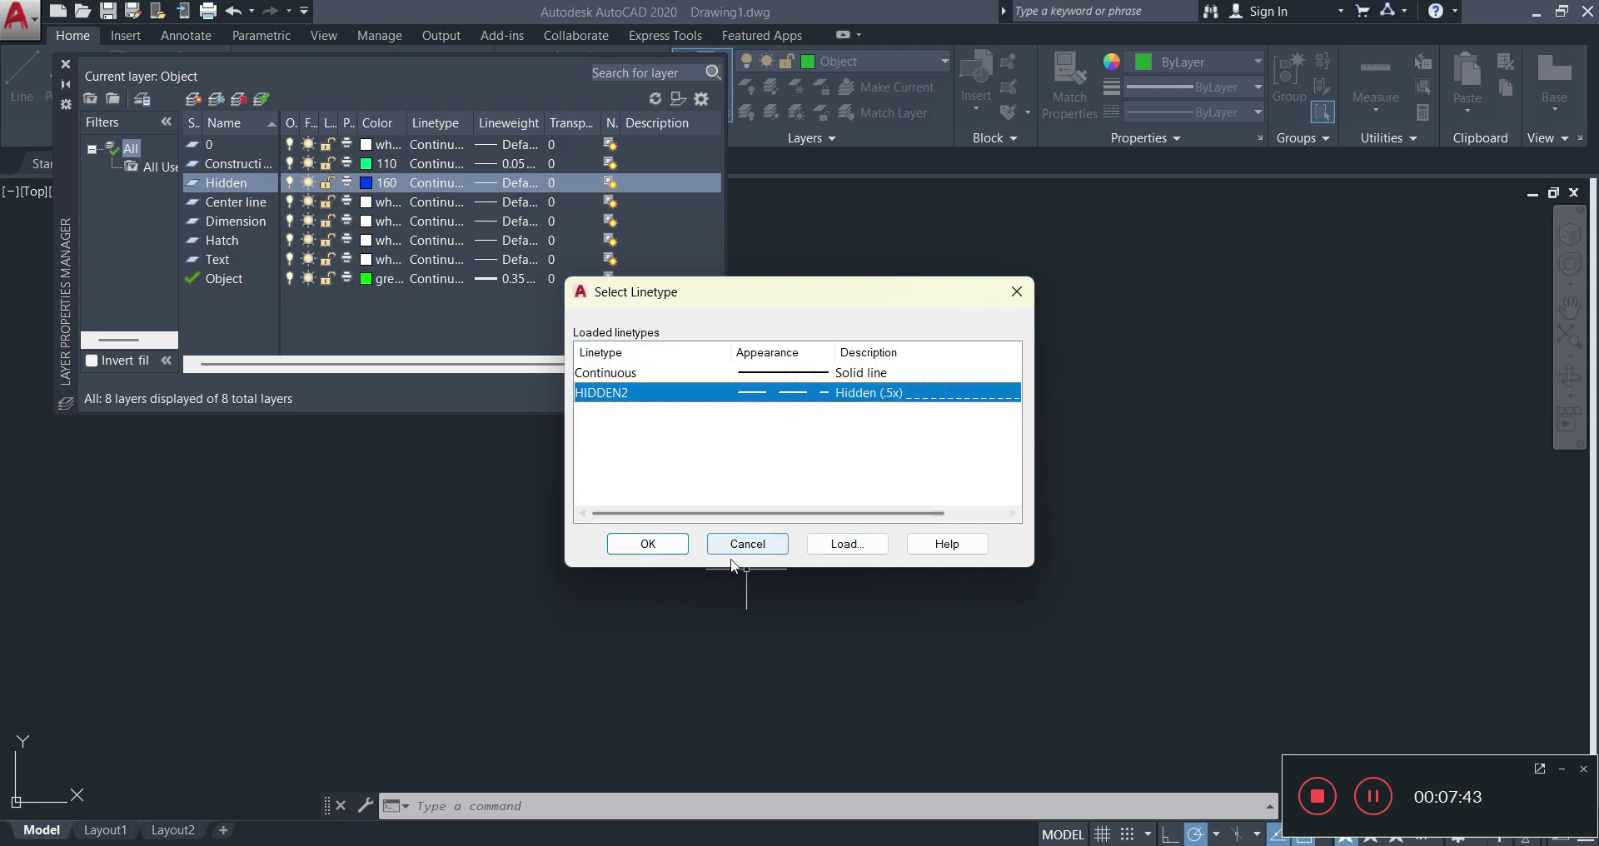
click(648, 544)
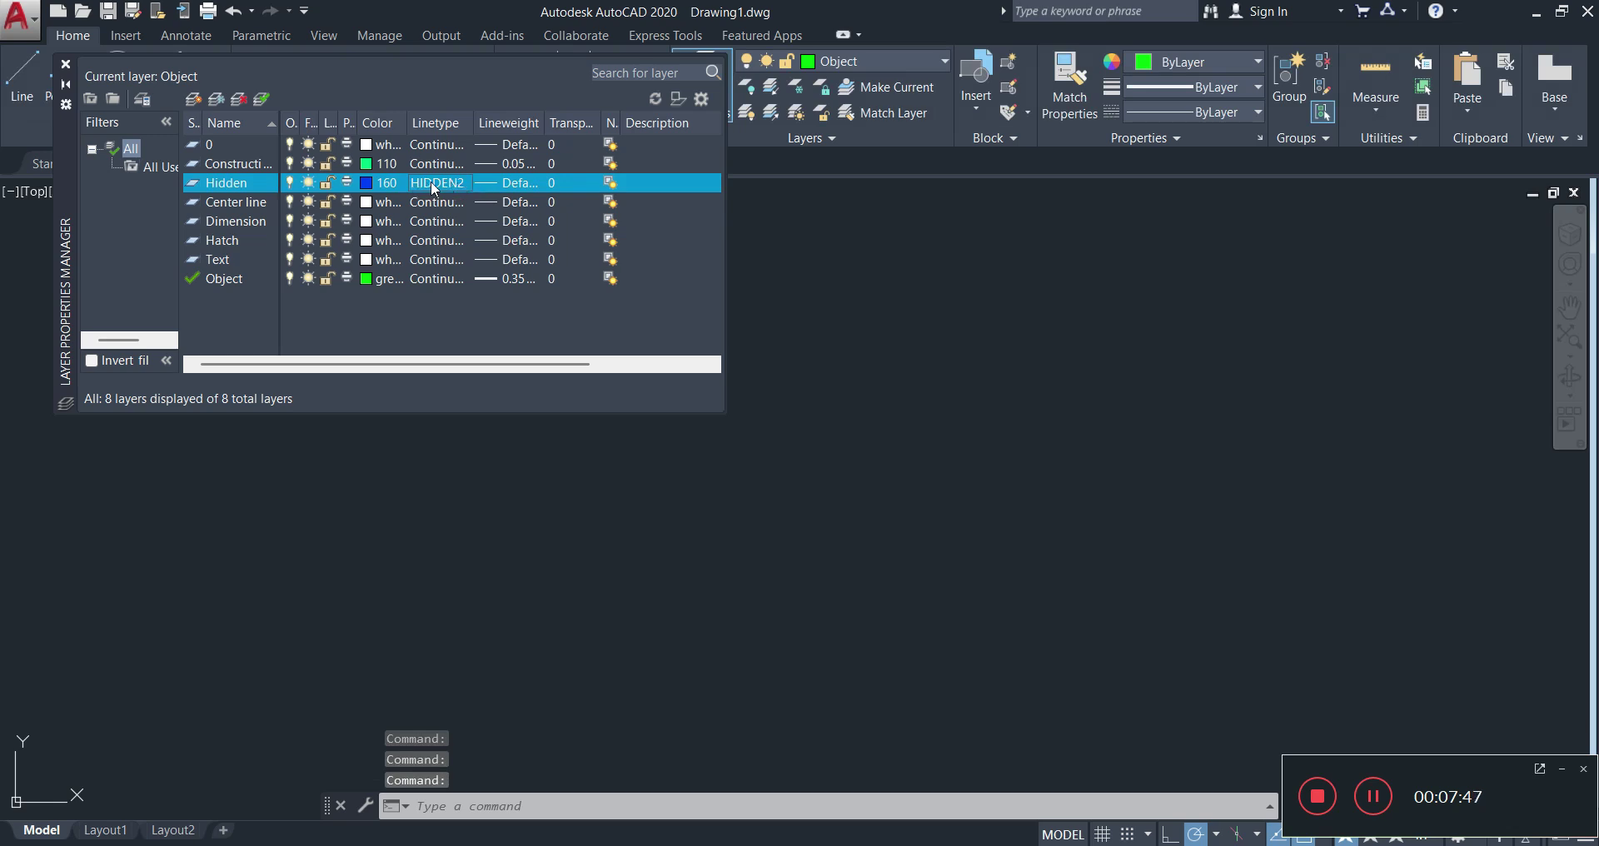
- Set the Hidden layer's lineweight to 0.30 mm
click(514, 182)
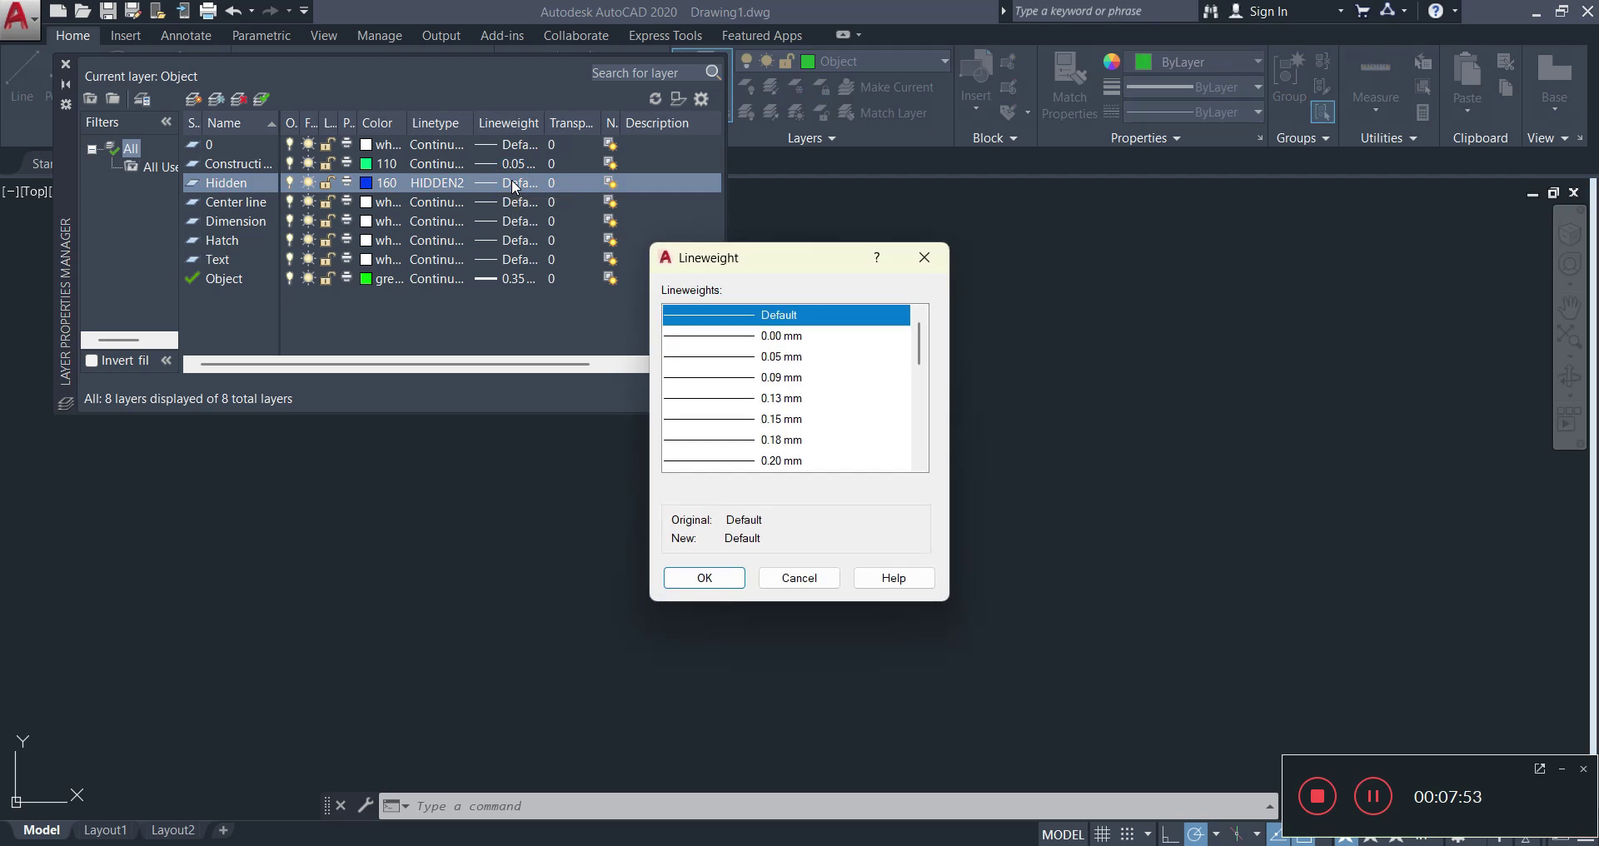
scroll(825, 425, down, 3)
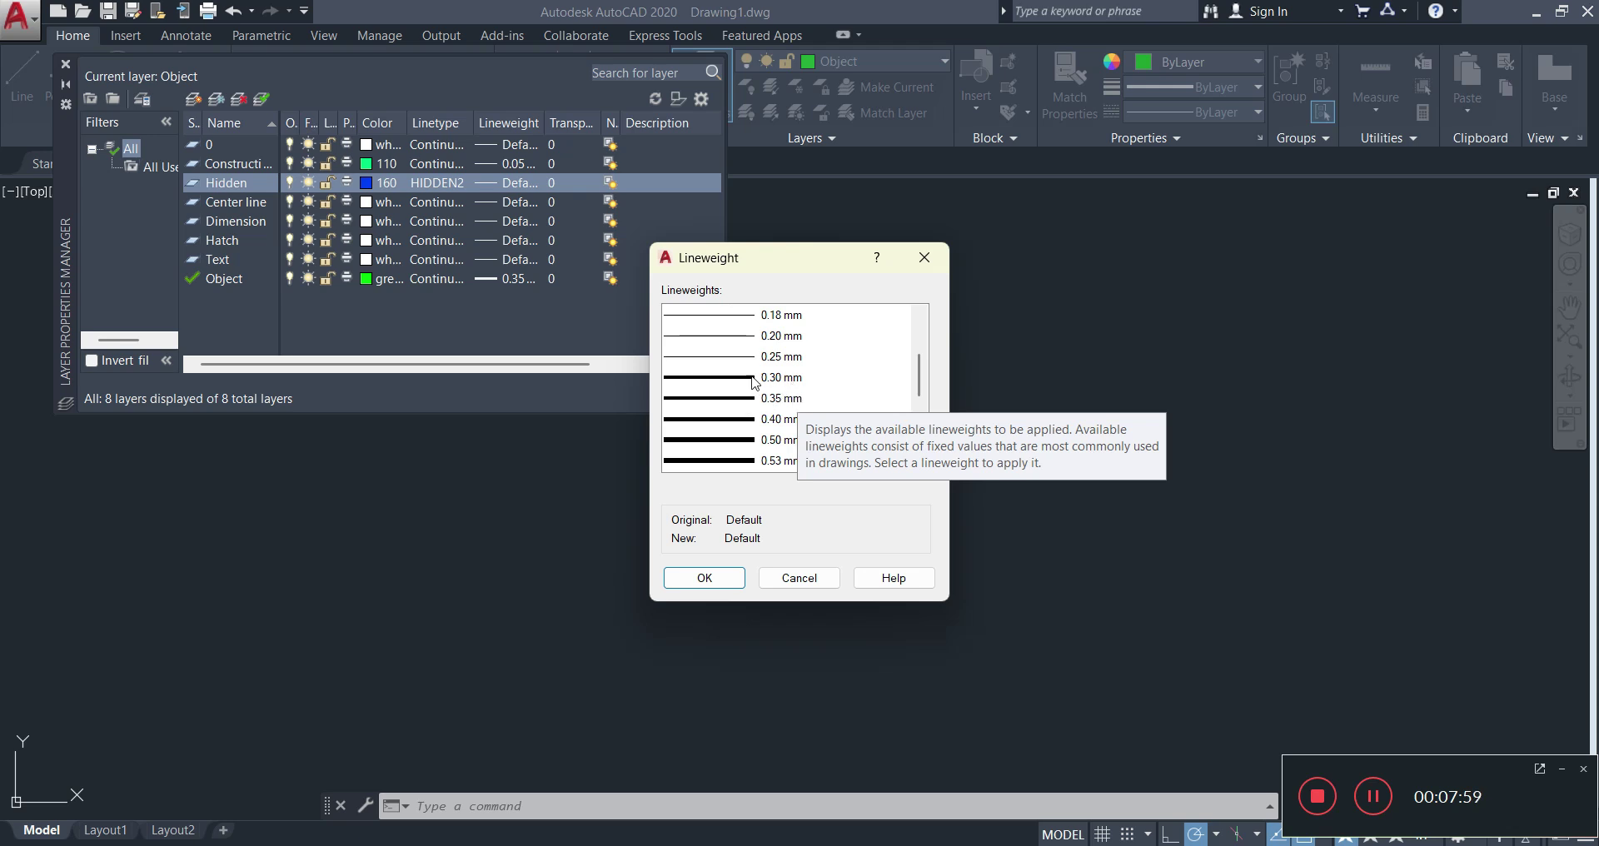
click(754, 379)
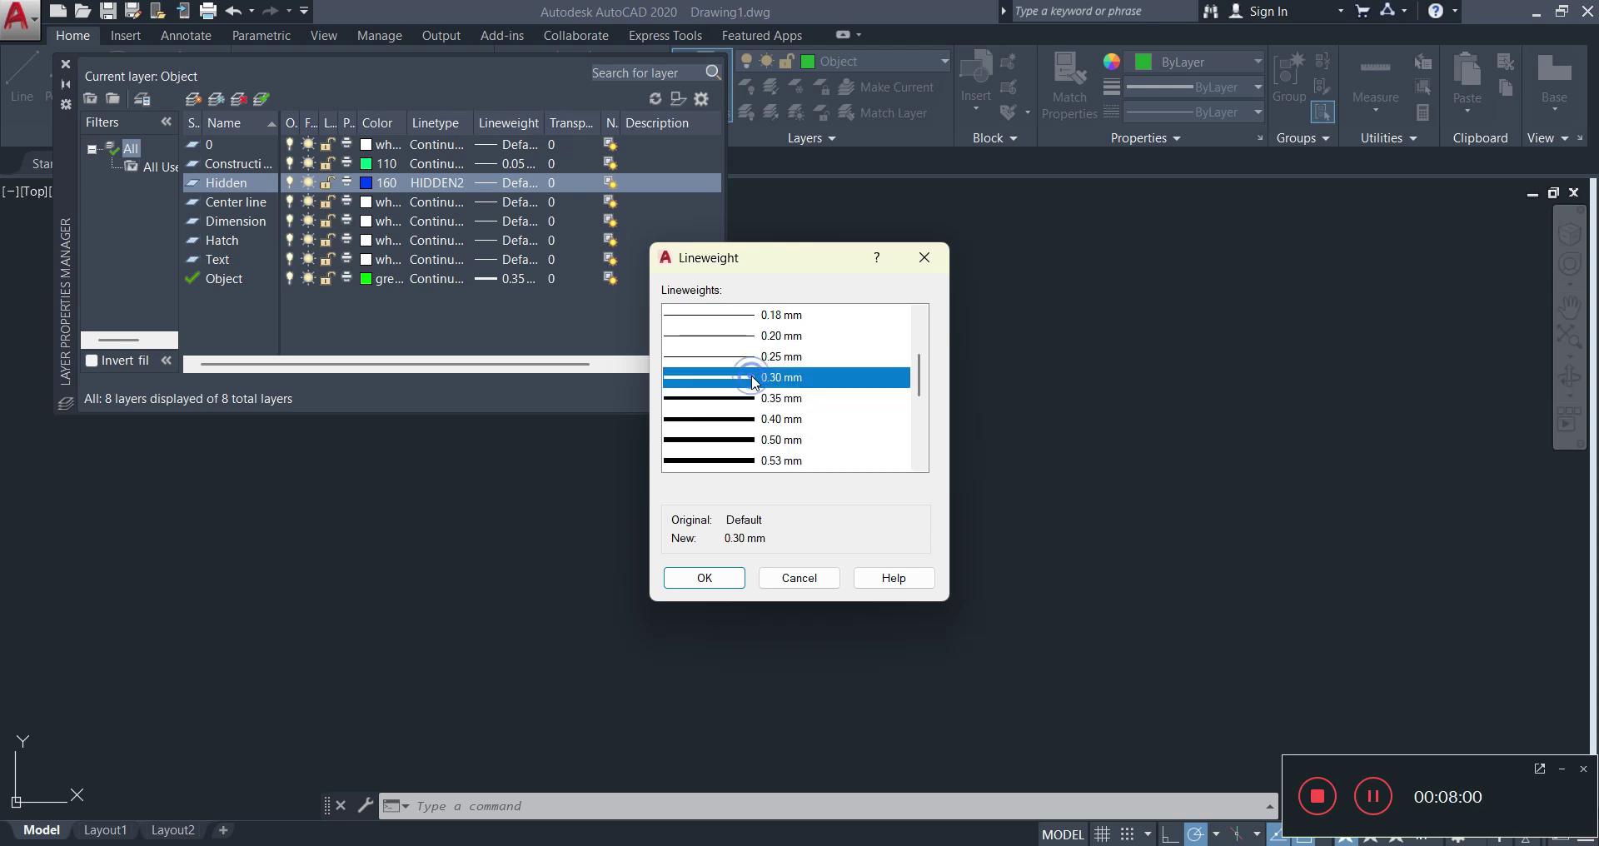
click(682, 579)
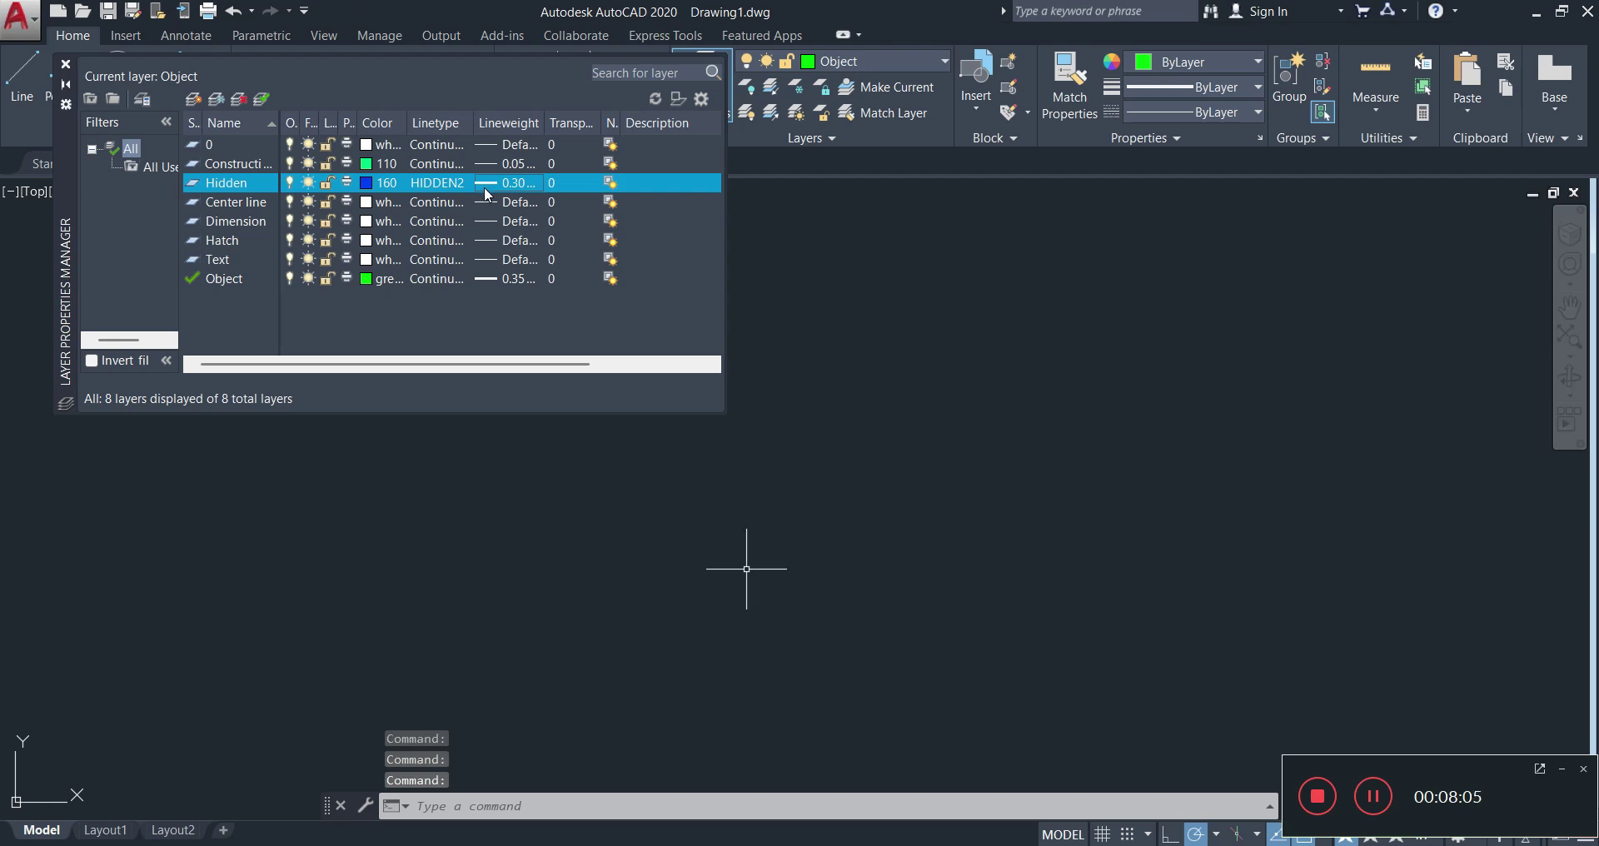
- Set the Center line layer's colour to index 60
click(391, 203)
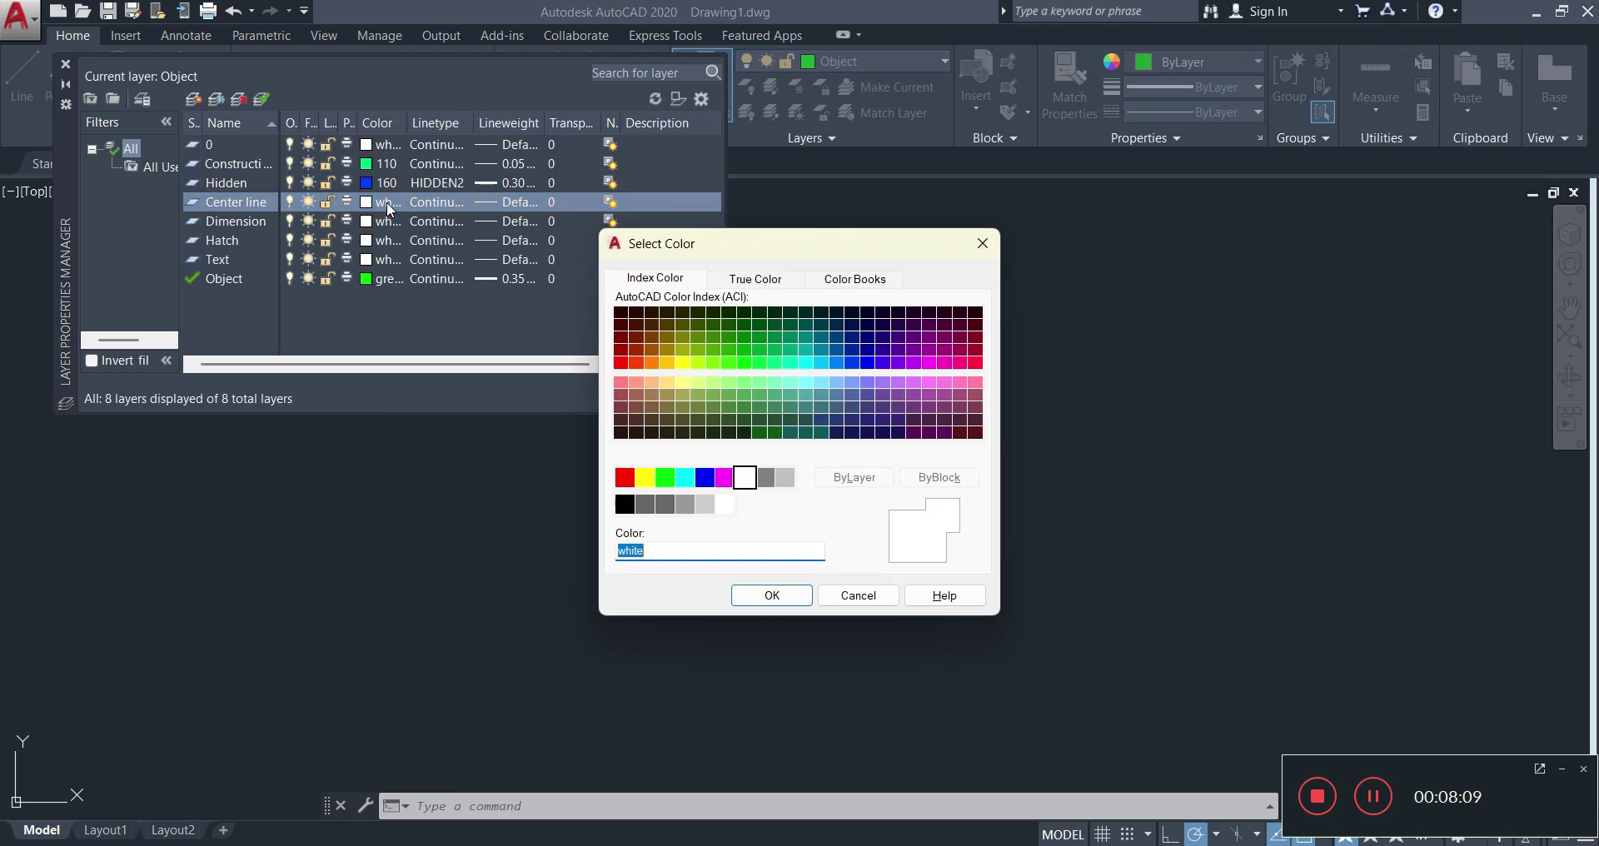
click(698, 362)
click(771, 594)
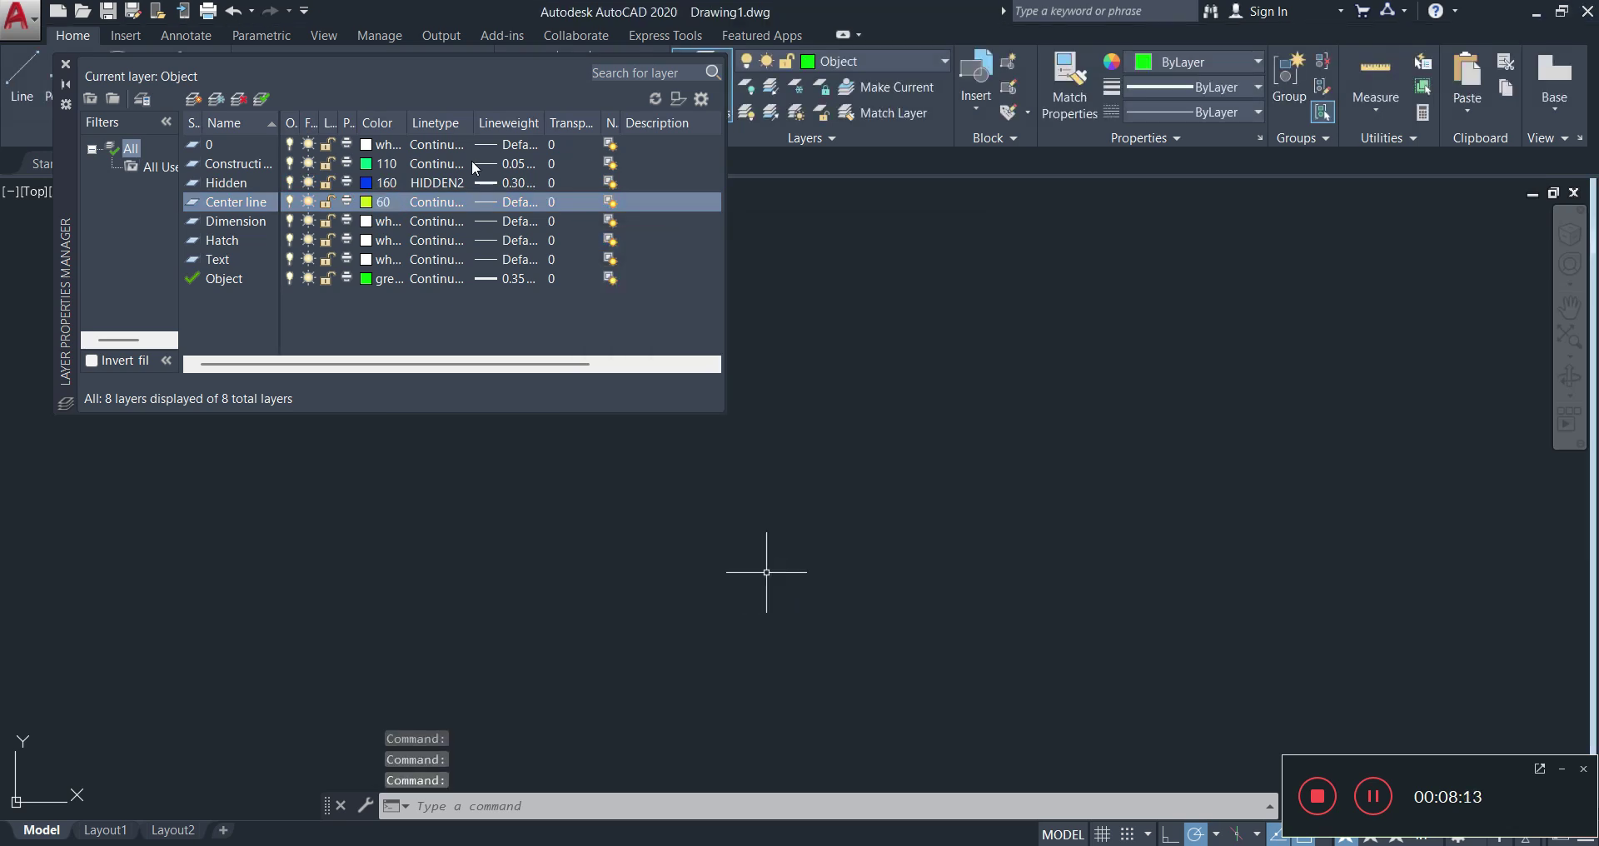
- Load the CENTER2 linetype and assign it to the Center line layer
click(428, 203)
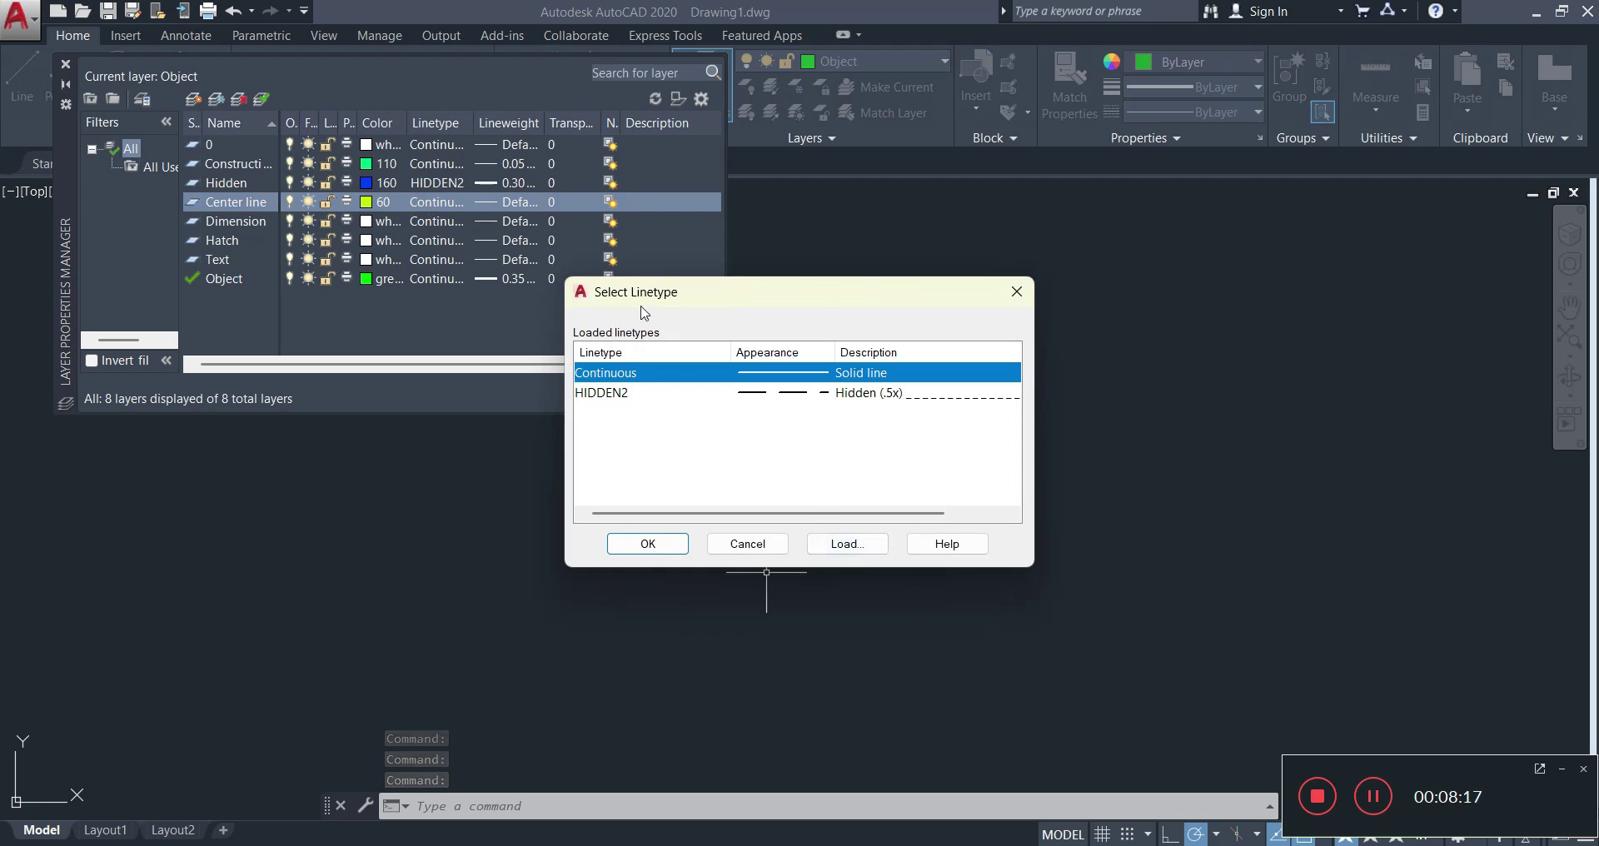
click(847, 544)
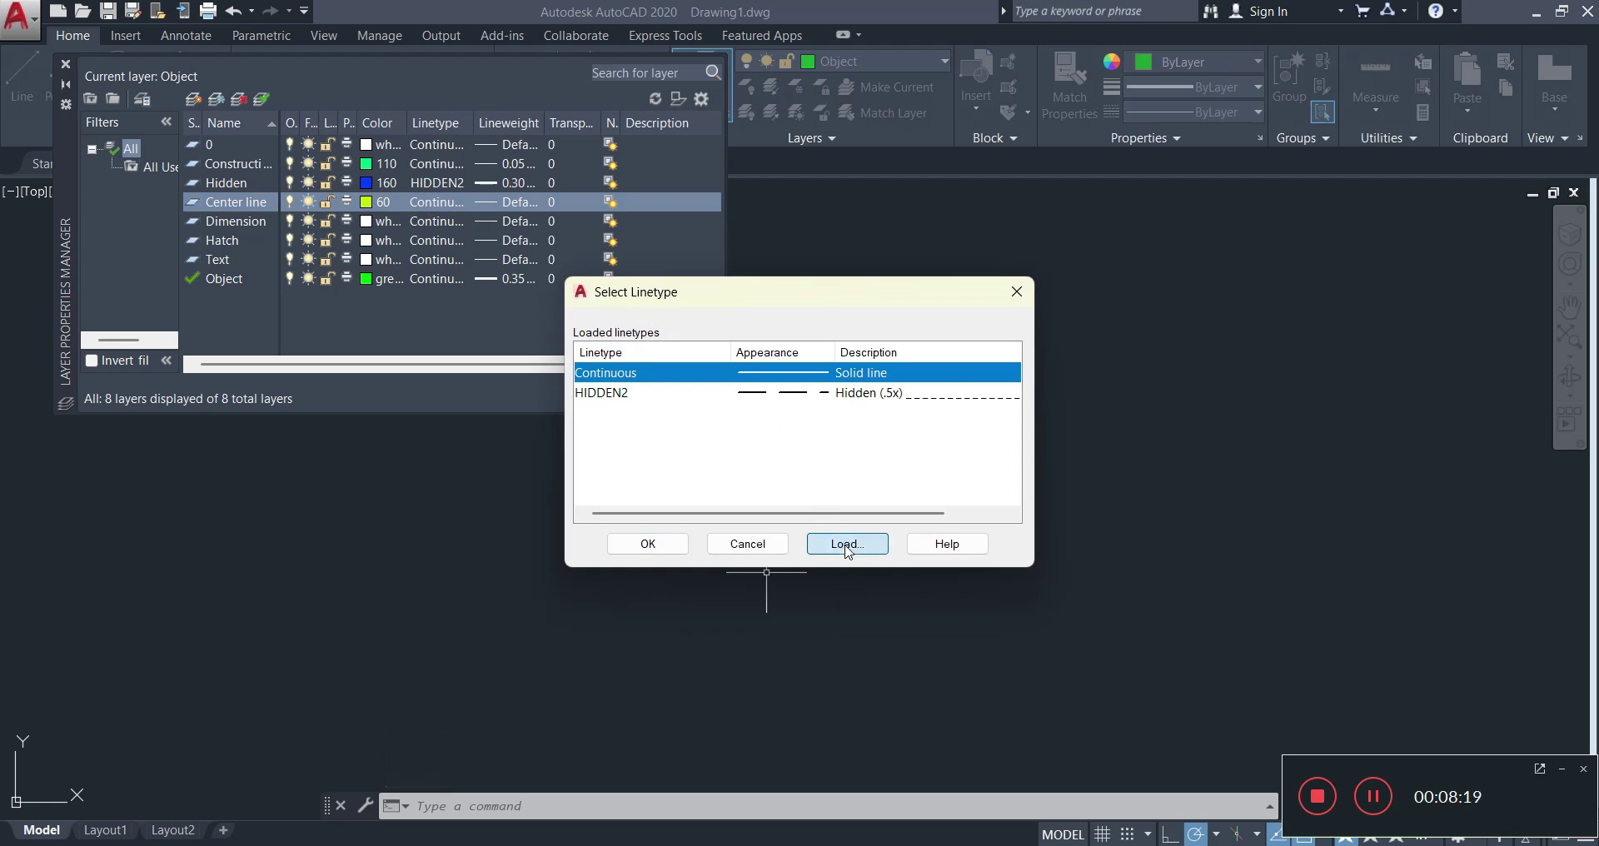
scroll(717, 468, down, 7)
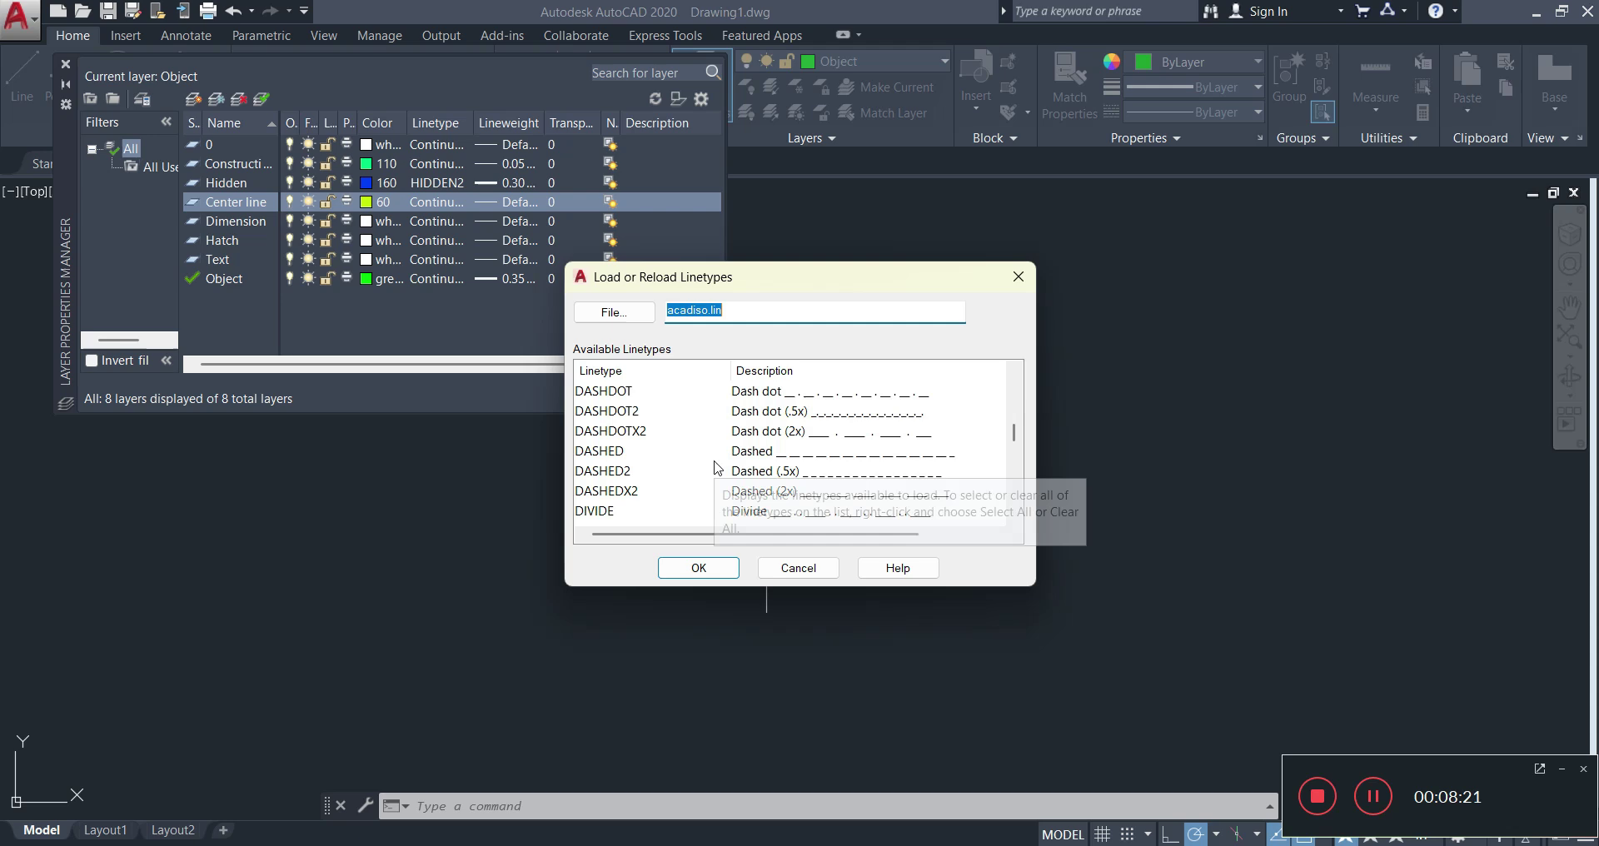
scroll(716, 468, up, 2)
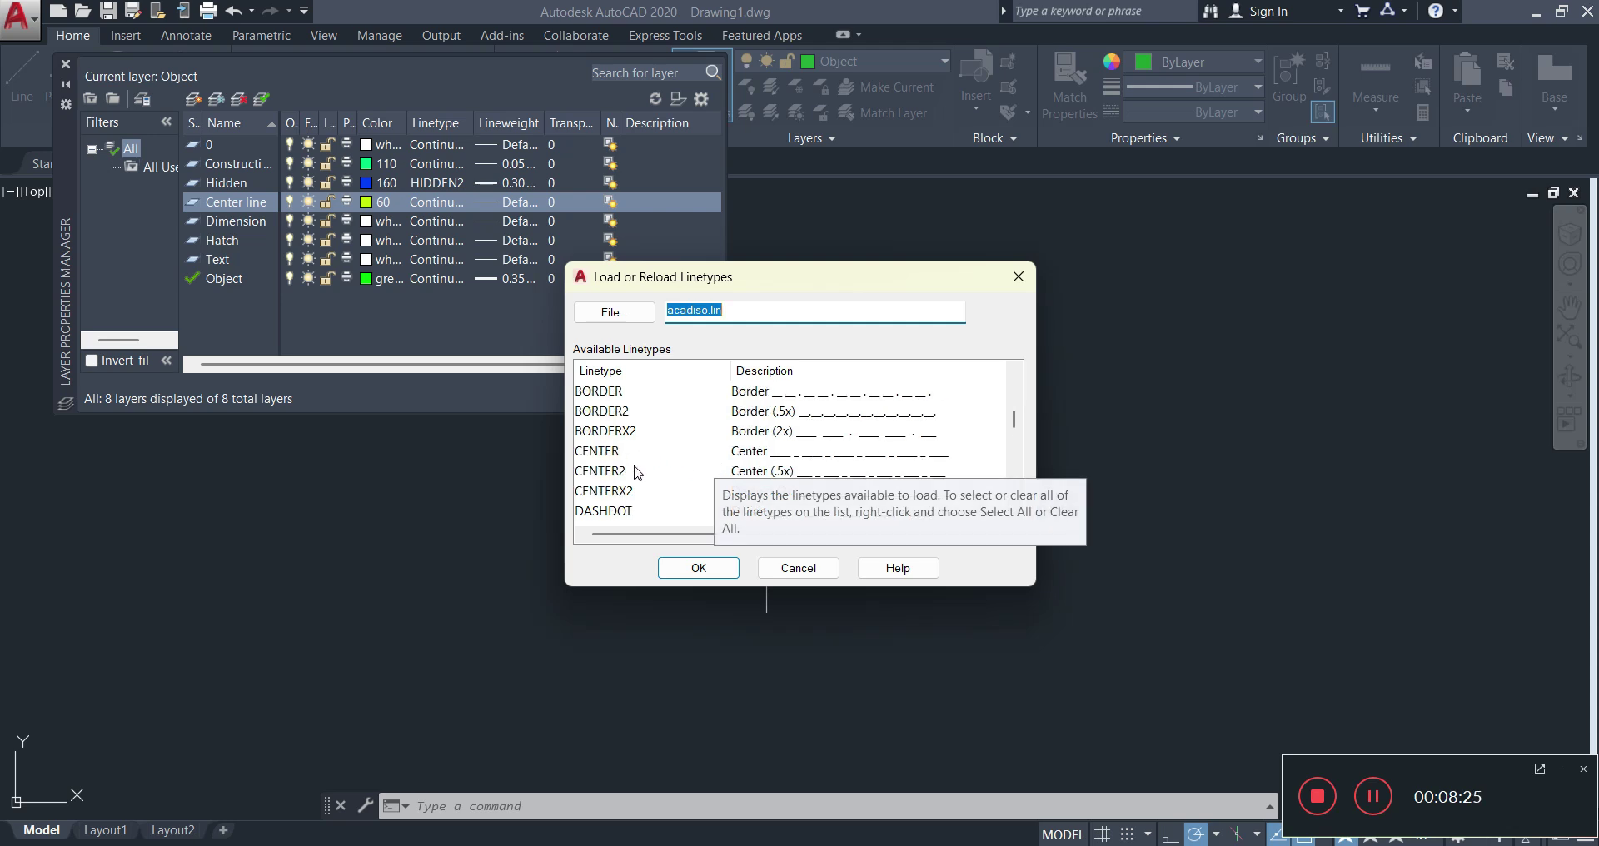
click(758, 472)
click(699, 569)
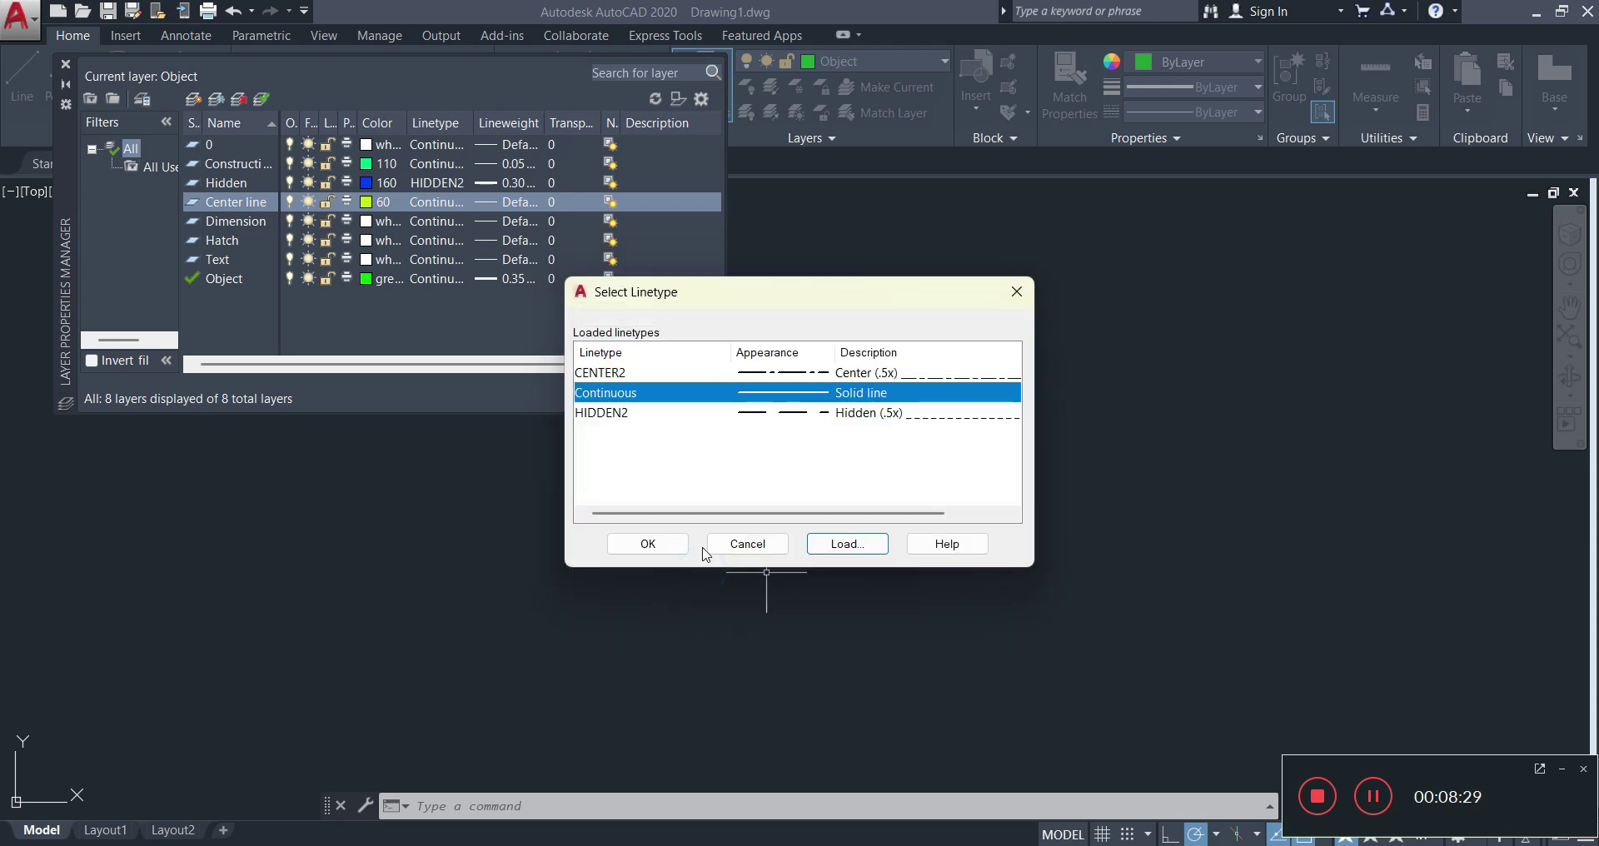
click(766, 373)
click(646, 544)
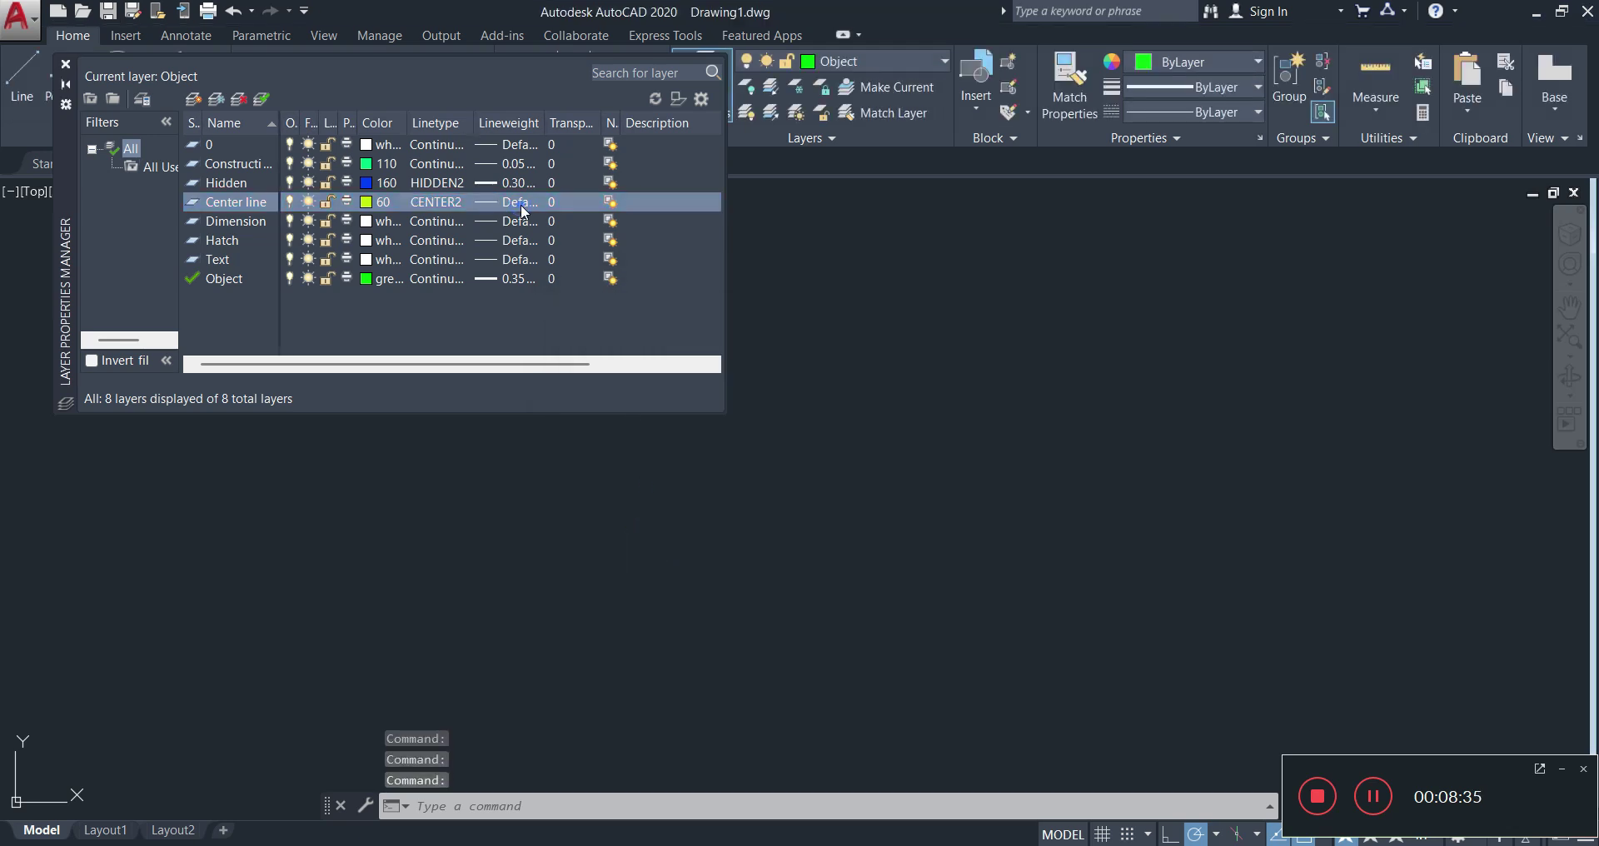
- Set the Center line layer's lineweight to 0.05 mm
click(521, 205)
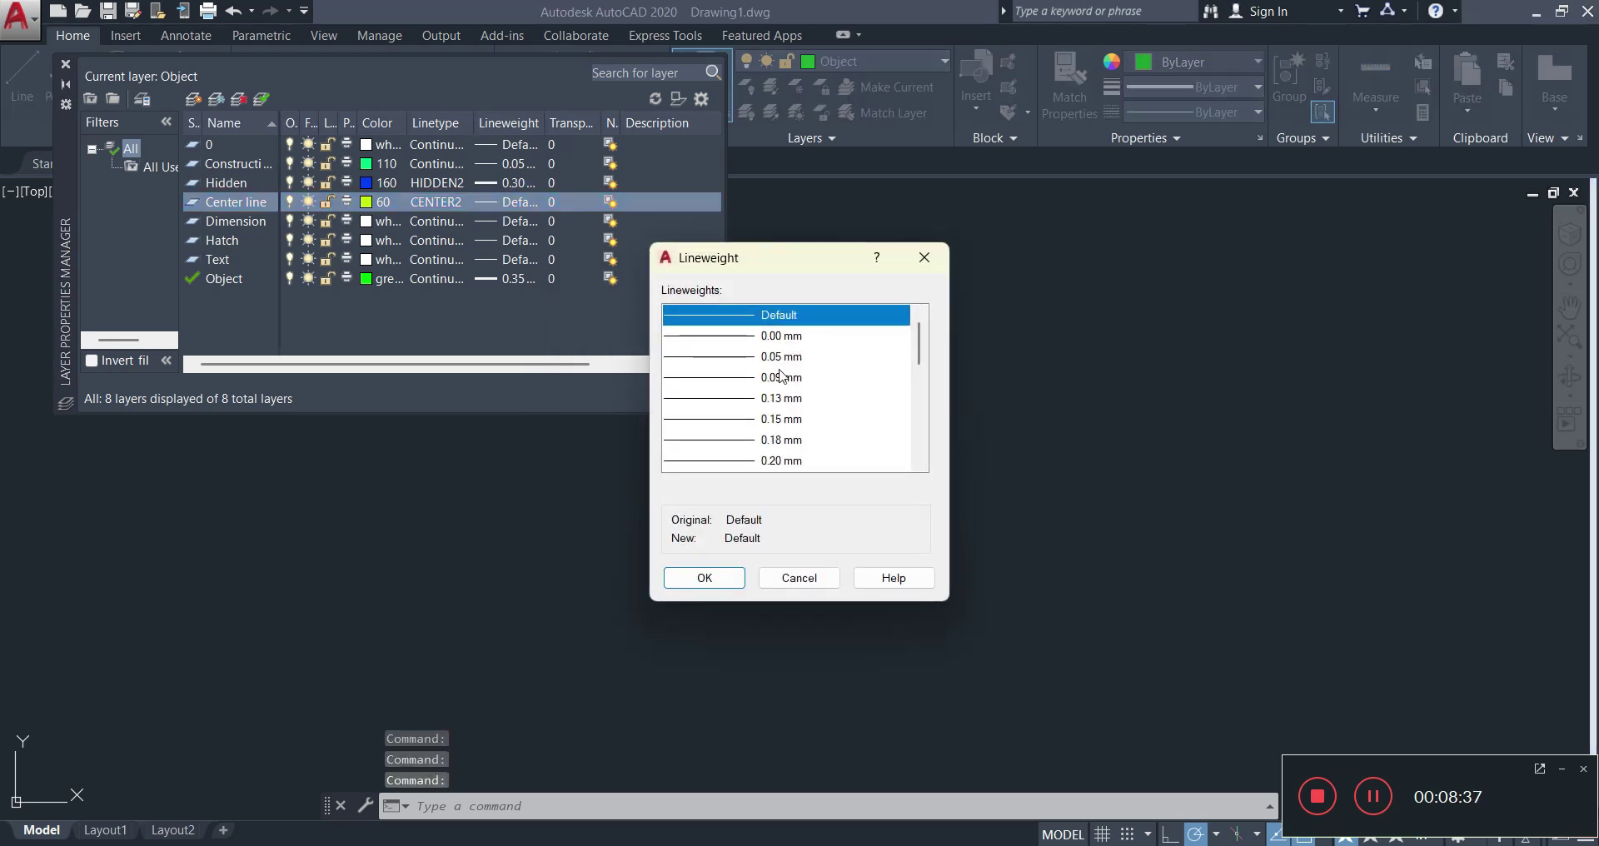
click(772, 359)
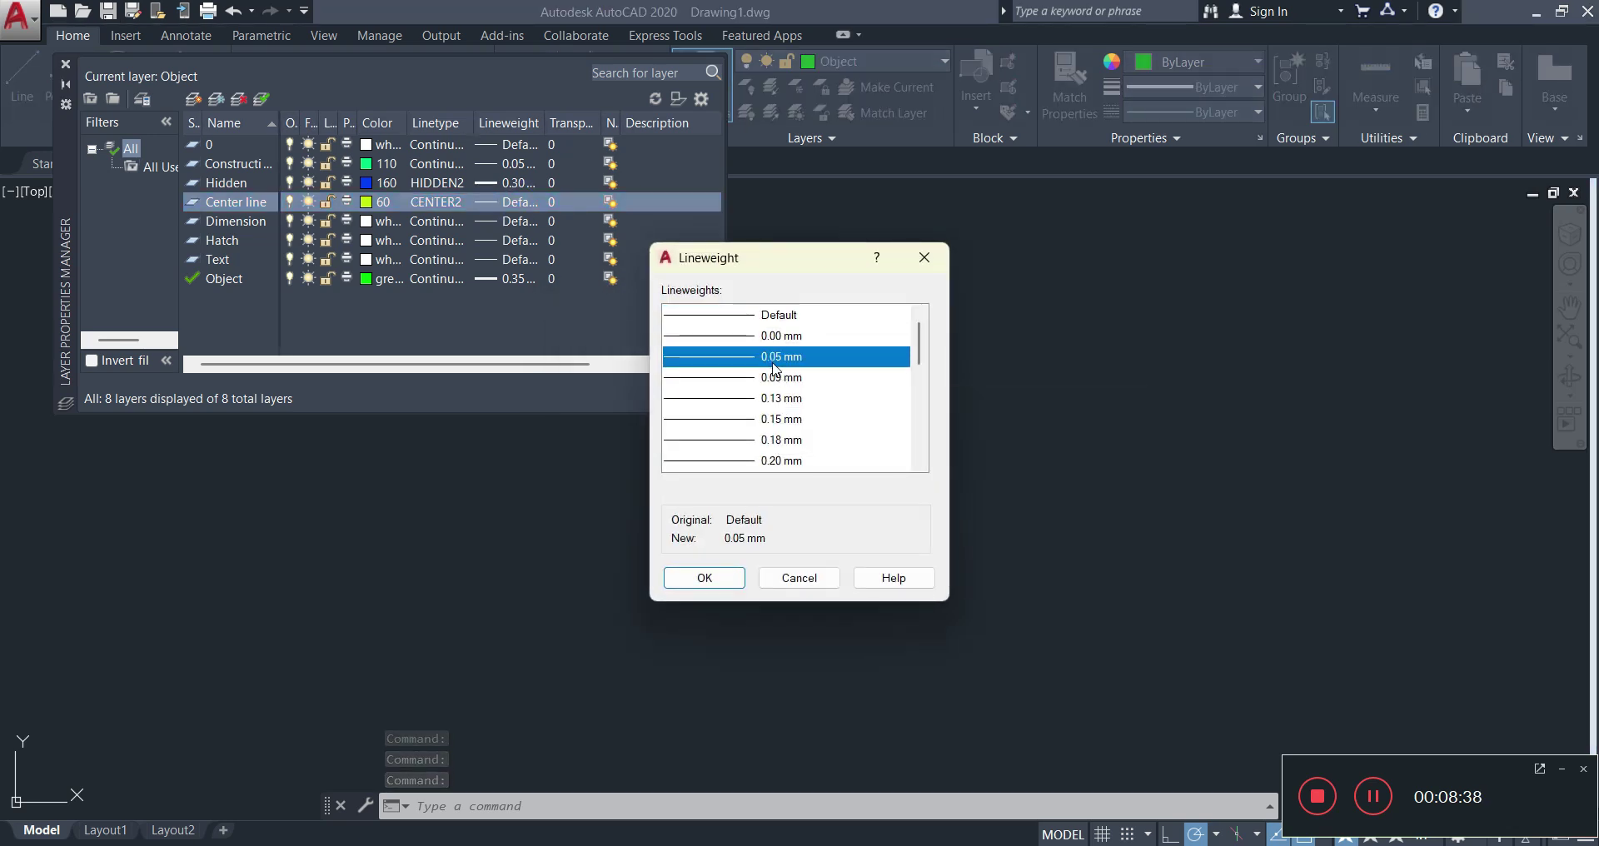
click(739, 574)
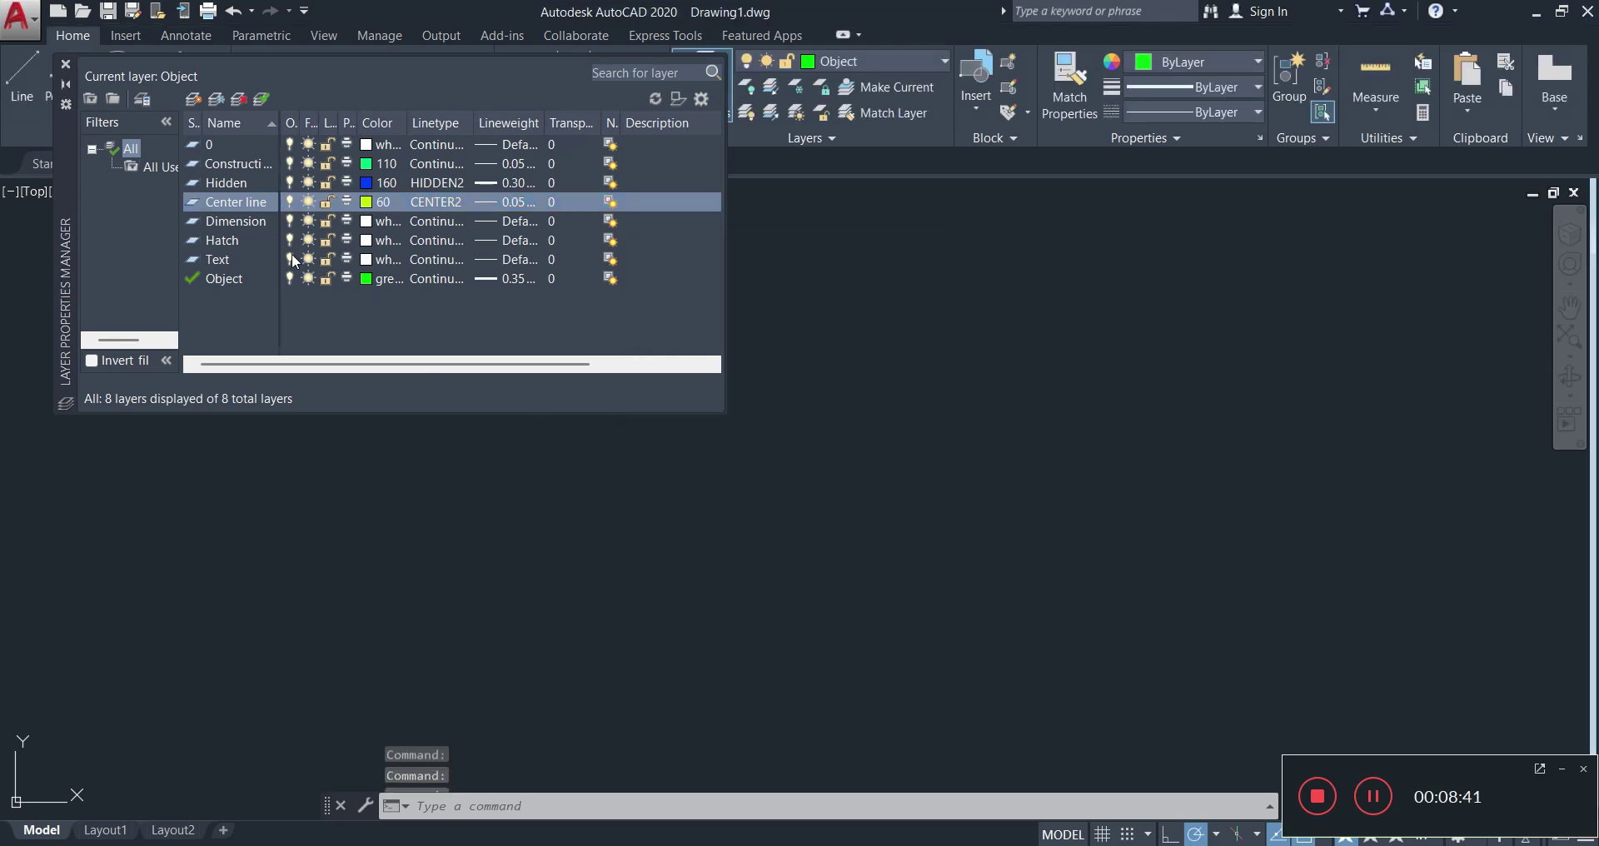
- Set the Dimension layer's colour to magenta index 220
click(367, 222)
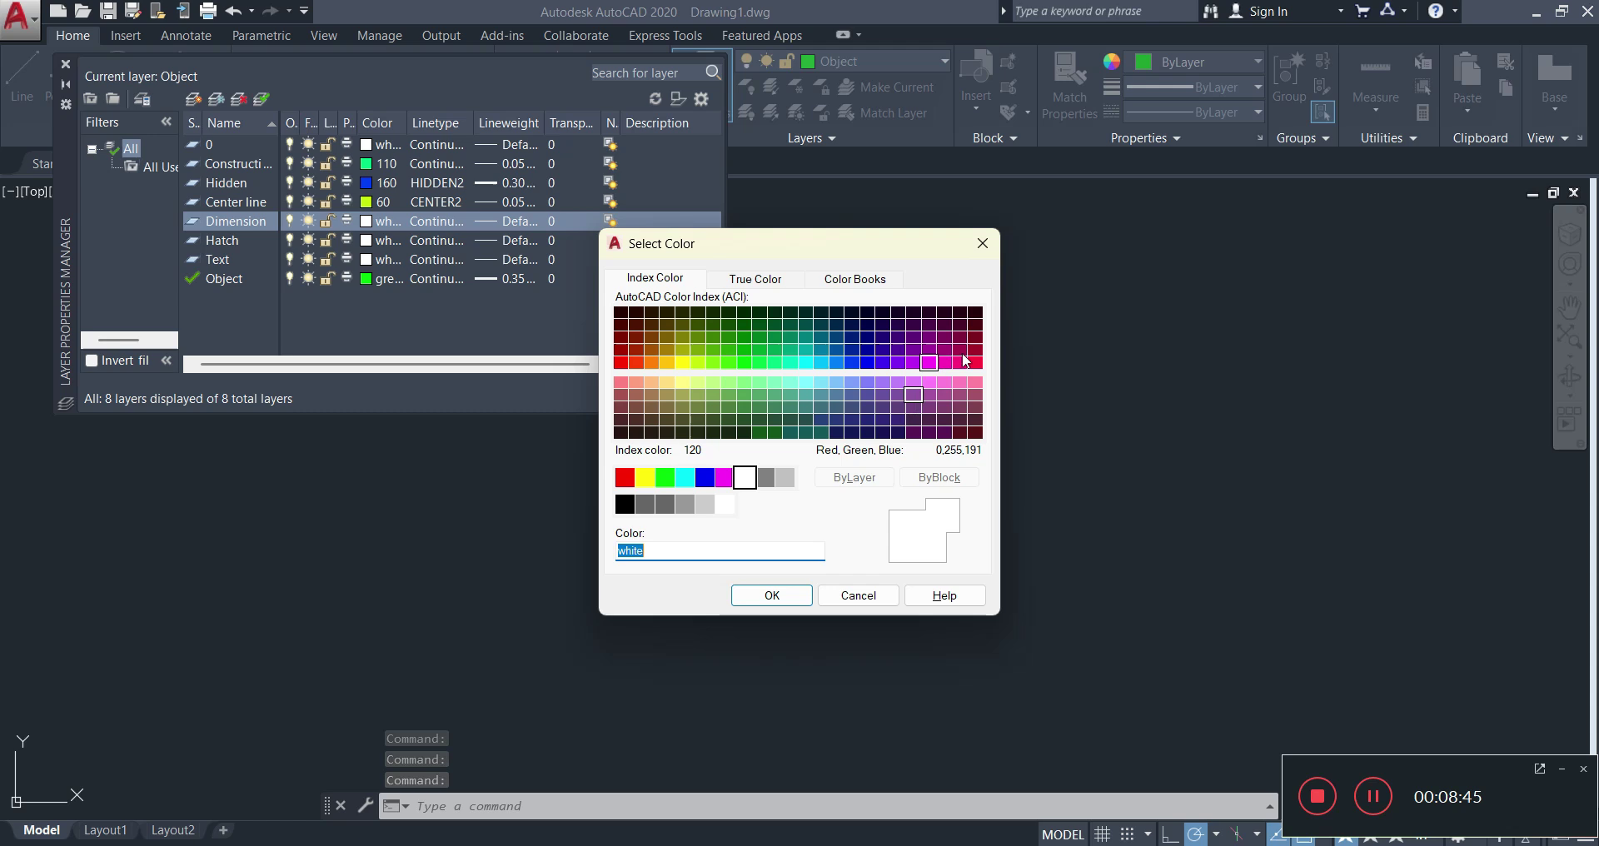
click(944, 365)
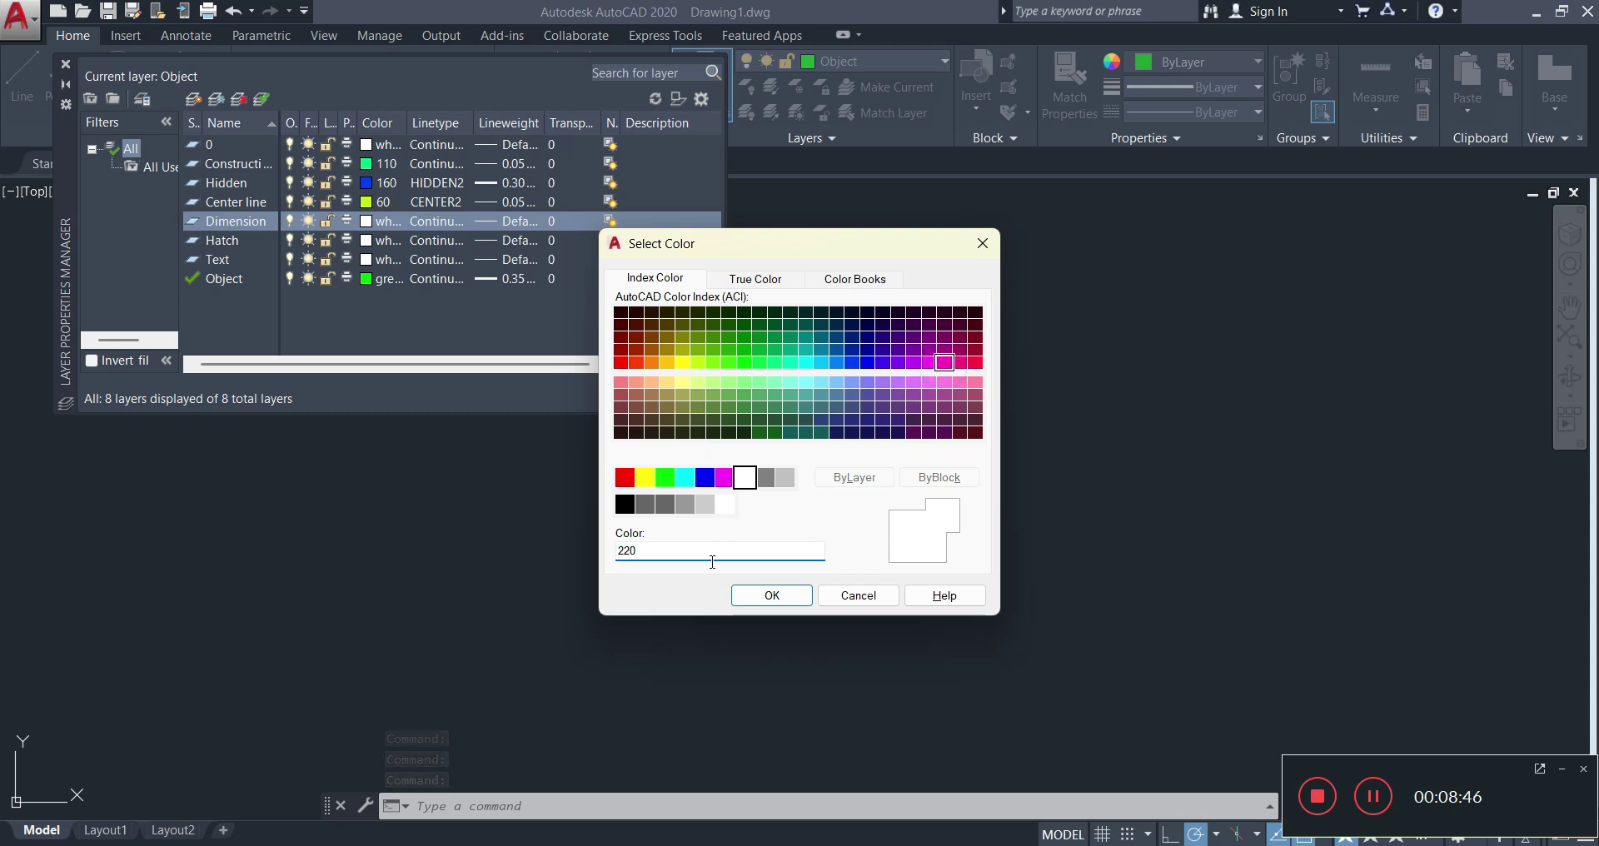
click(754, 602)
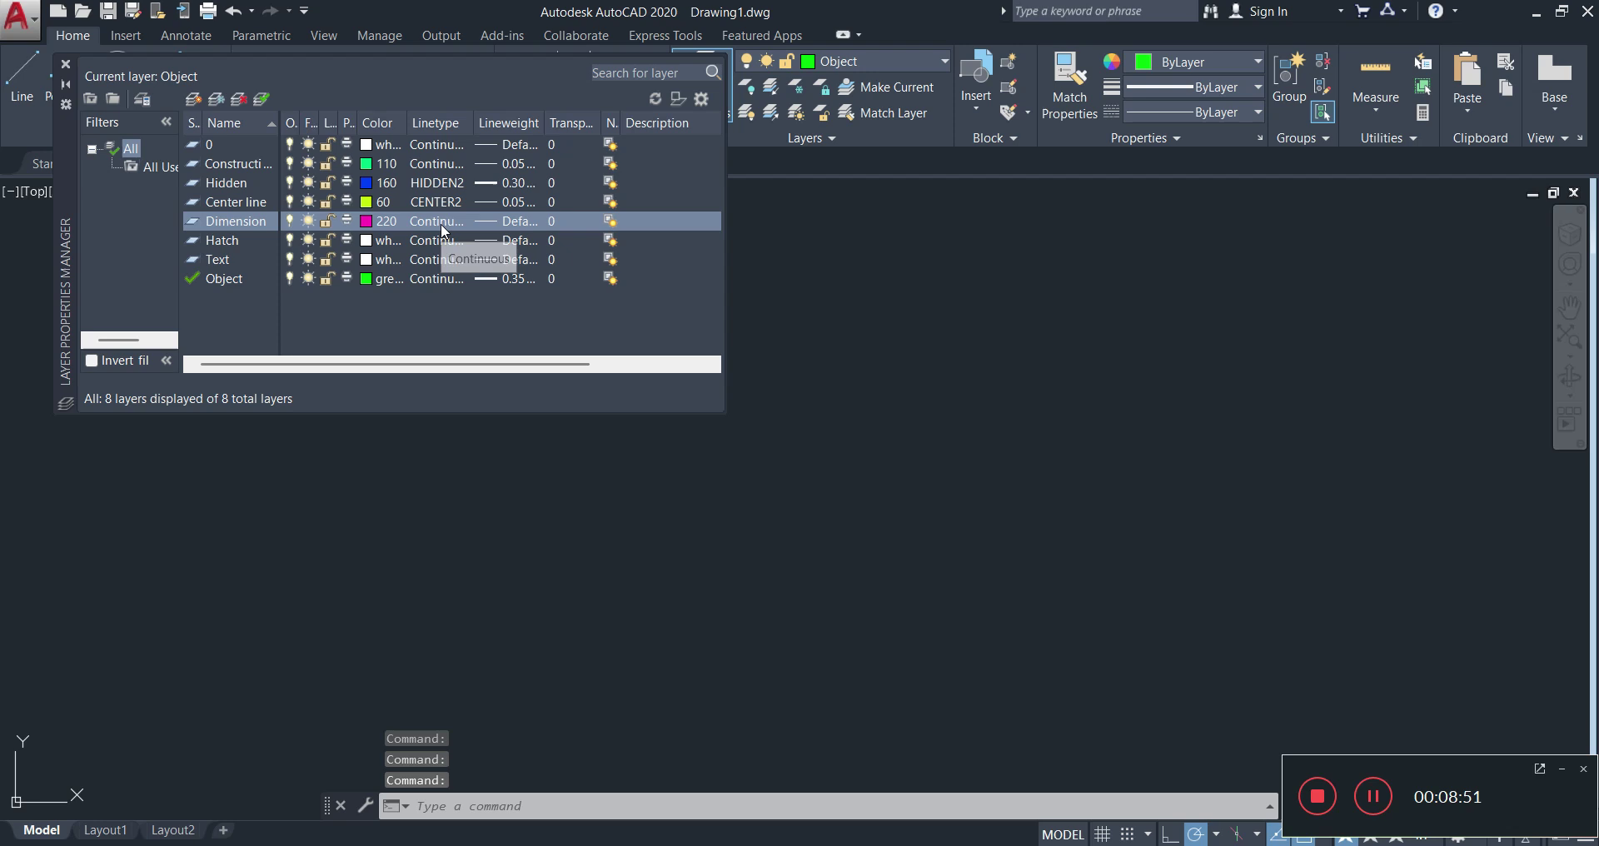
- Give the Dimension layer a 0.05 mm lineweight
click(524, 222)
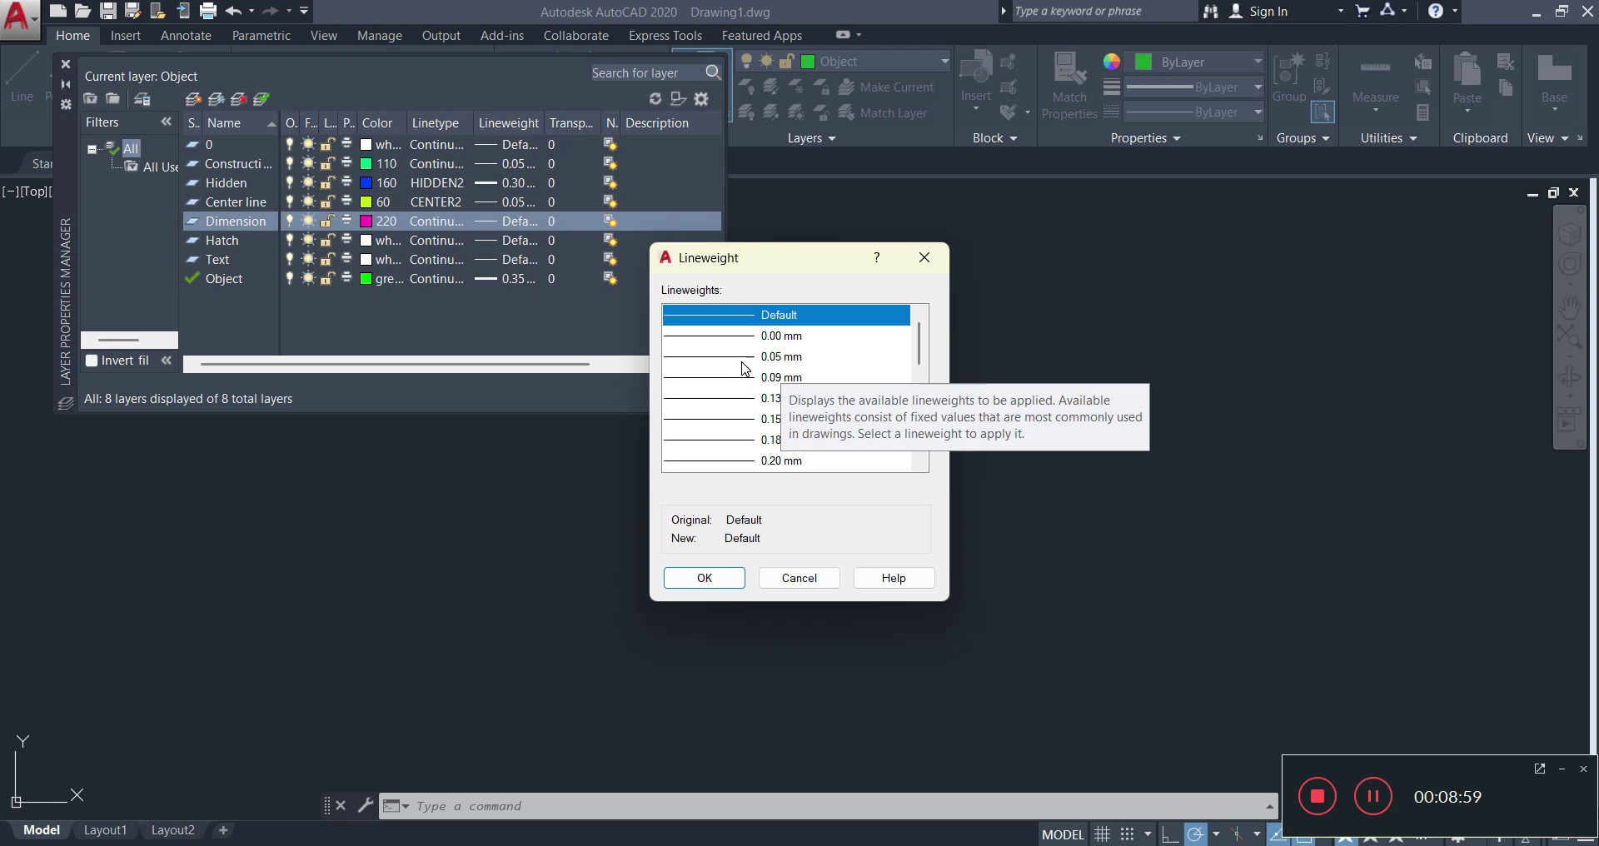
click(743, 358)
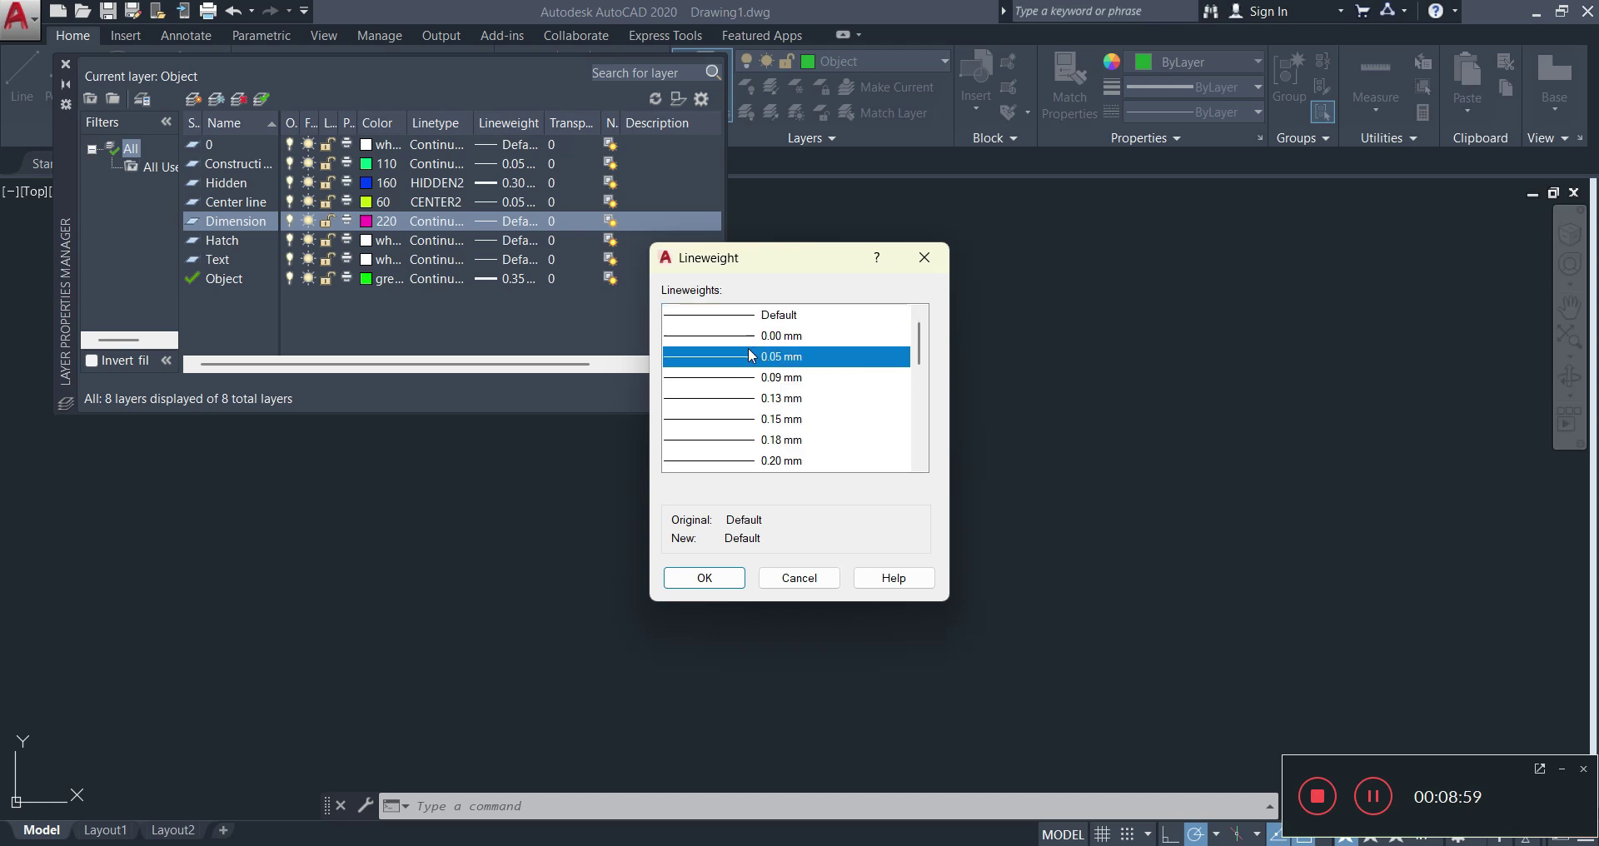
click(701, 579)
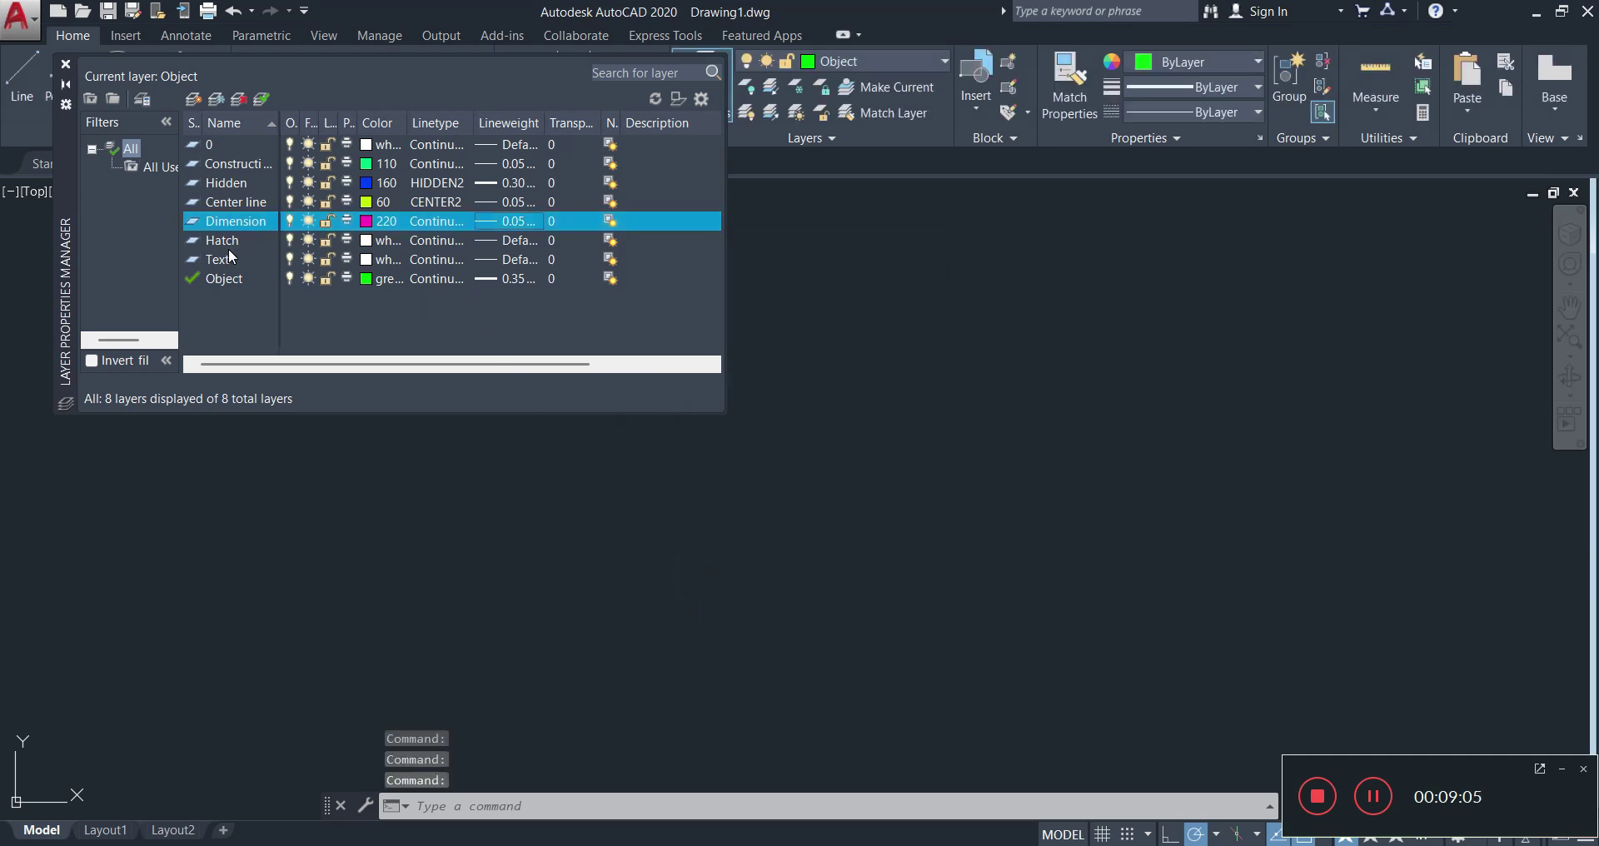
- Set the Hatch layer's colour to brown, index 34
click(370, 247)
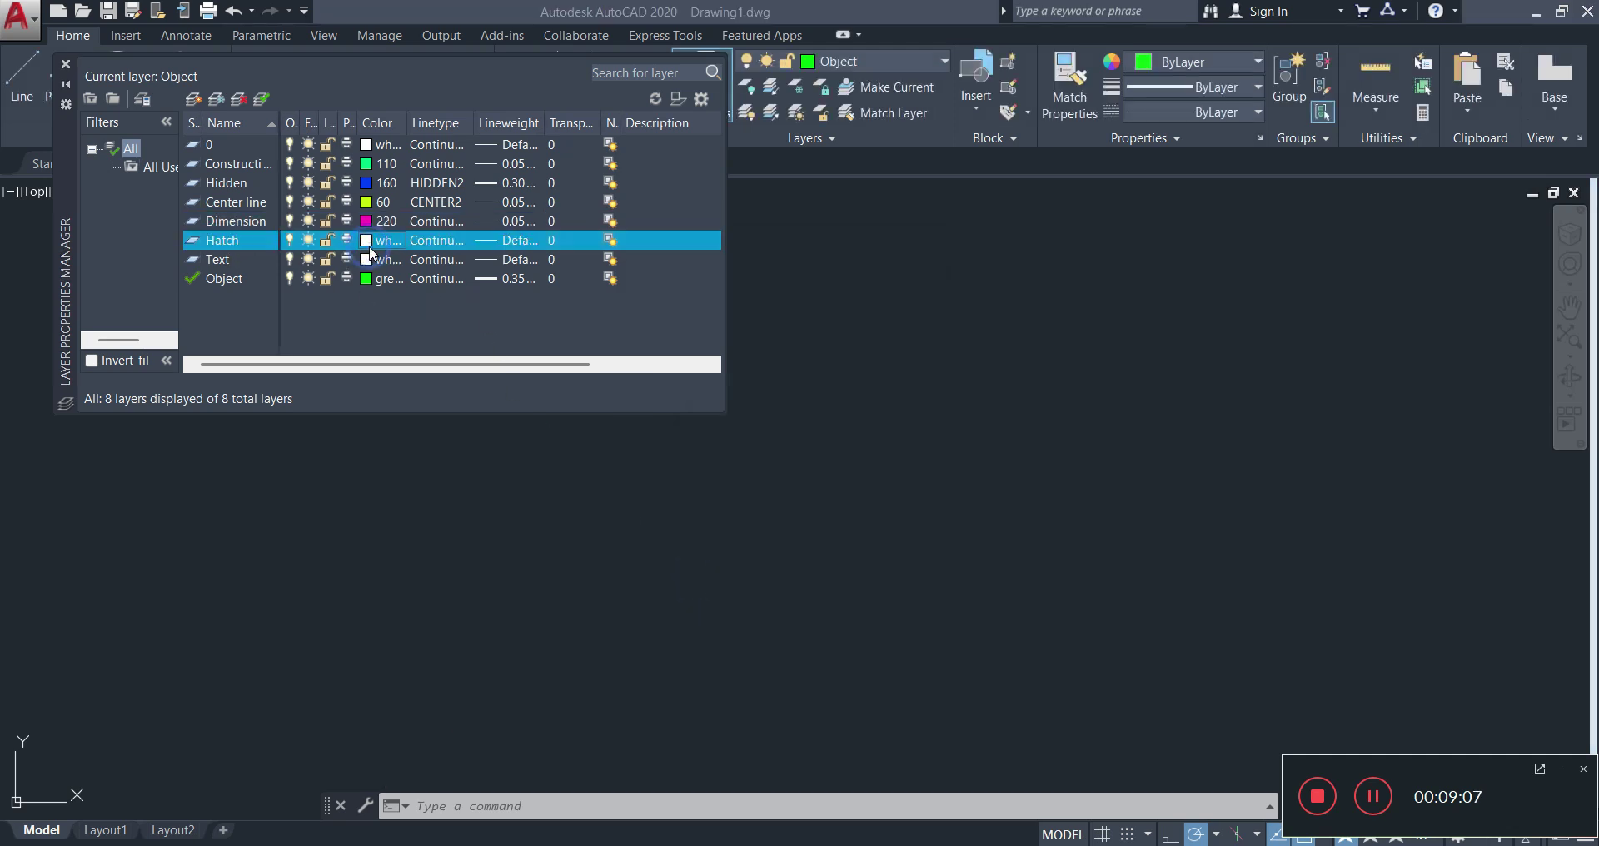
click(370, 250)
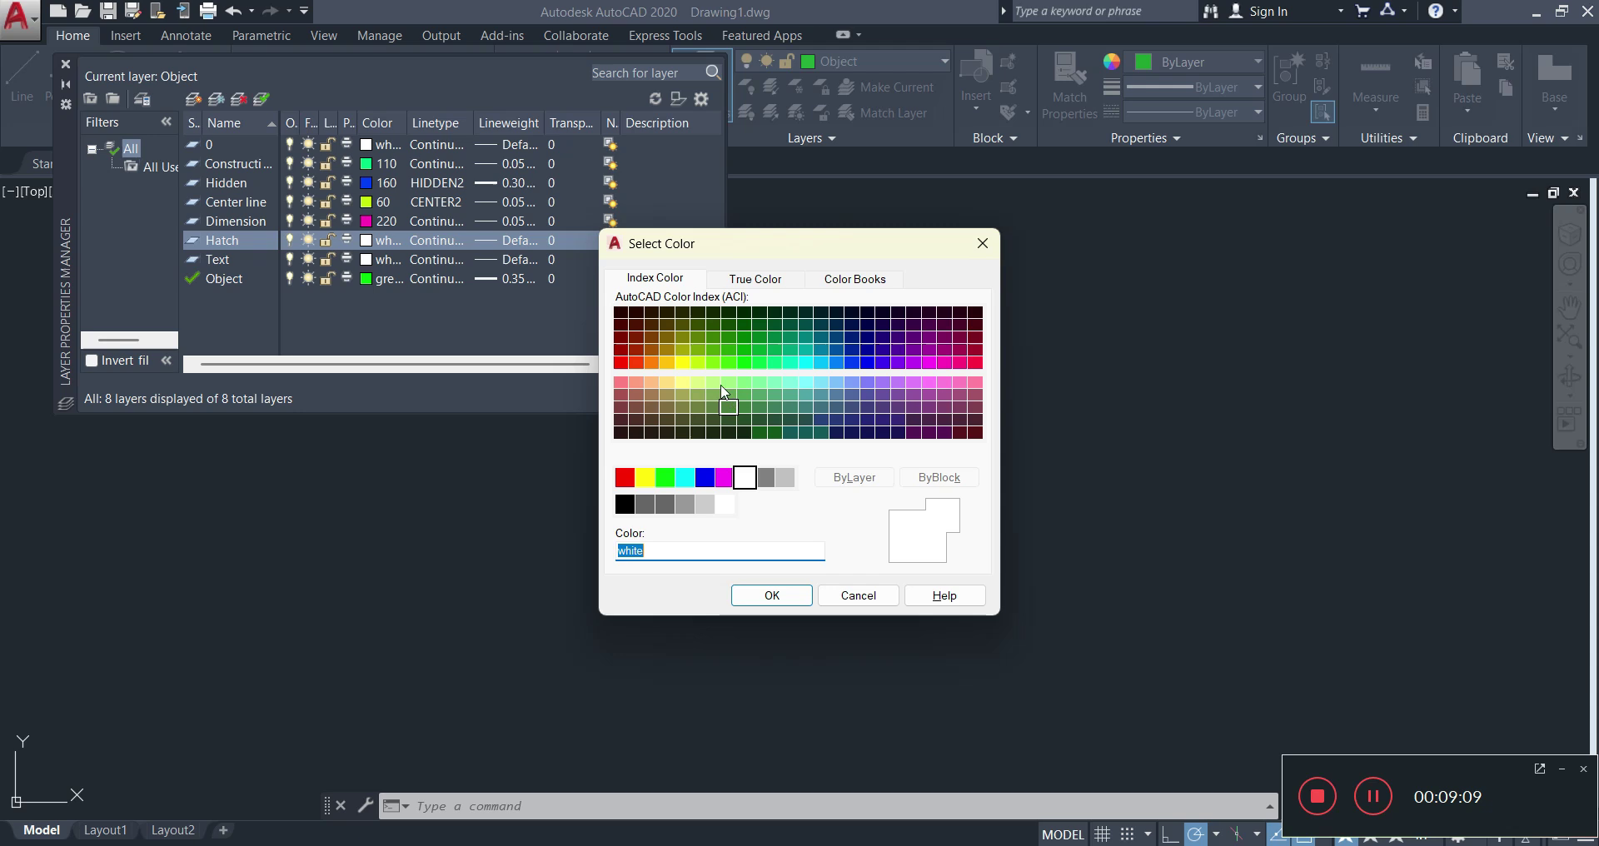
click(647, 338)
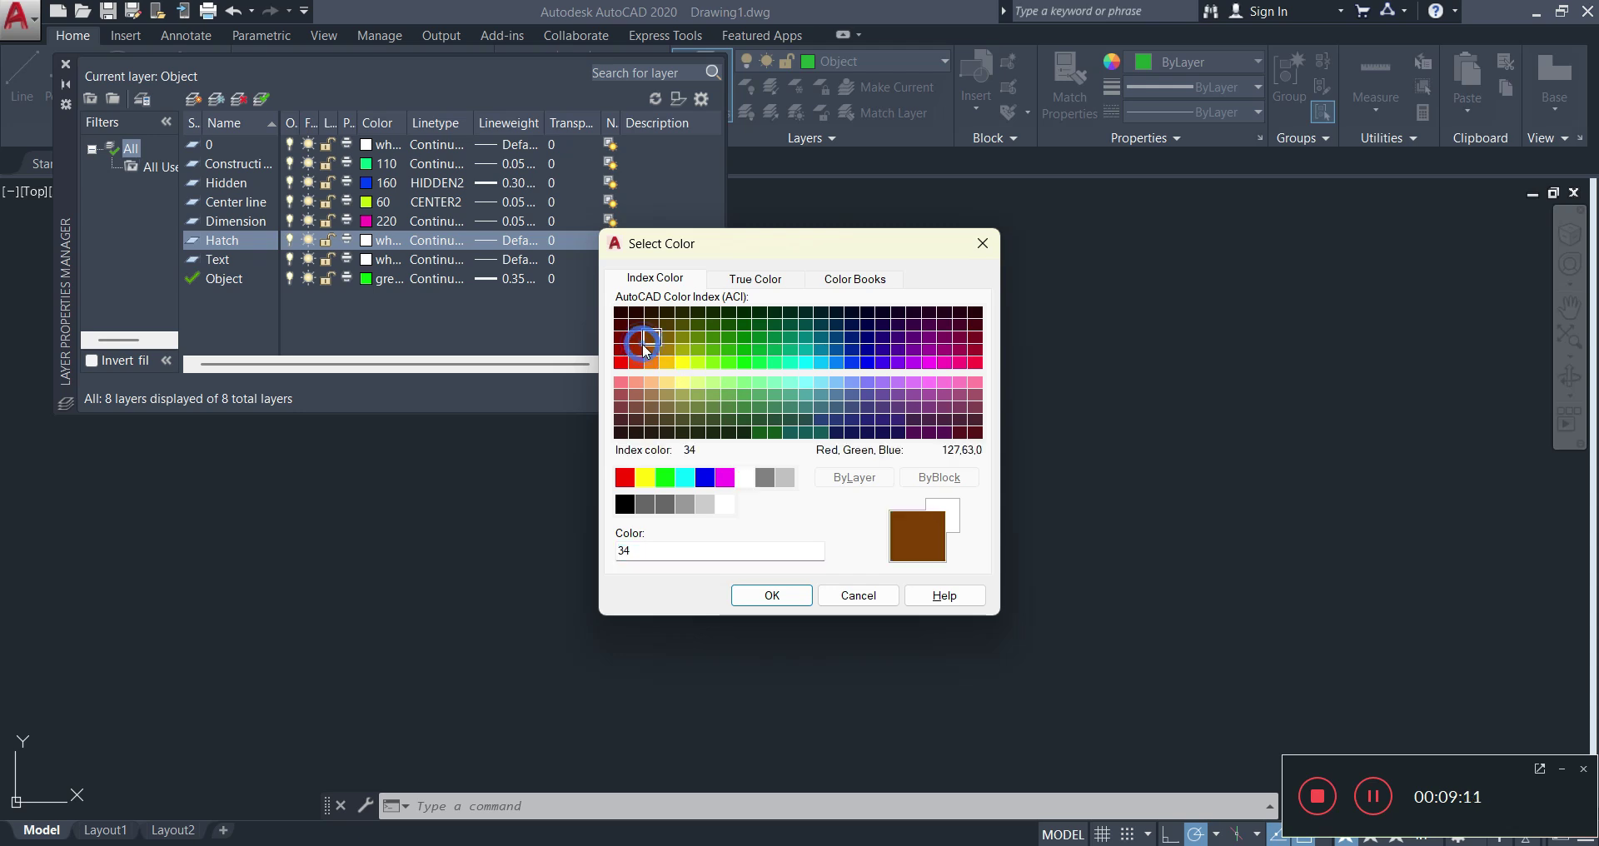
click(774, 593)
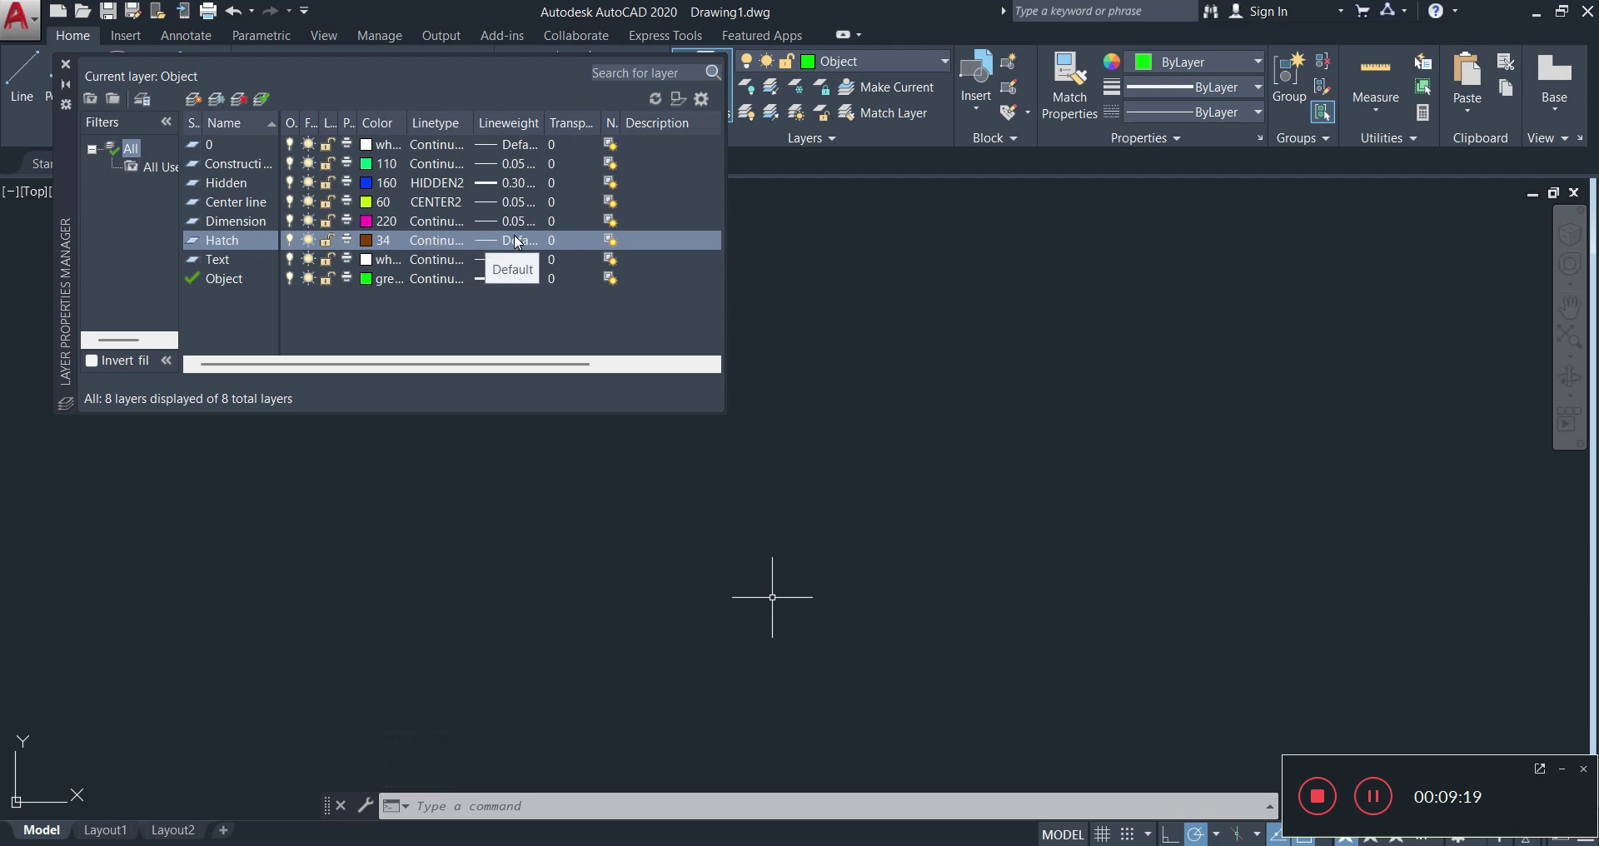
- Make the Text layer yellow
click(388, 259)
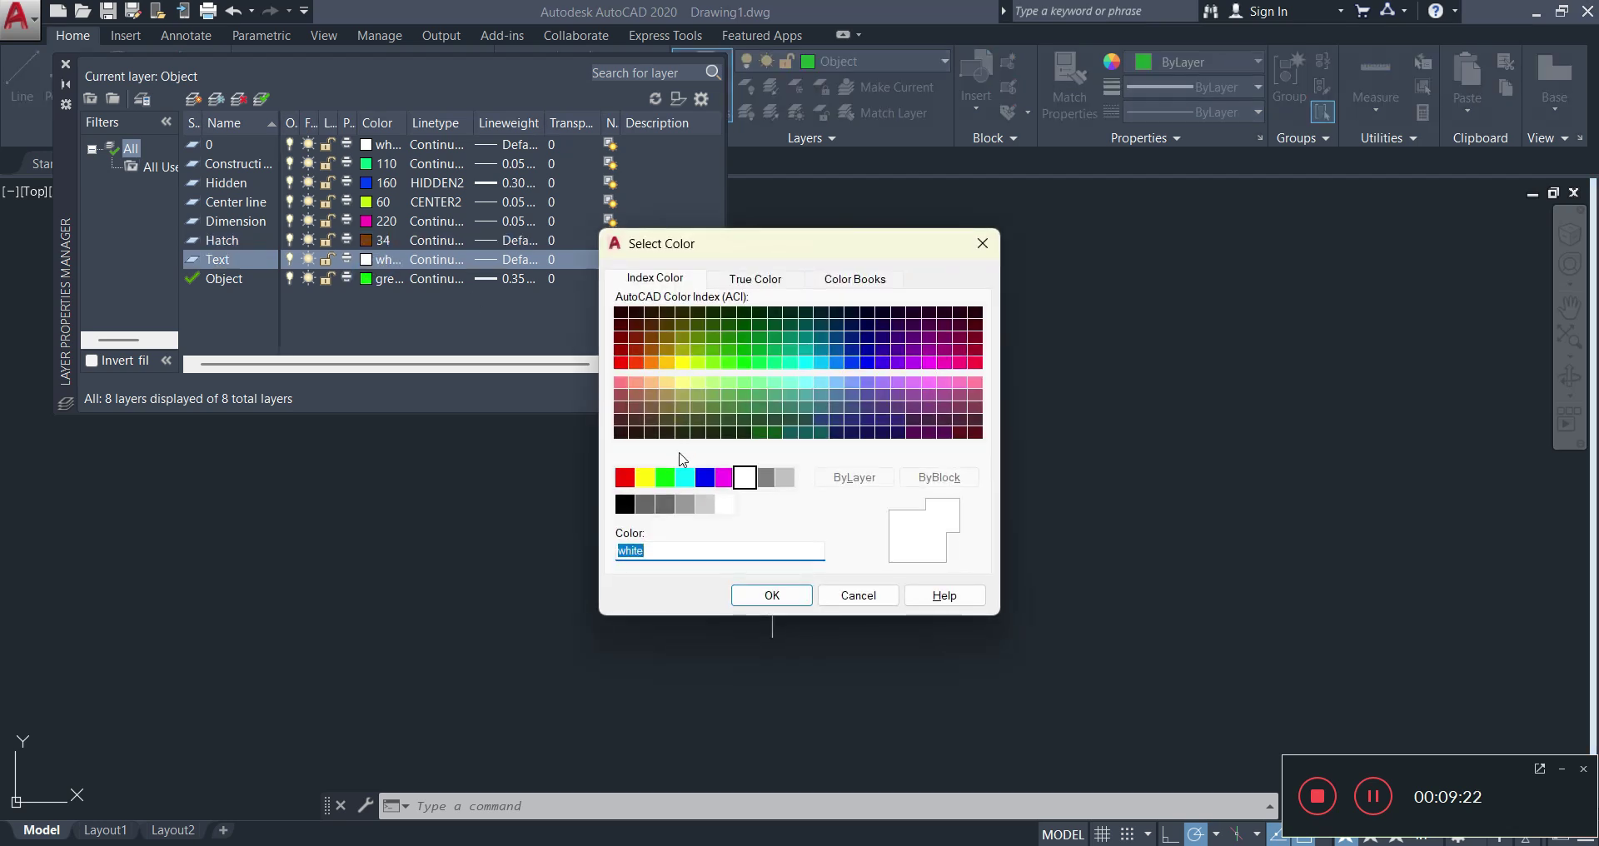
click(638, 483)
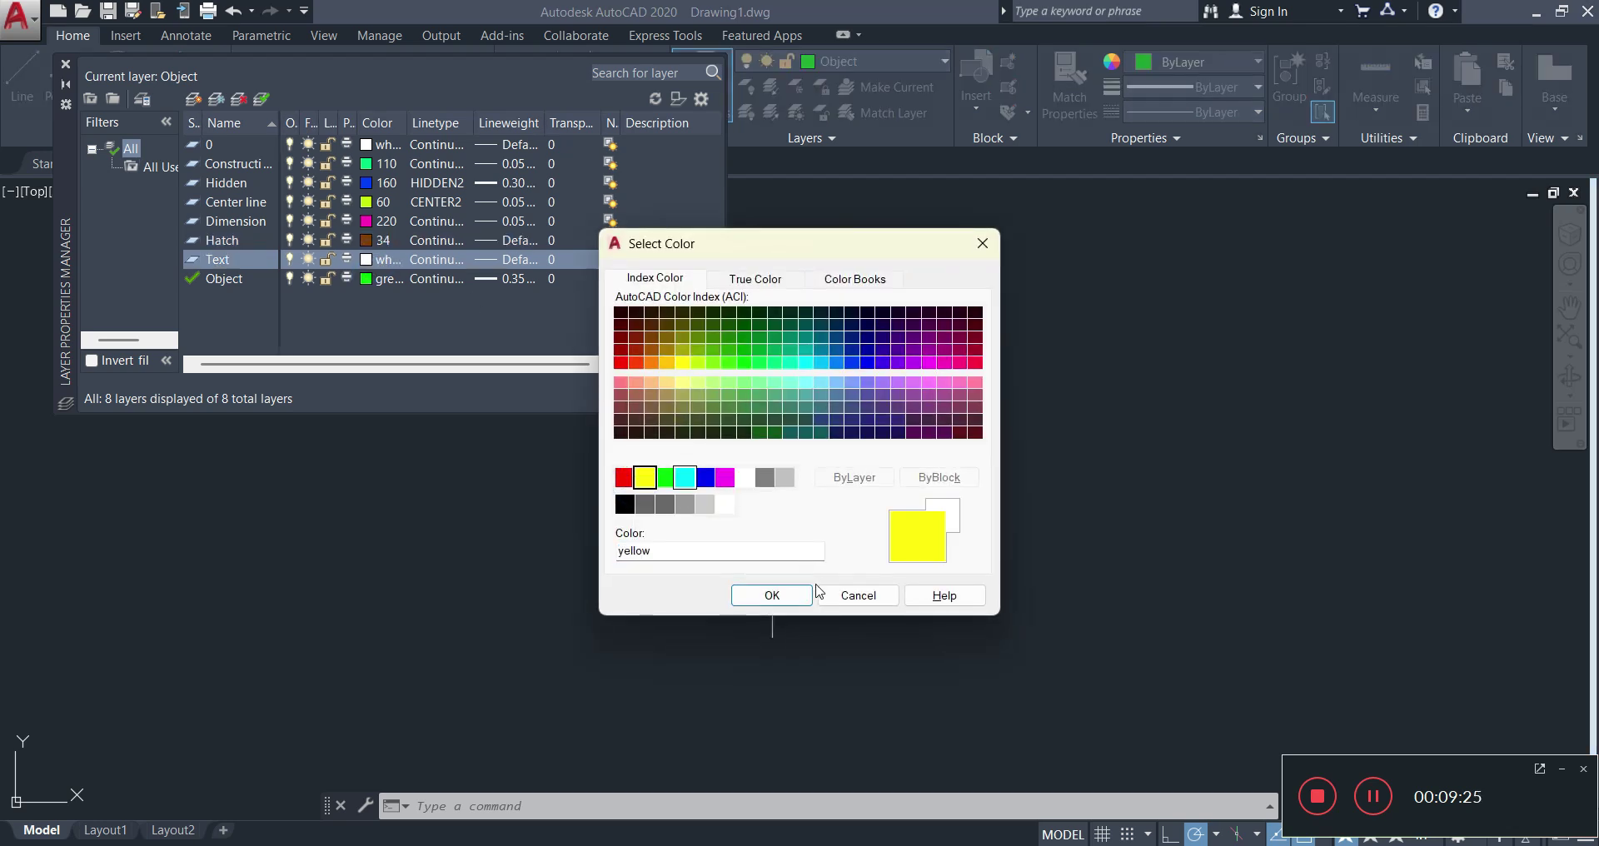
click(772, 595)
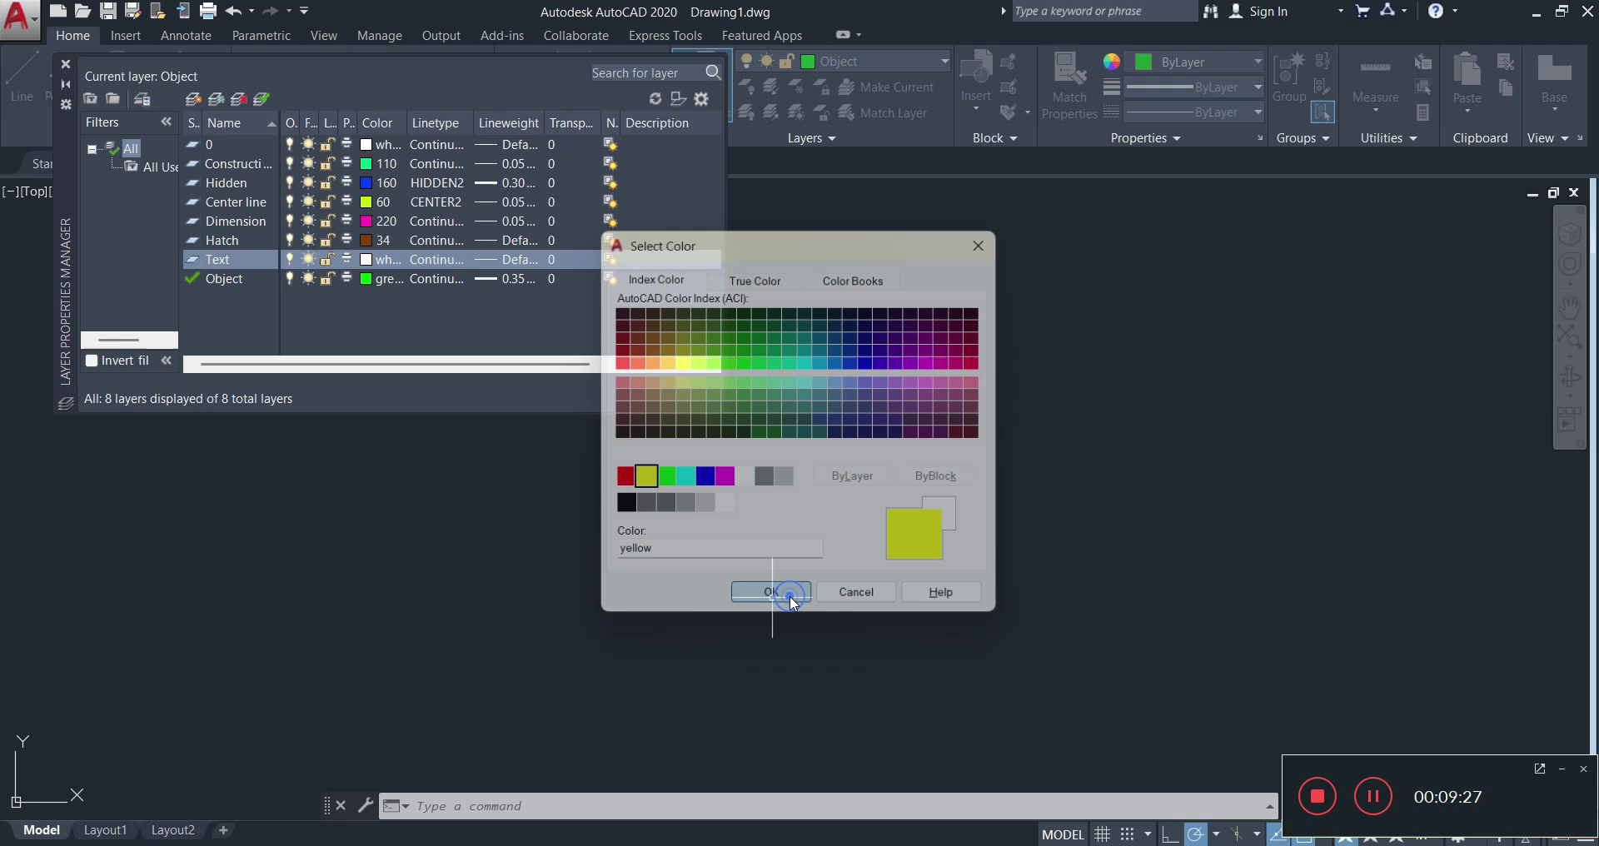